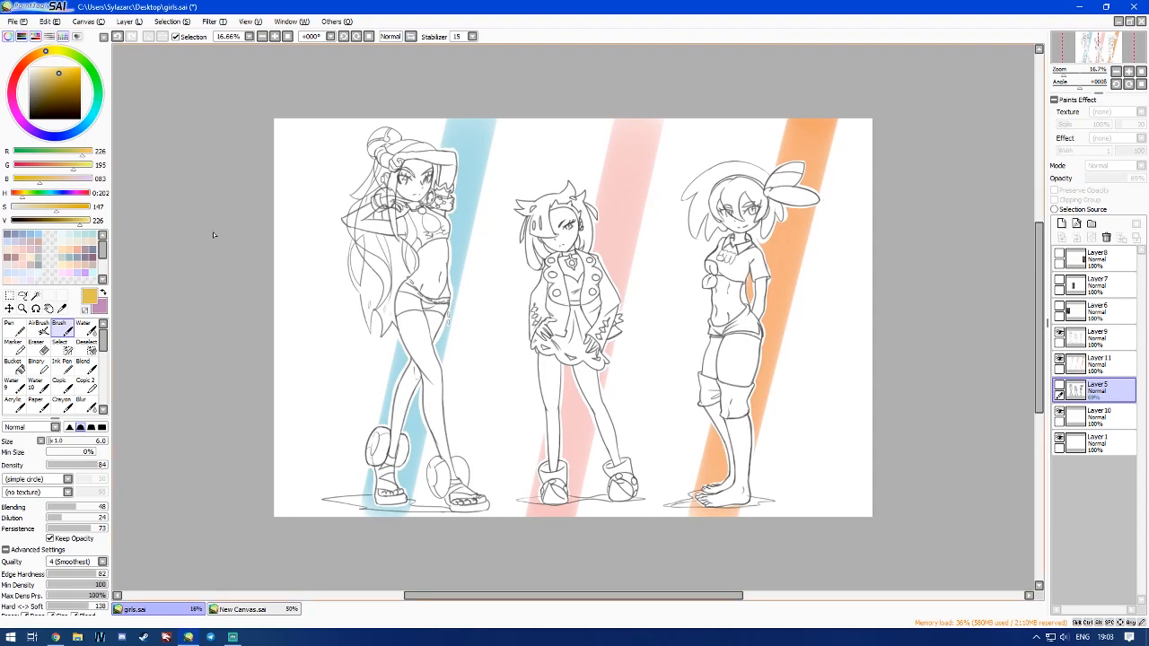
click(19, 23)
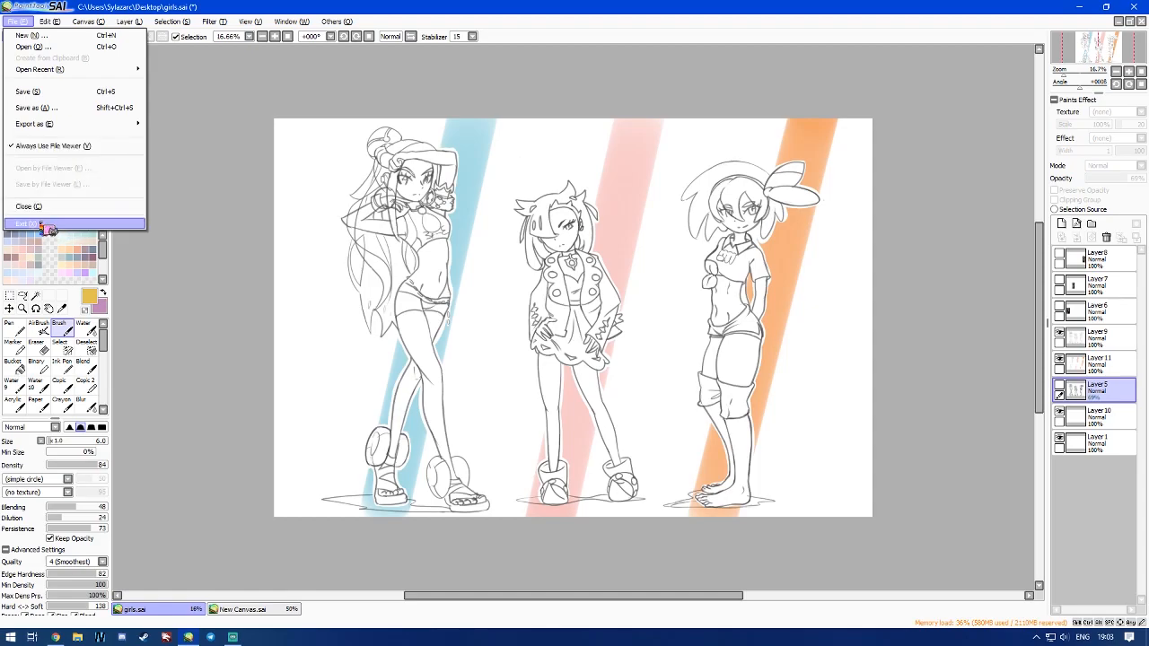
mouse_move(49, 21)
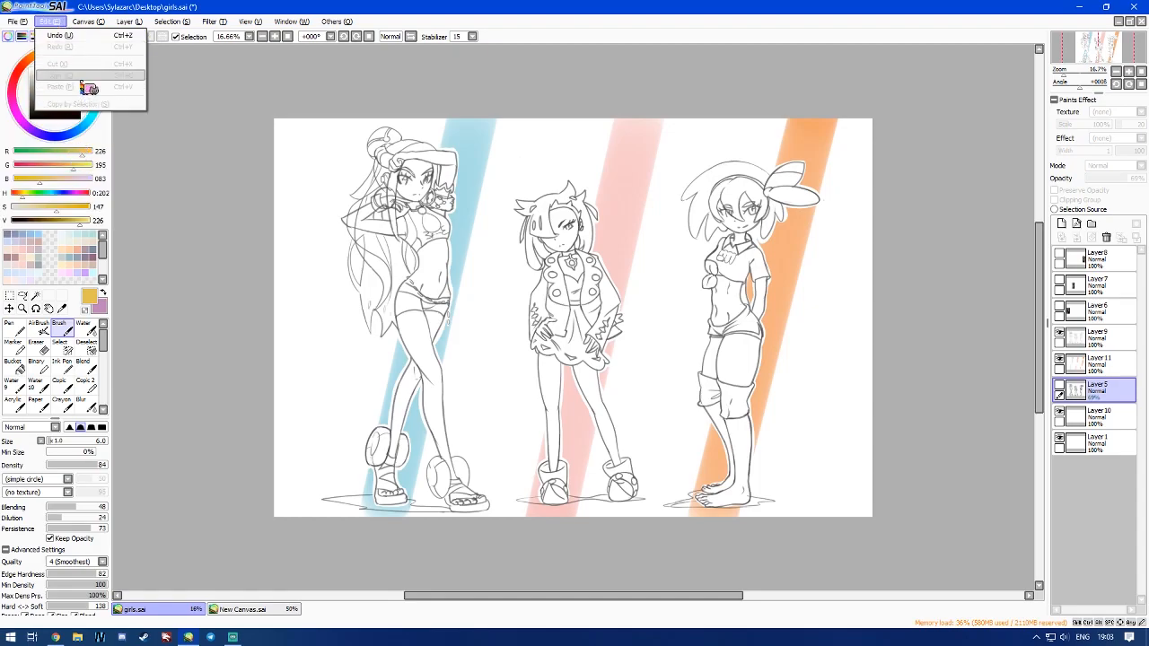
- Flip the whole canvas horizontally and undo the flip
mouse_move(90, 21)
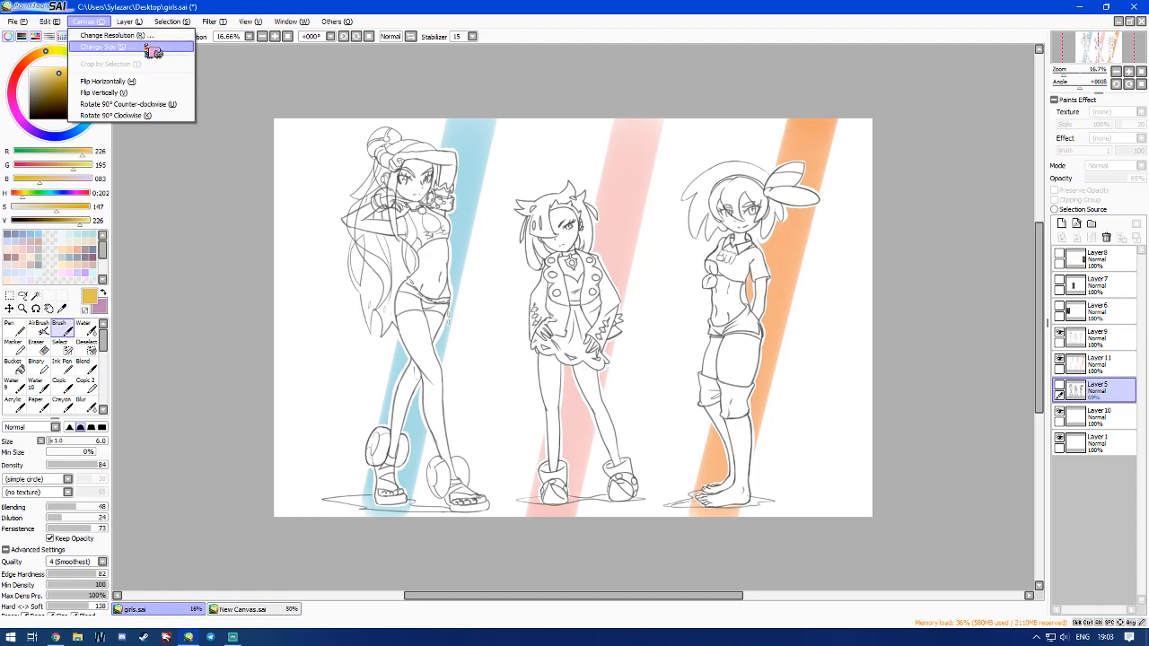
click(143, 81)
click(87, 20)
click(115, 88)
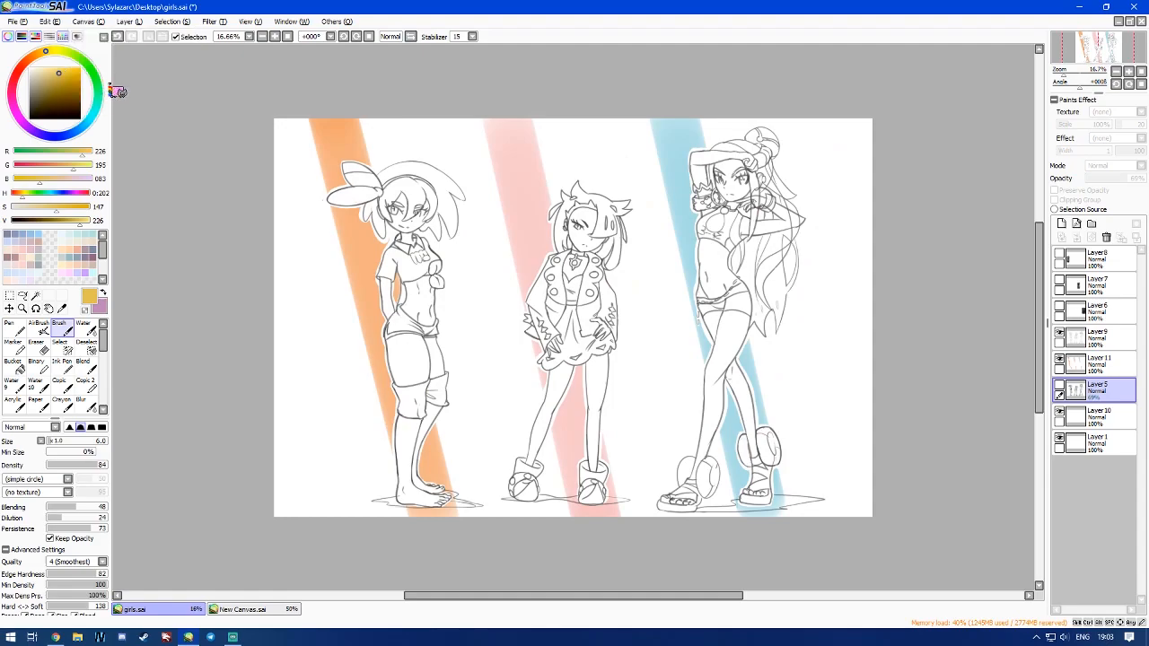
click(49, 21)
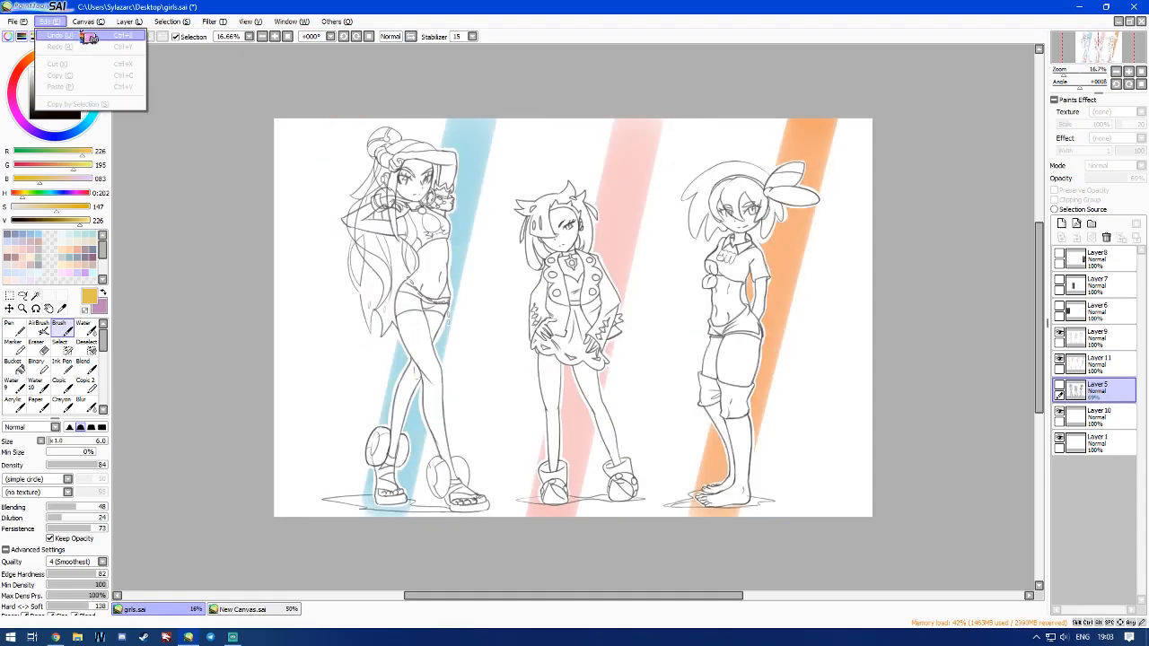
- Set the canvas height to 5000 pixels with the top-centre anchor, and undo the resize
mouse_move(88, 21)
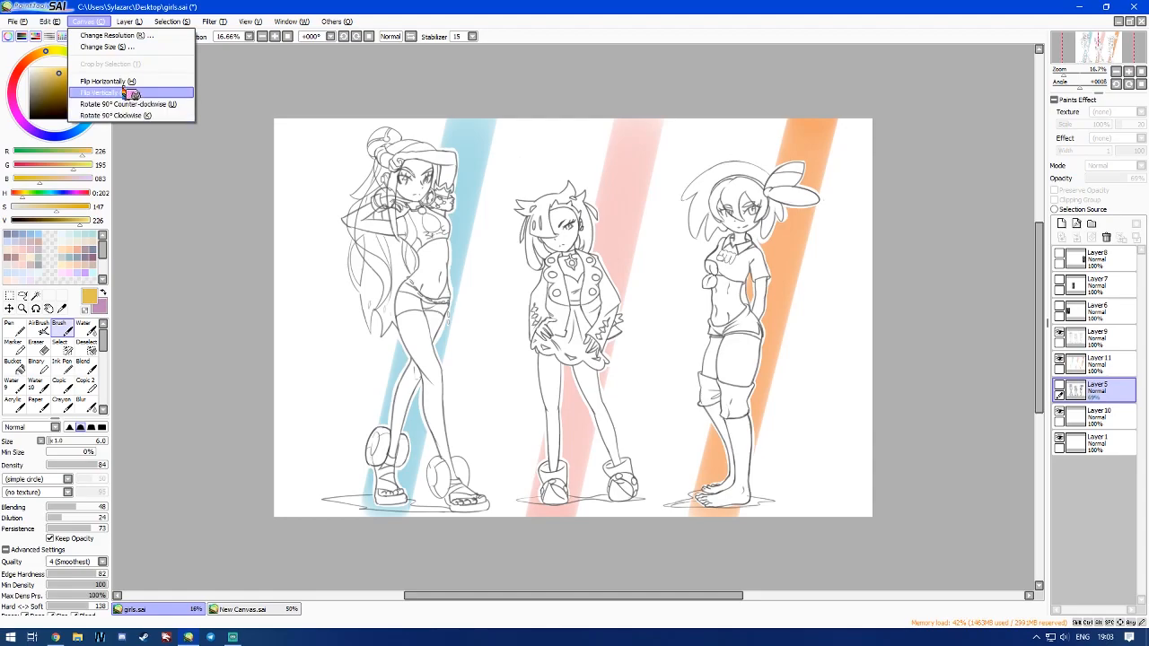
click(105, 47)
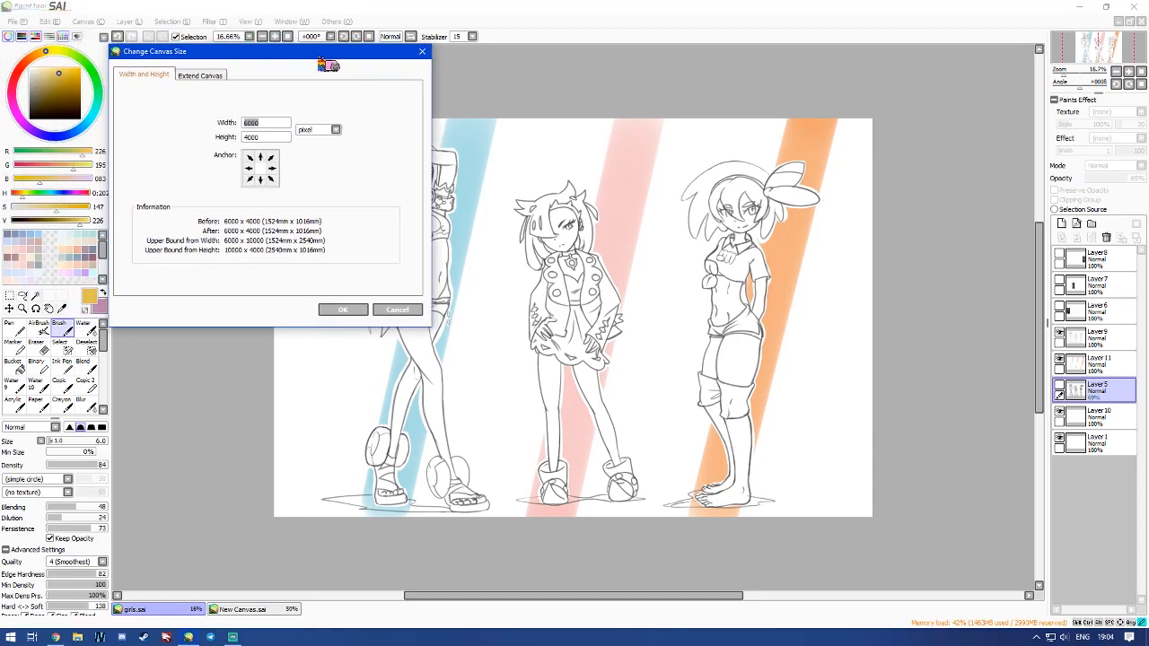
drag(350, 65, 915, 91)
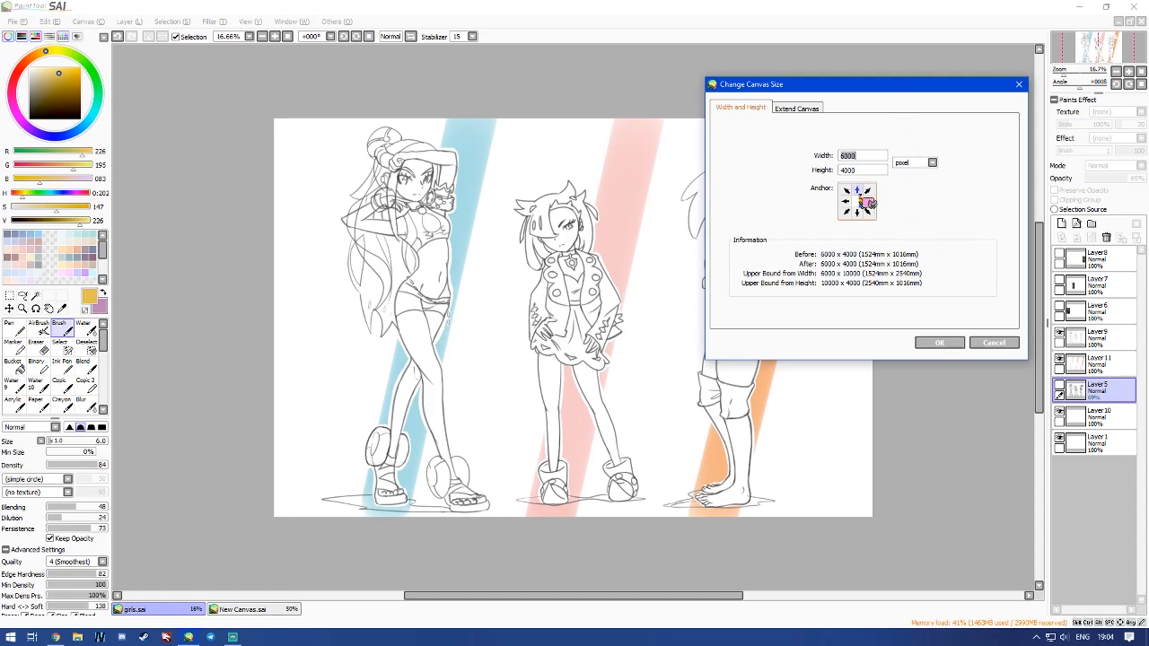
click(849, 193)
click(856, 191)
double_click(860, 169)
text(5000)
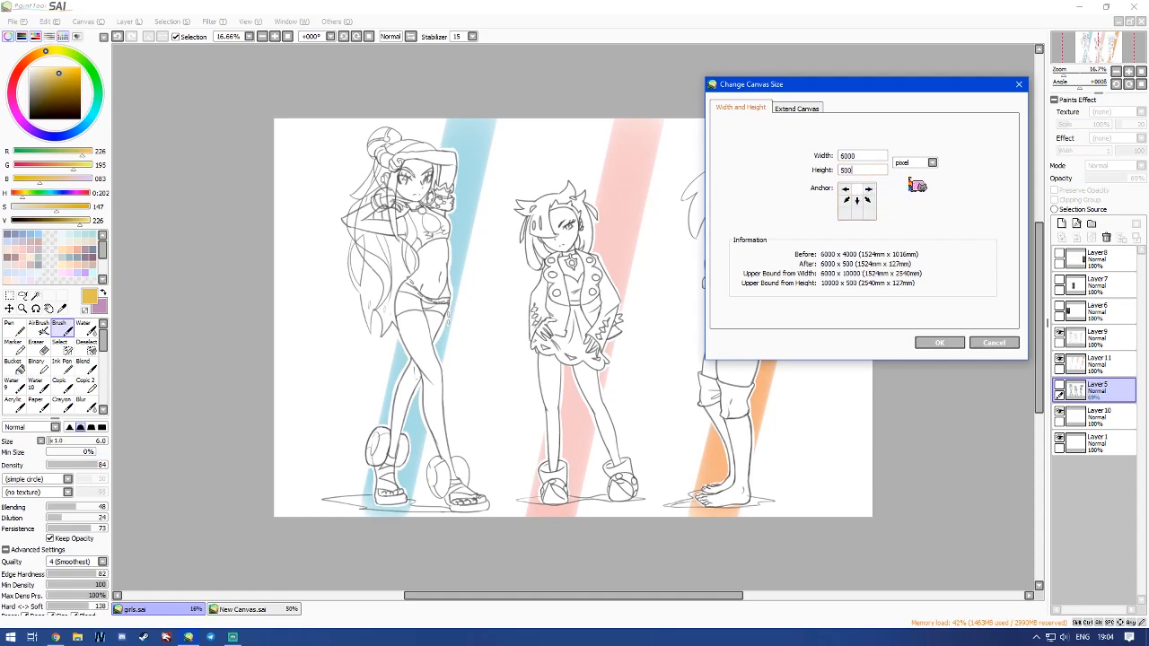
click(951, 348)
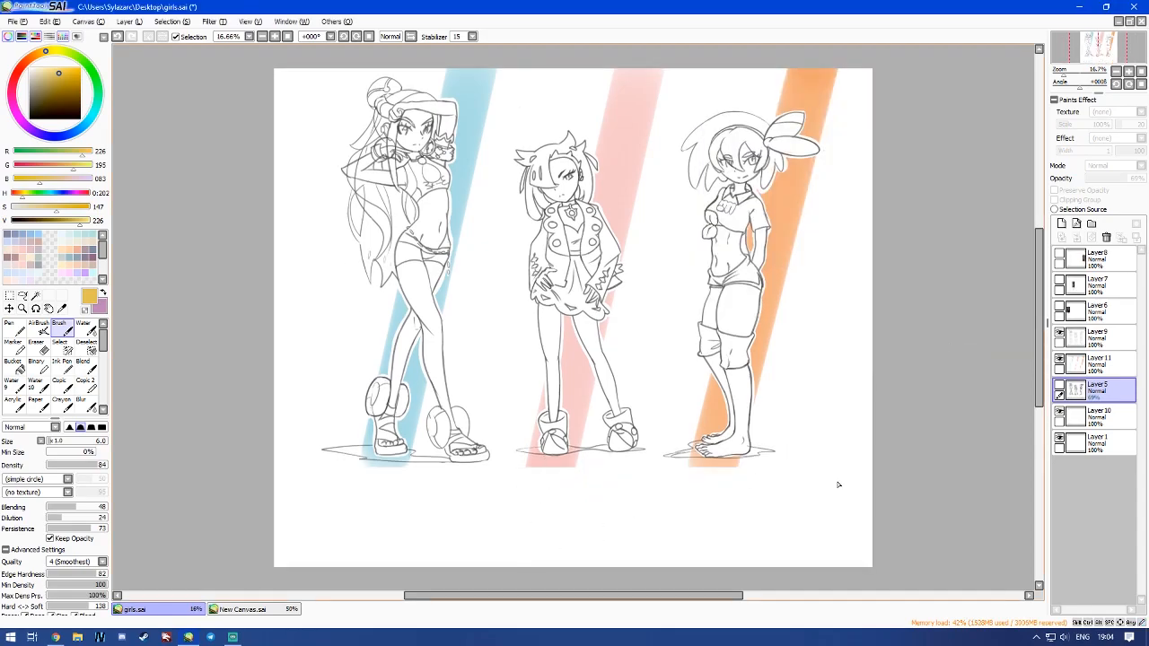
key(ctrl+z)
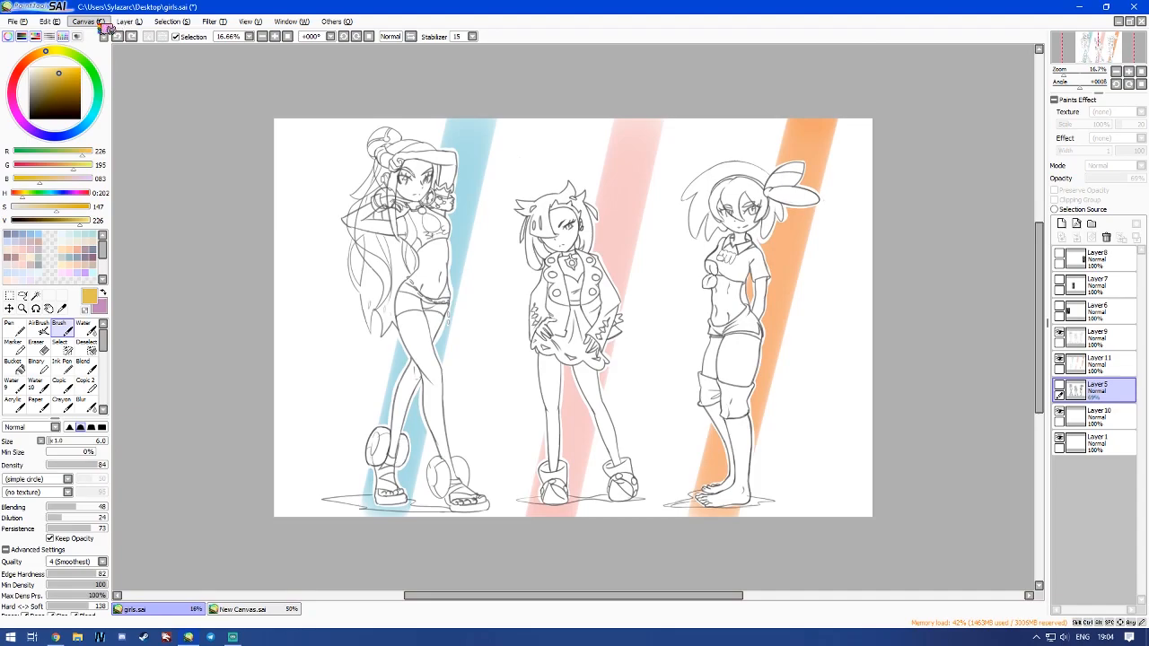
- Set the canvas height to 5000 pixels with the bottom-centre anchor, and undo the resize
click(87, 21)
click(111, 47)
click(163, 140)
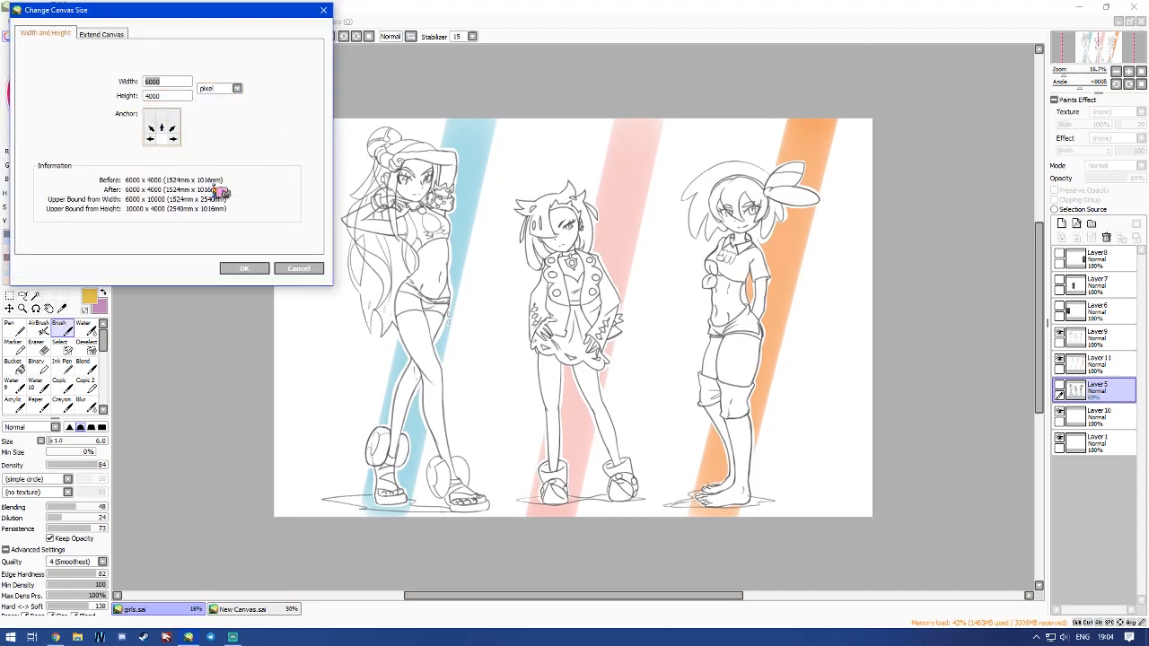
click(243, 268)
click(87, 20)
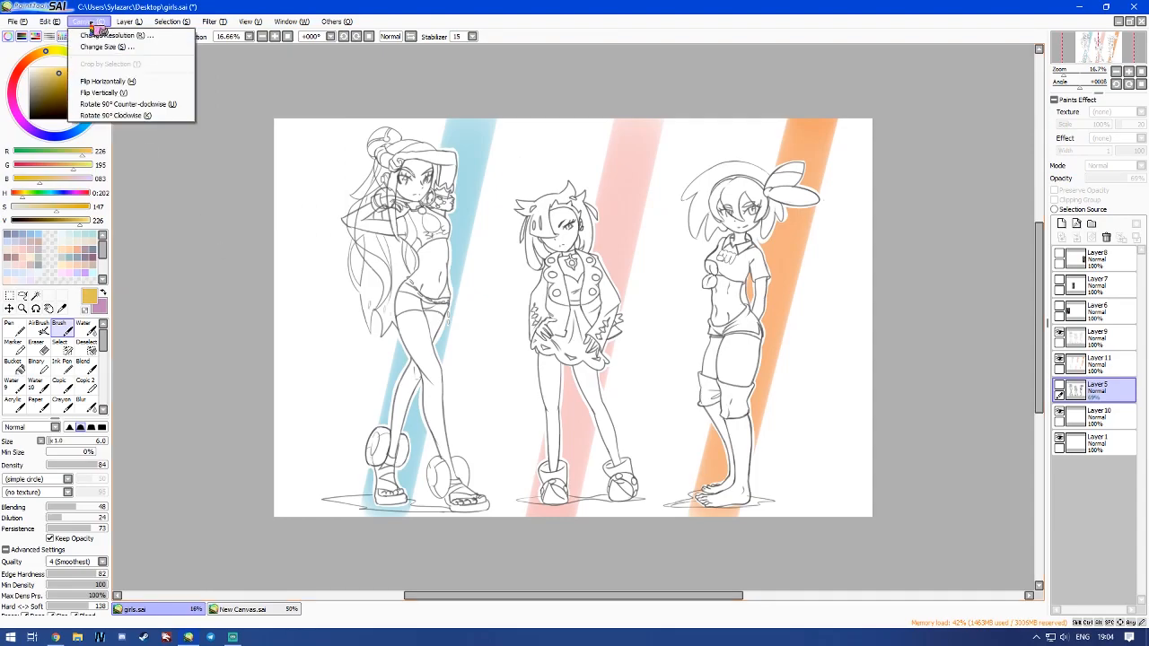
click(111, 48)
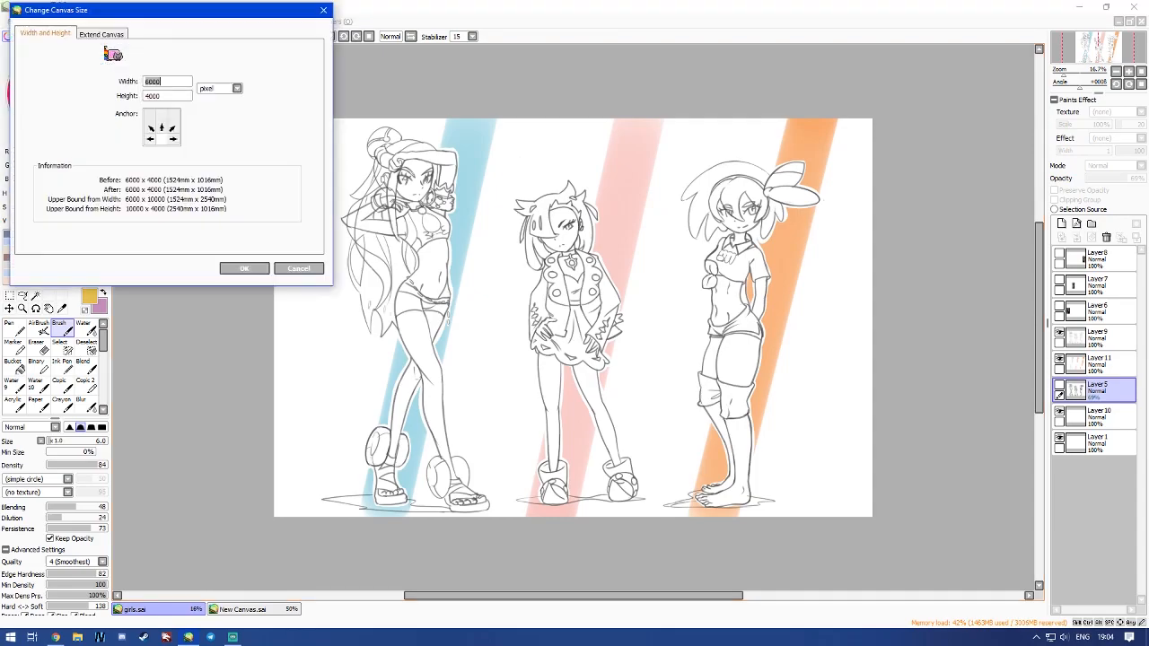
click(178, 94)
text(5000)
key(Return)
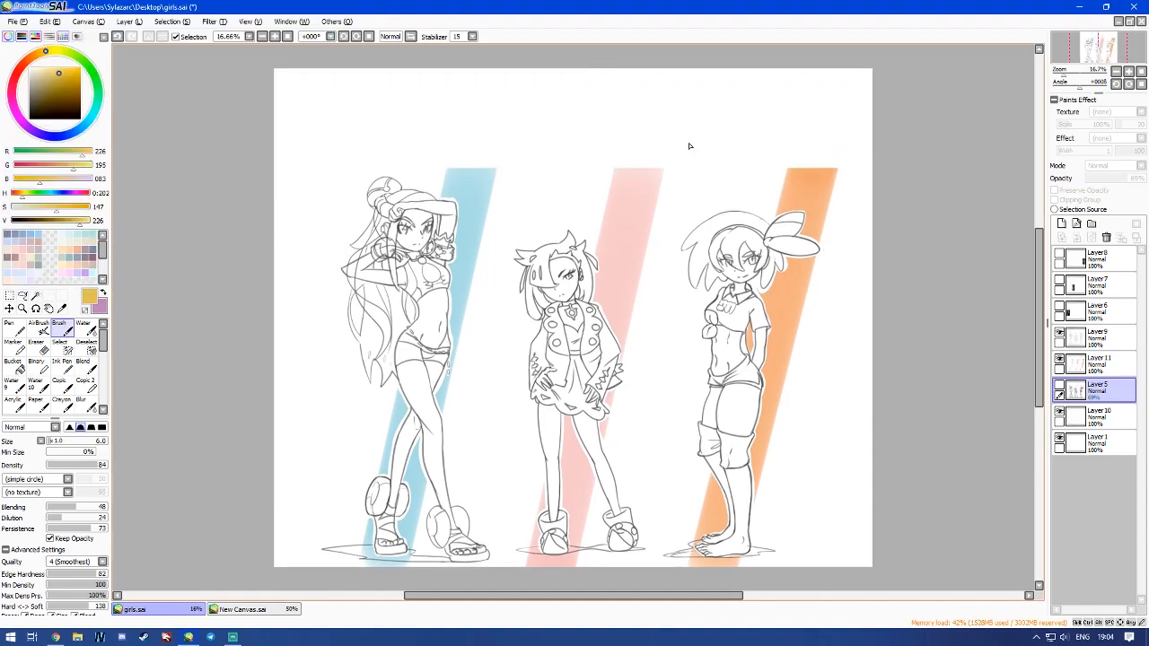
key(ctrl+z)
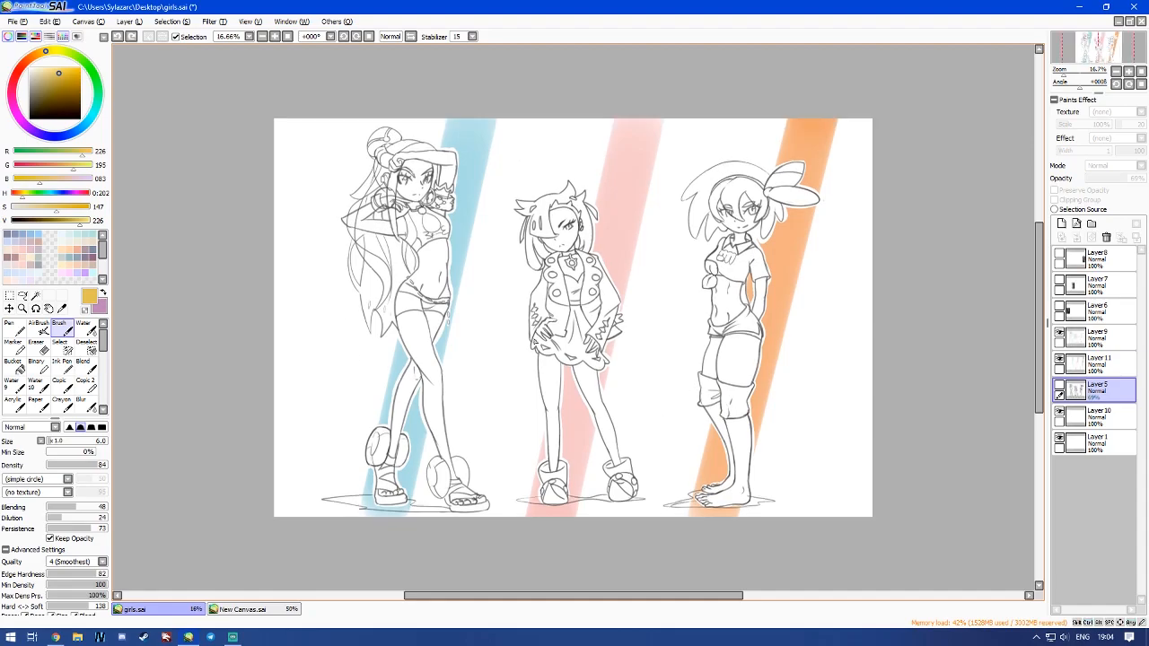
- Add a new empty layer directly above Layer 8
click(86, 21)
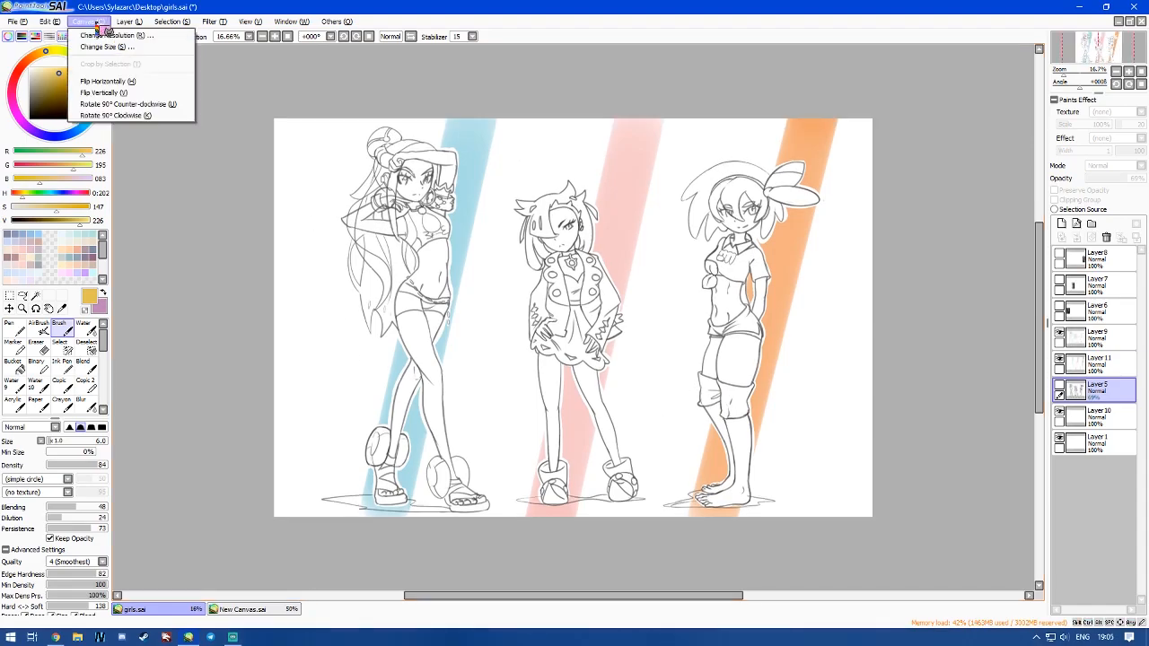
mouse_move(129, 26)
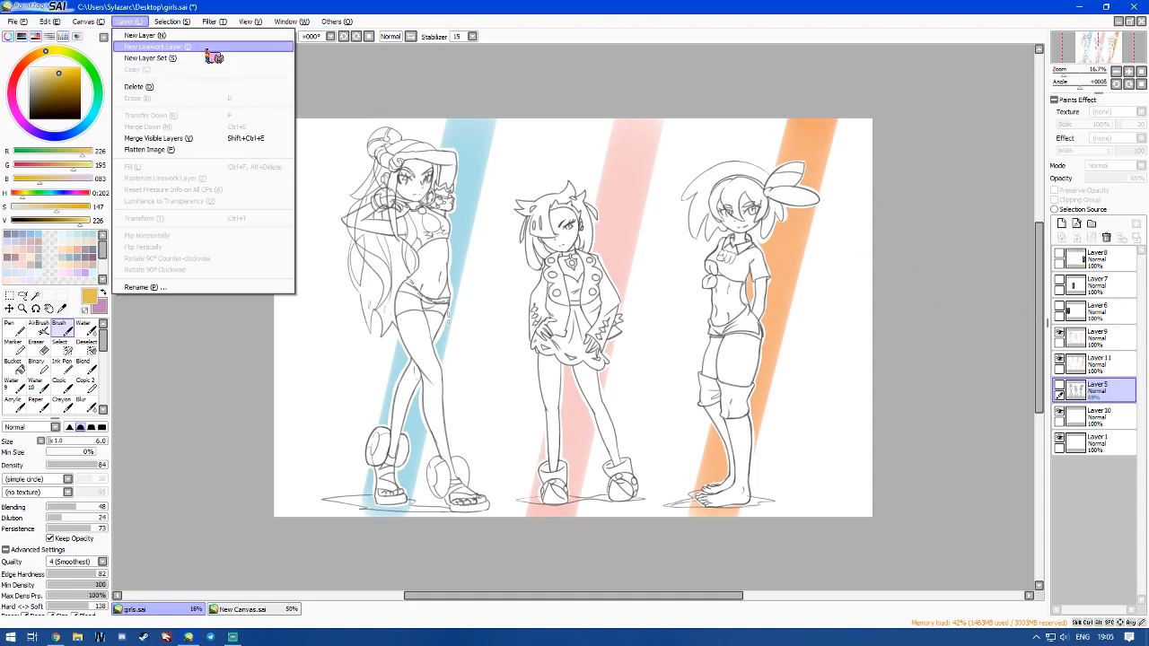
click(1077, 223)
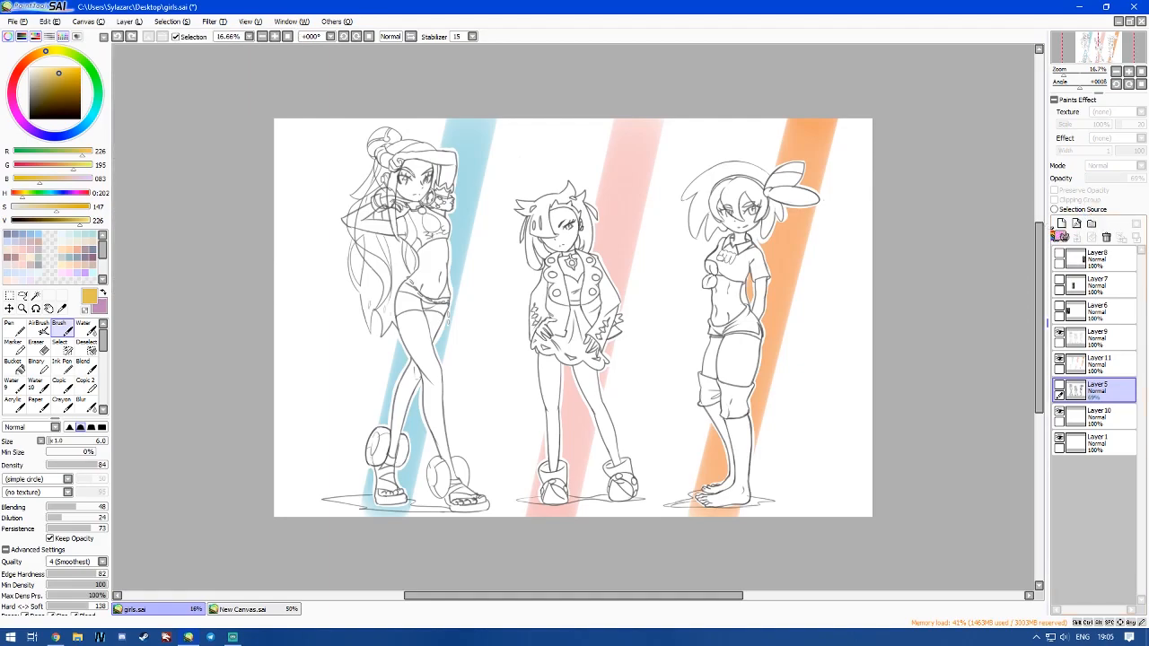
click(1074, 258)
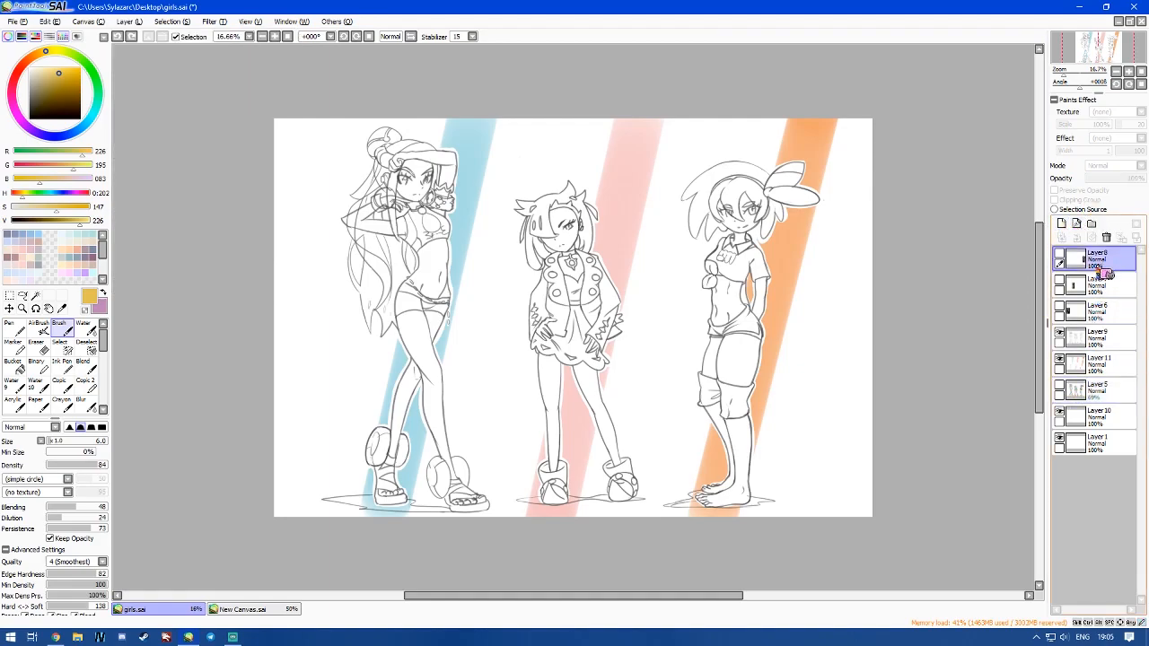
click(1063, 225)
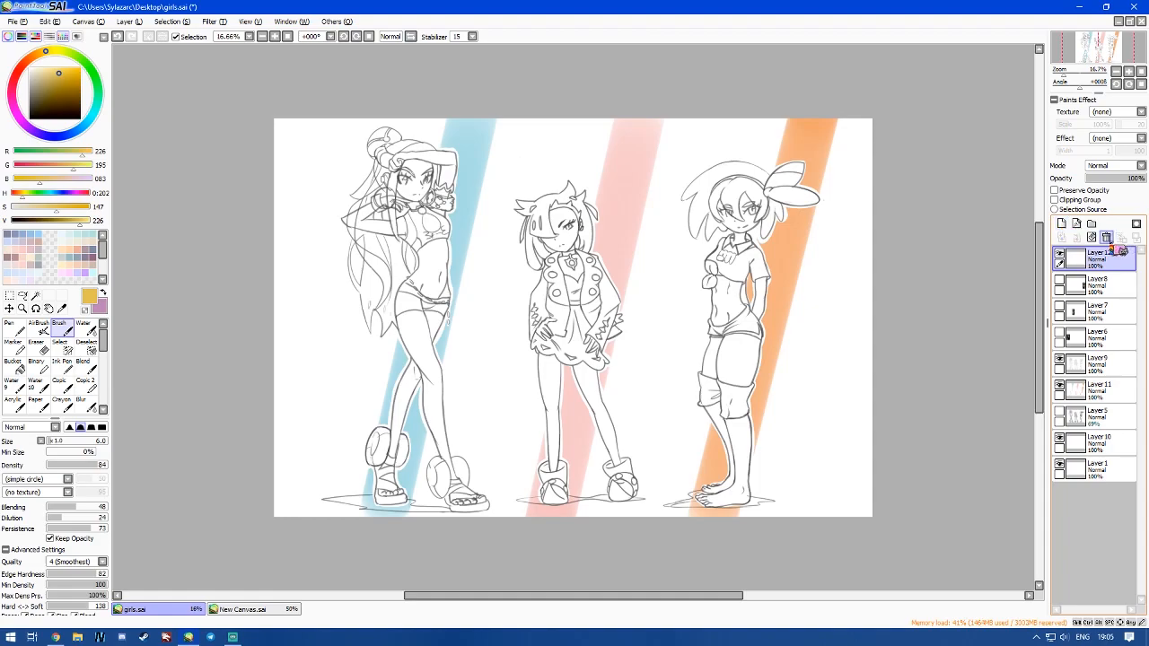
click(1112, 167)
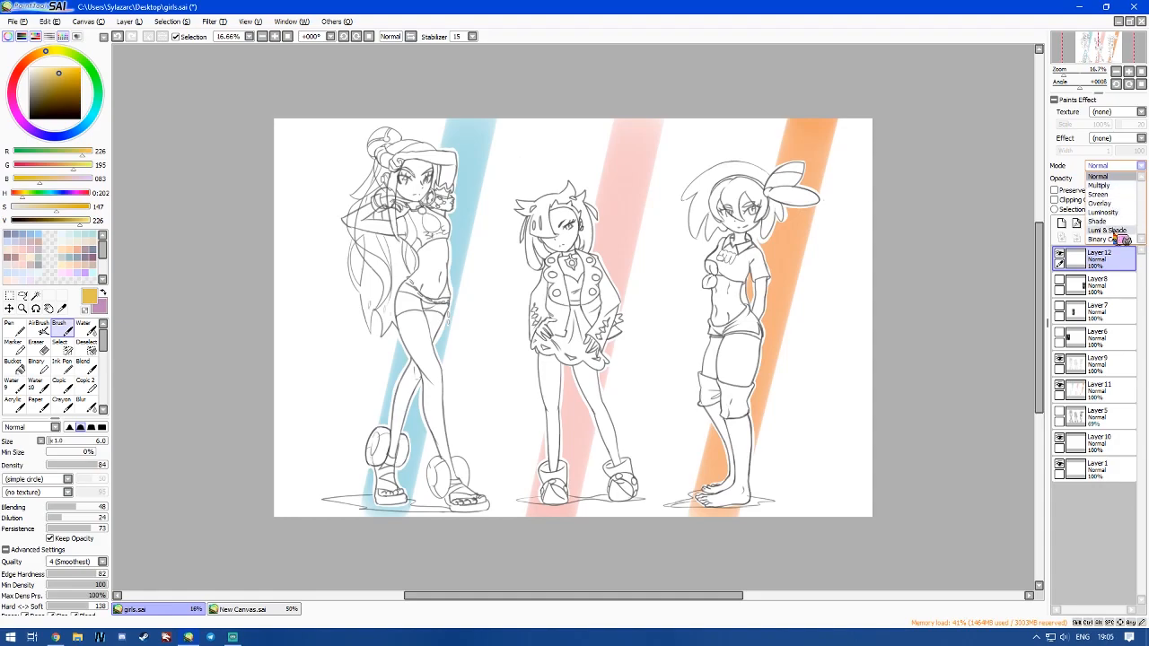
click(1121, 175)
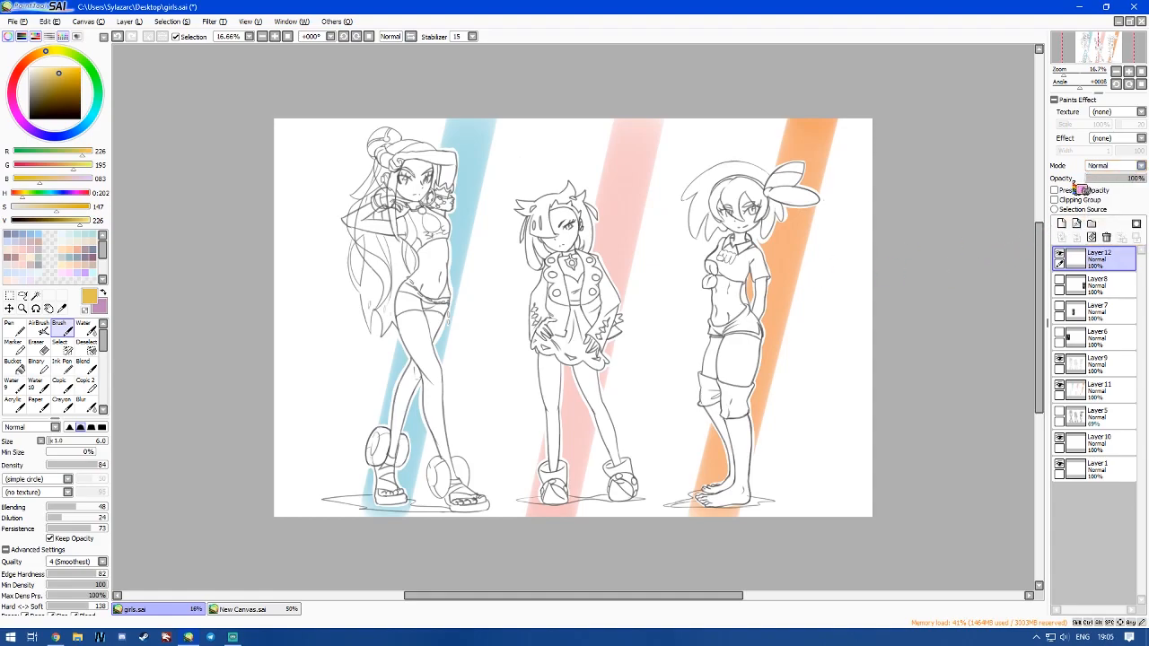
click(1124, 138)
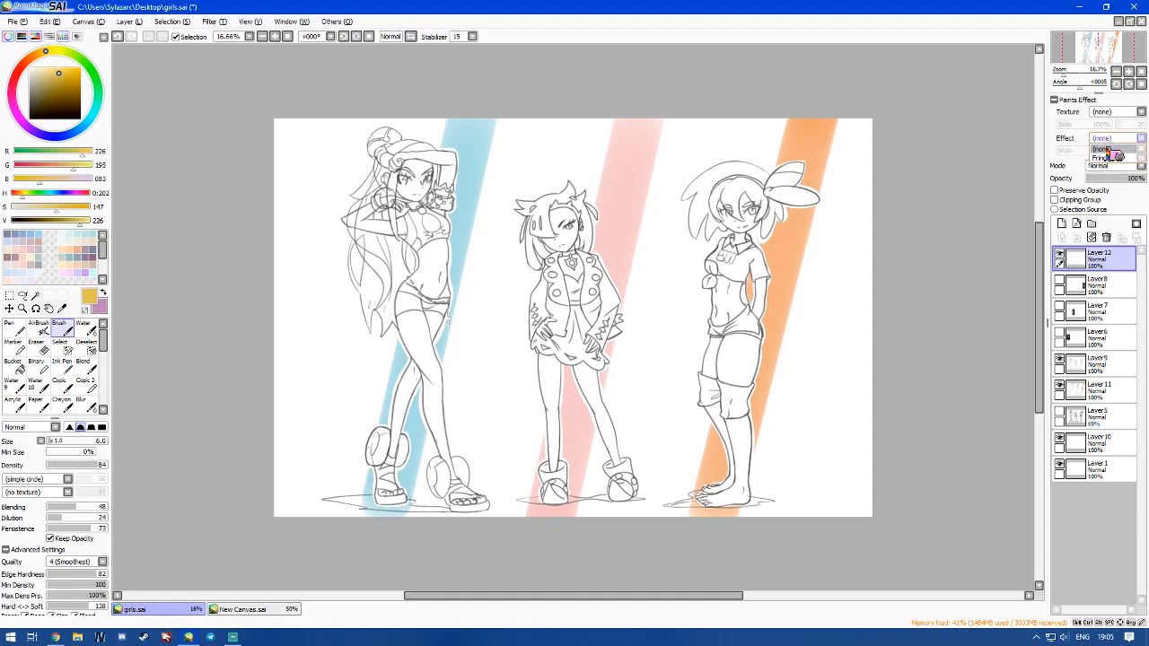
click(1109, 148)
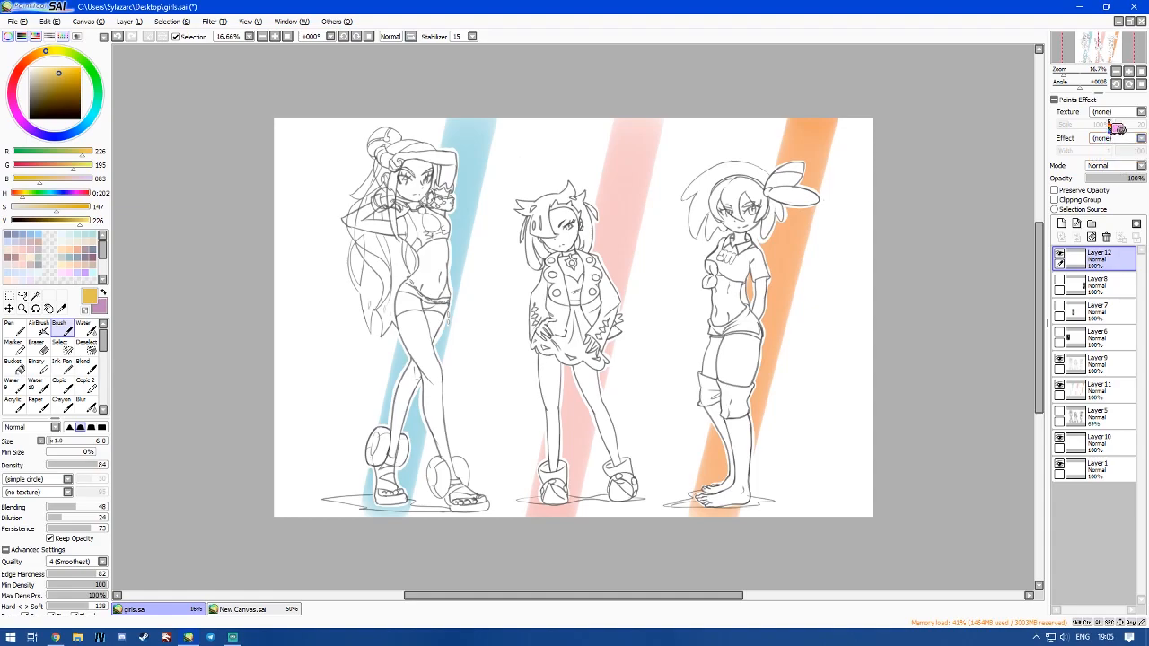
click(1117, 117)
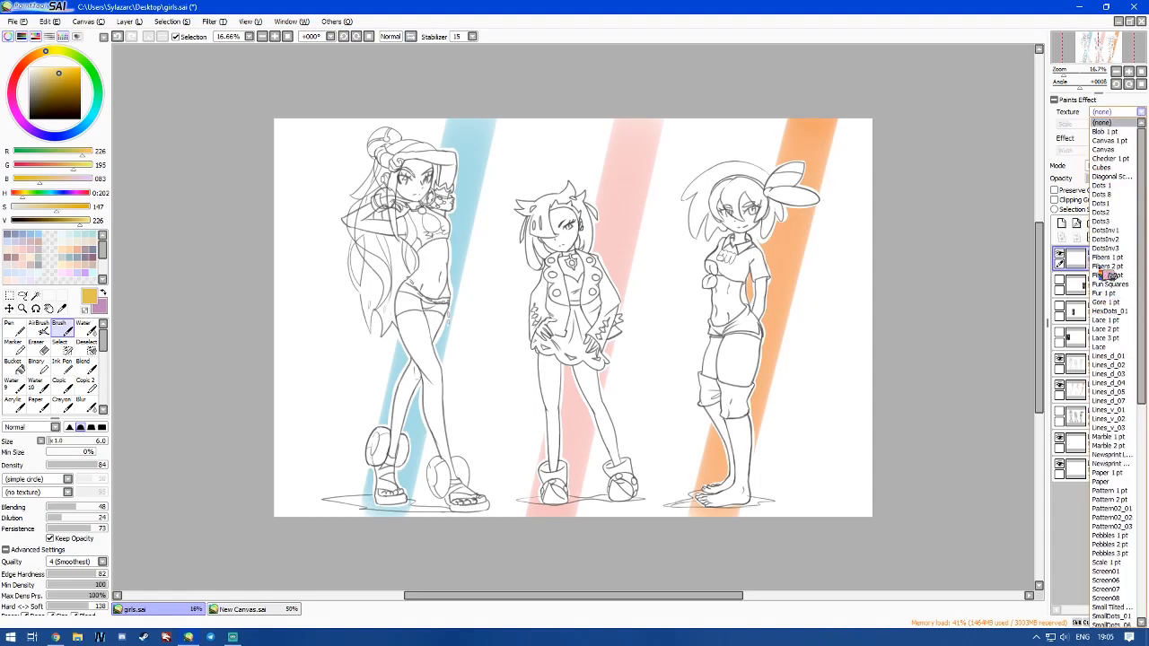
click(1071, 158)
- Try the Canvas texture on Layer 11's coloured stripes and replace it with the Fun Squares texture
click(1077, 391)
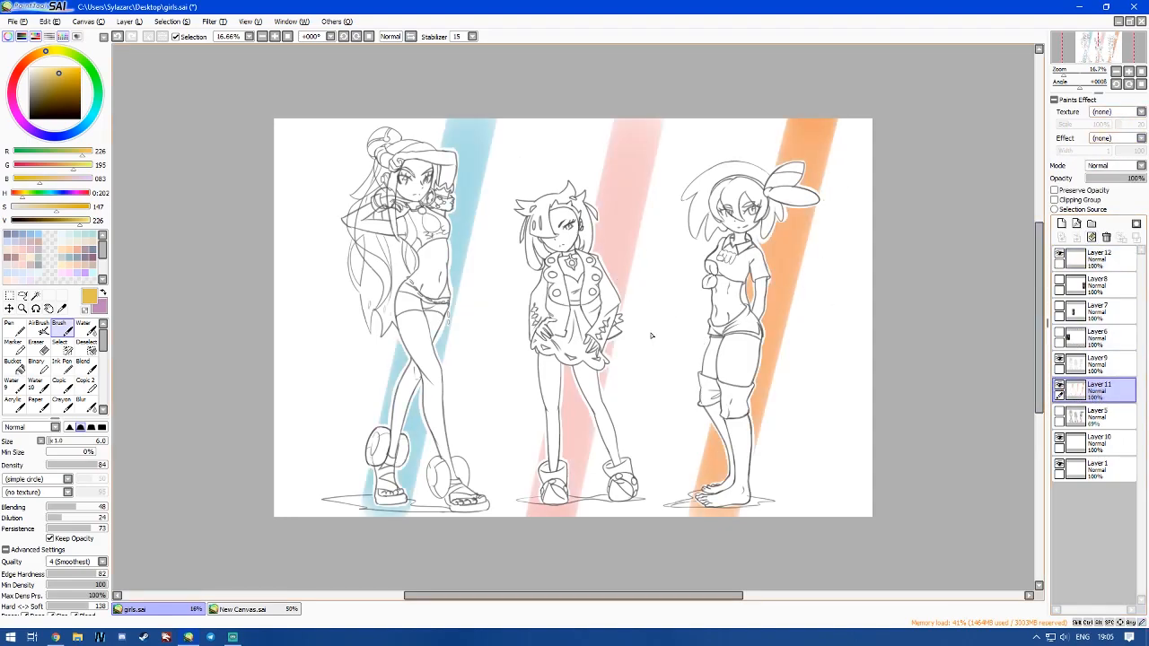
ctrl+click(800, 266)
drag(800, 266, 692, 235)
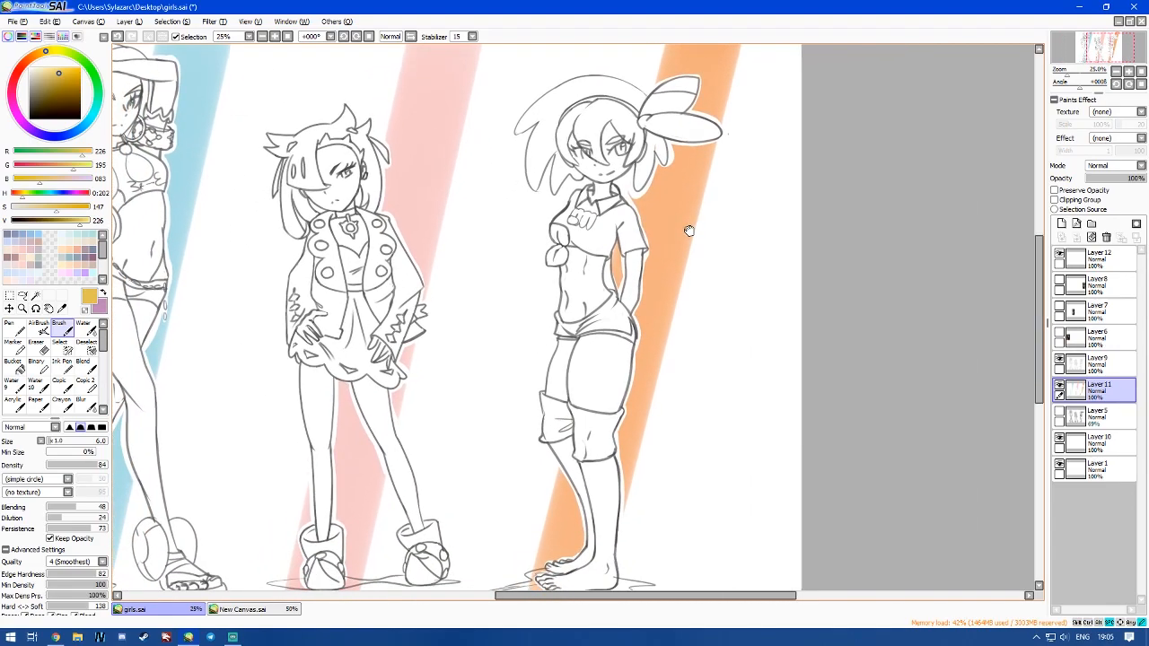
click(1109, 113)
click(1113, 149)
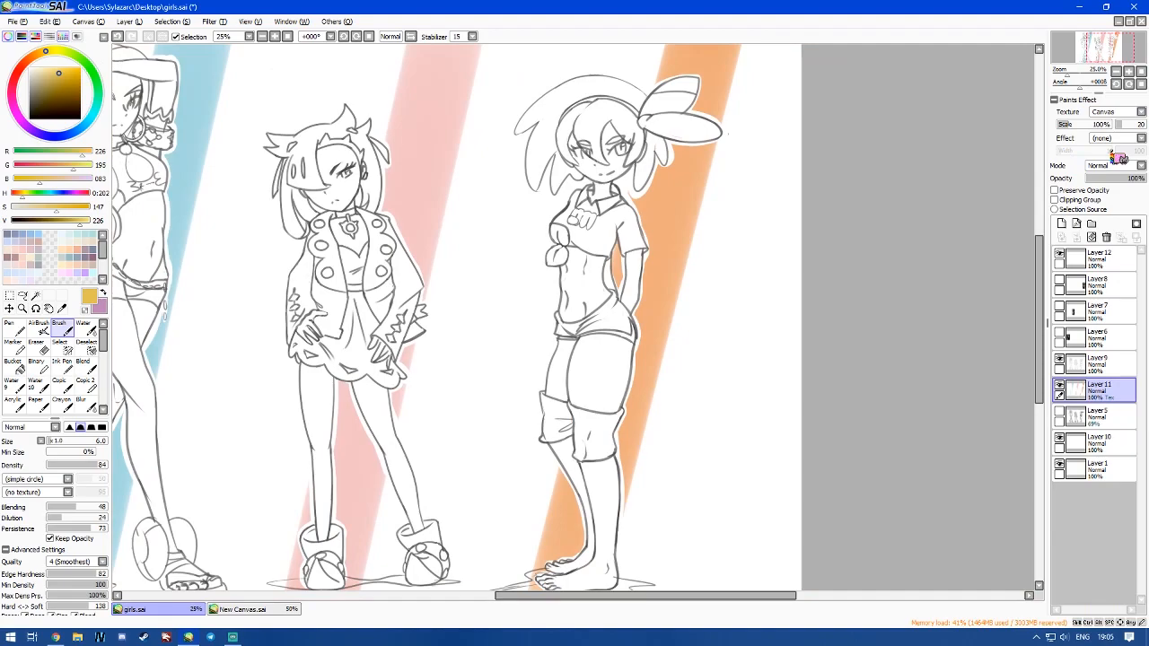
click(1110, 114)
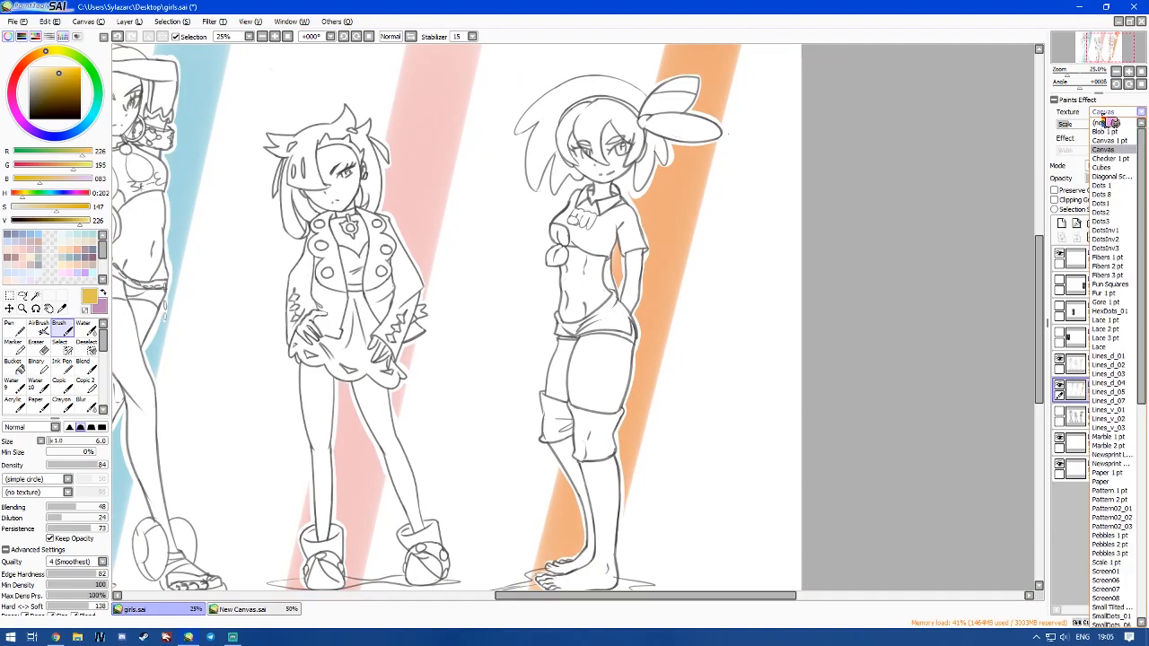
click(1115, 284)
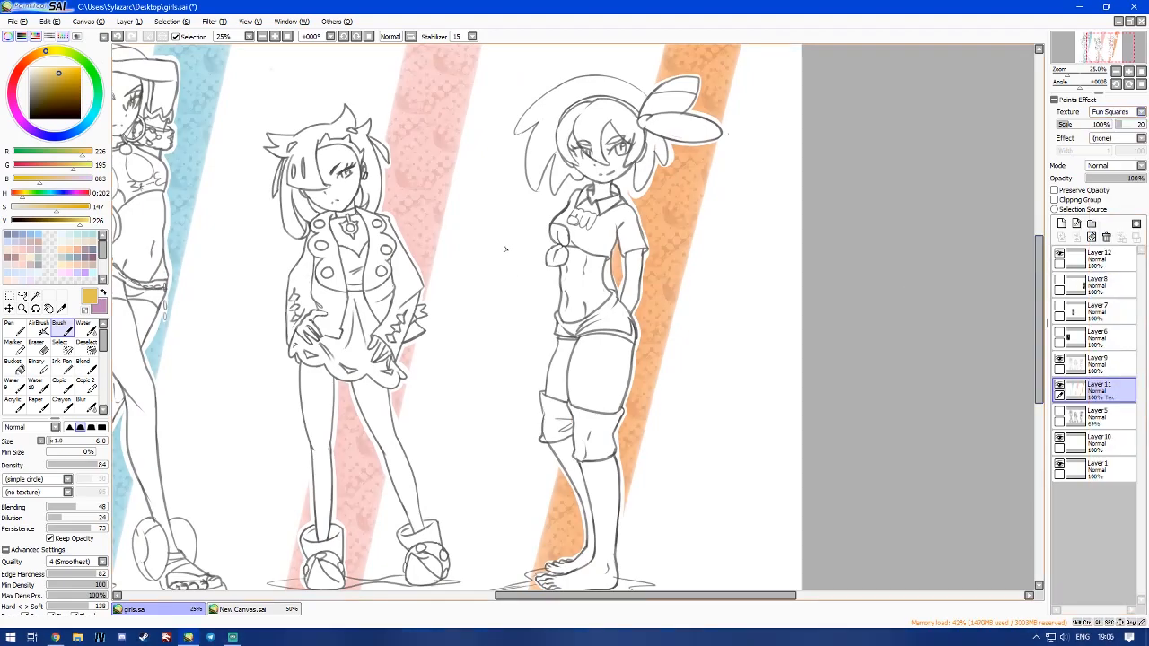
- Set the Fun Squares texture on Layer 11 to a 94% scale and a strength of 40
key(x)
key(space)
drag(421, 189, 654, 246)
drag(565, 174, 555, 152)
mouse_move(681, 199)
mouse_down()
mouse_move(618, 195)
mouse_move(665, 199)
mouse_up()
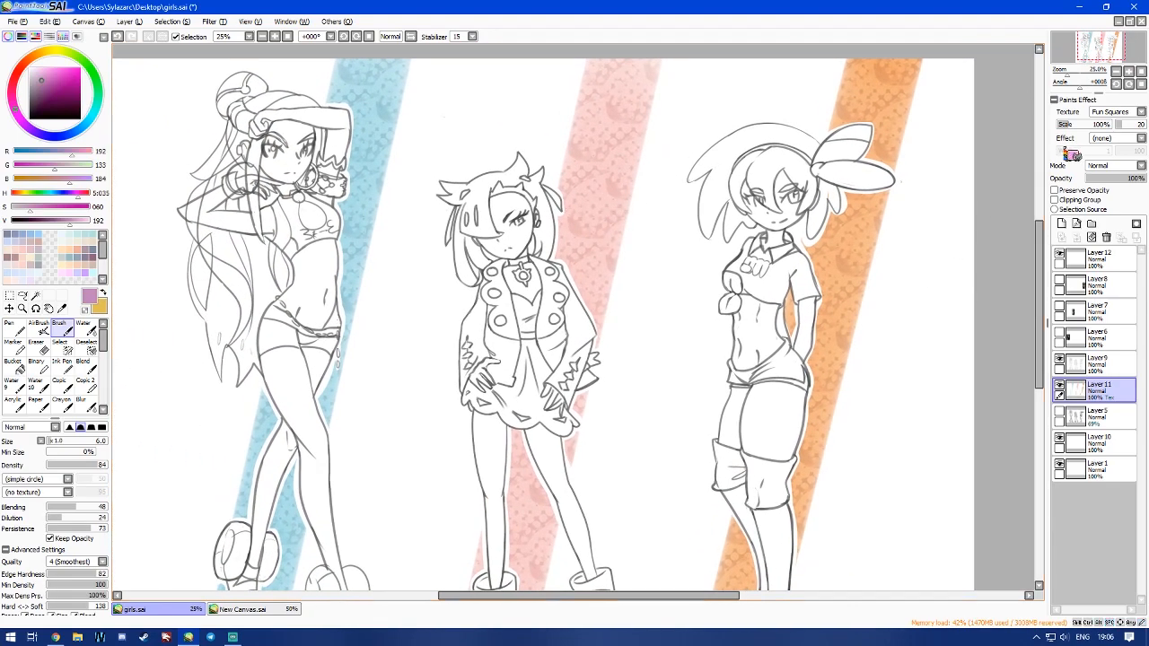
mouse_move(1075, 125)
mouse_down()
mouse_move(1106, 124)
mouse_move(1100, 138)
mouse_move(1068, 139)
mouse_move(1140, 132)
mouse_up()
drag(1144, 132, 1135, 135)
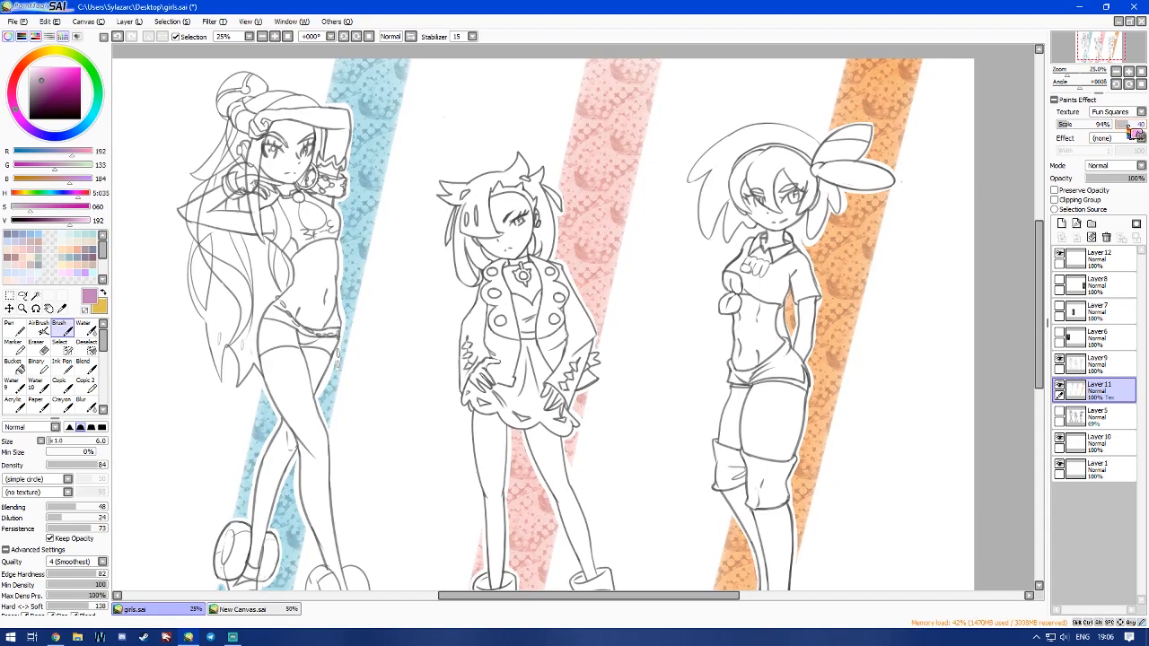
- Try the Lines_d_01 texture on Layer 11's coloured stripes at a 294% scale with increased strength
scroll(728, 330, down, 2)
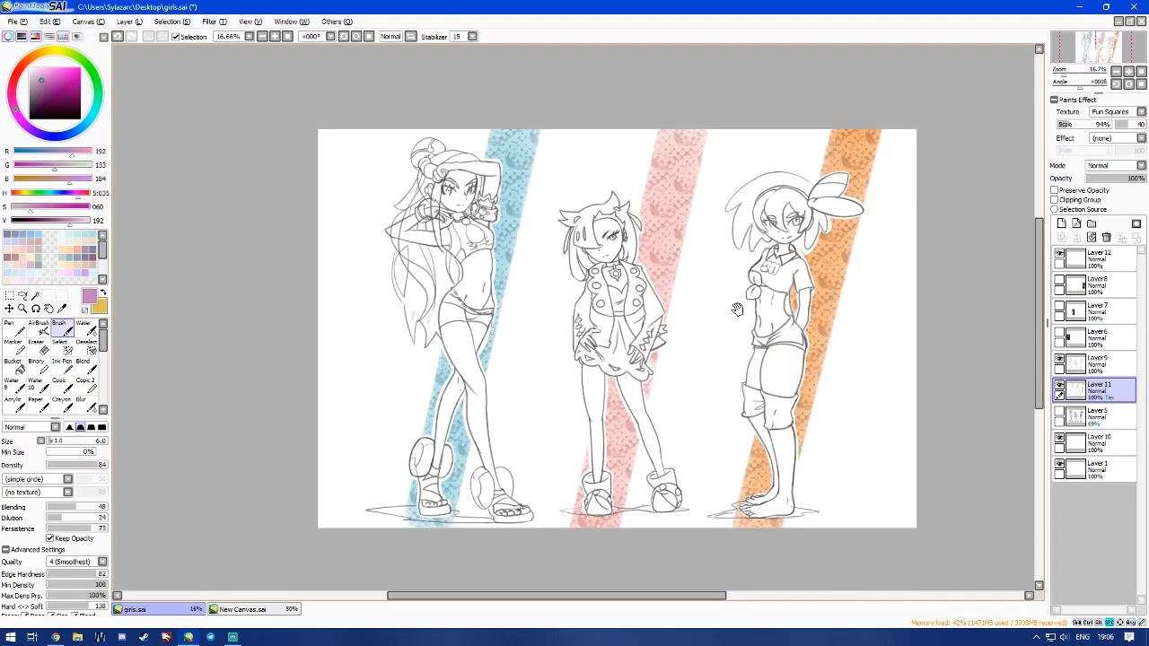
drag(734, 311, 682, 317)
click(1113, 111)
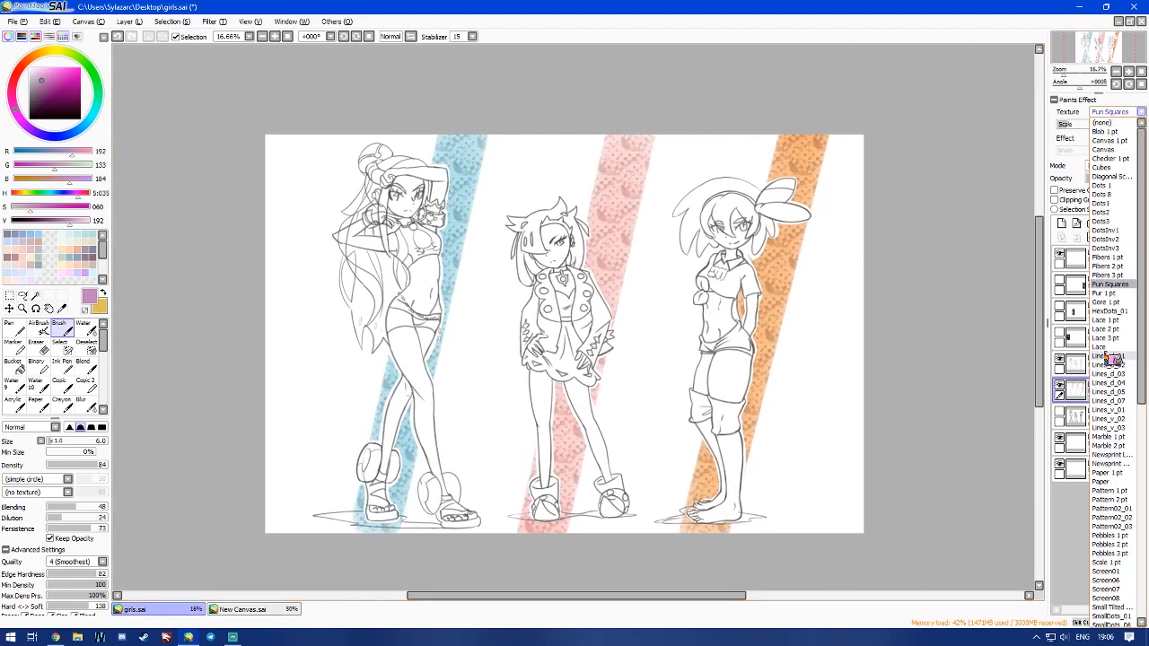
click(1111, 357)
drag(1097, 133, 1144, 132)
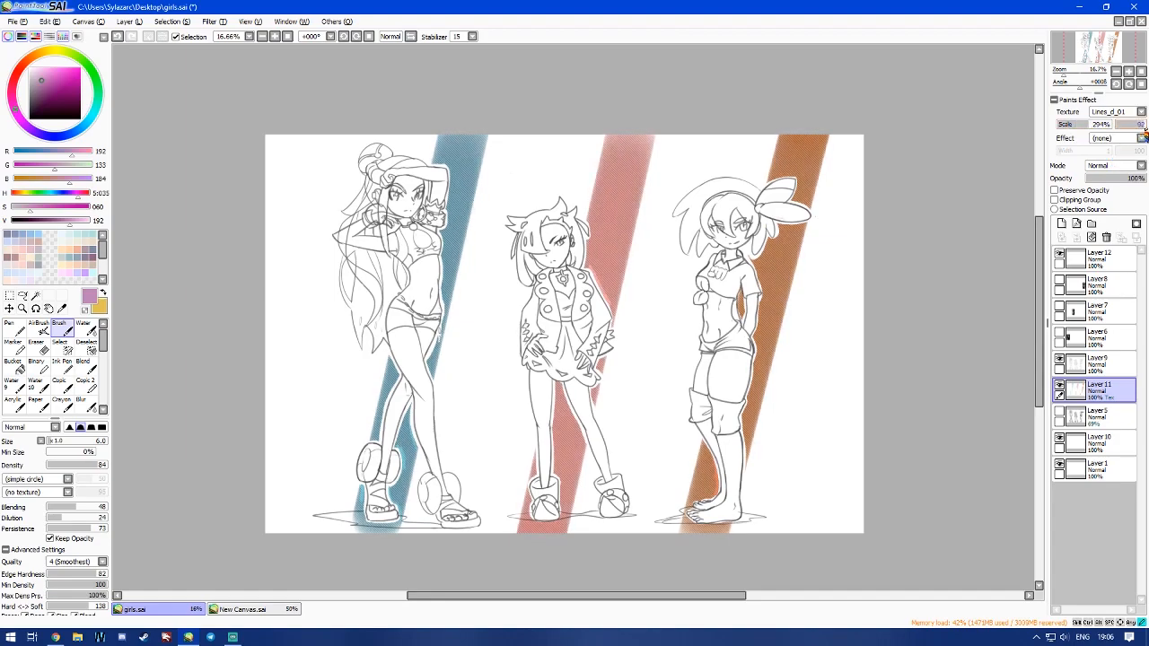
- Switch the texture on Layer 11's stripes to Paper
click(1140, 111)
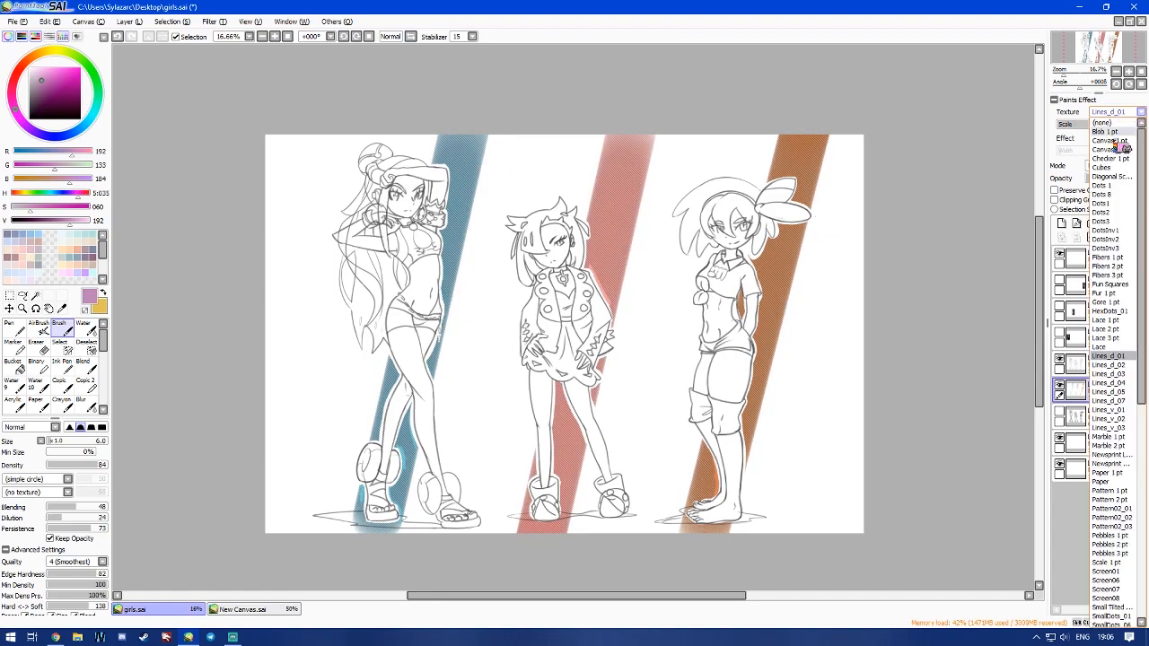
click(1124, 483)
click(1111, 112)
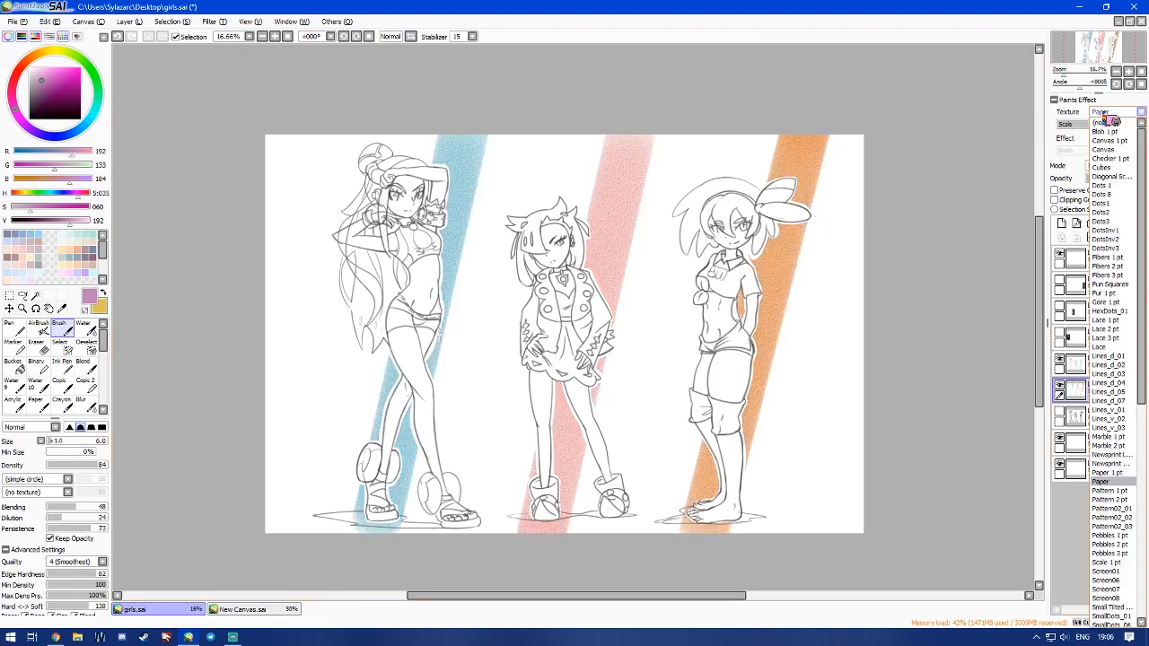
click(782, 96)
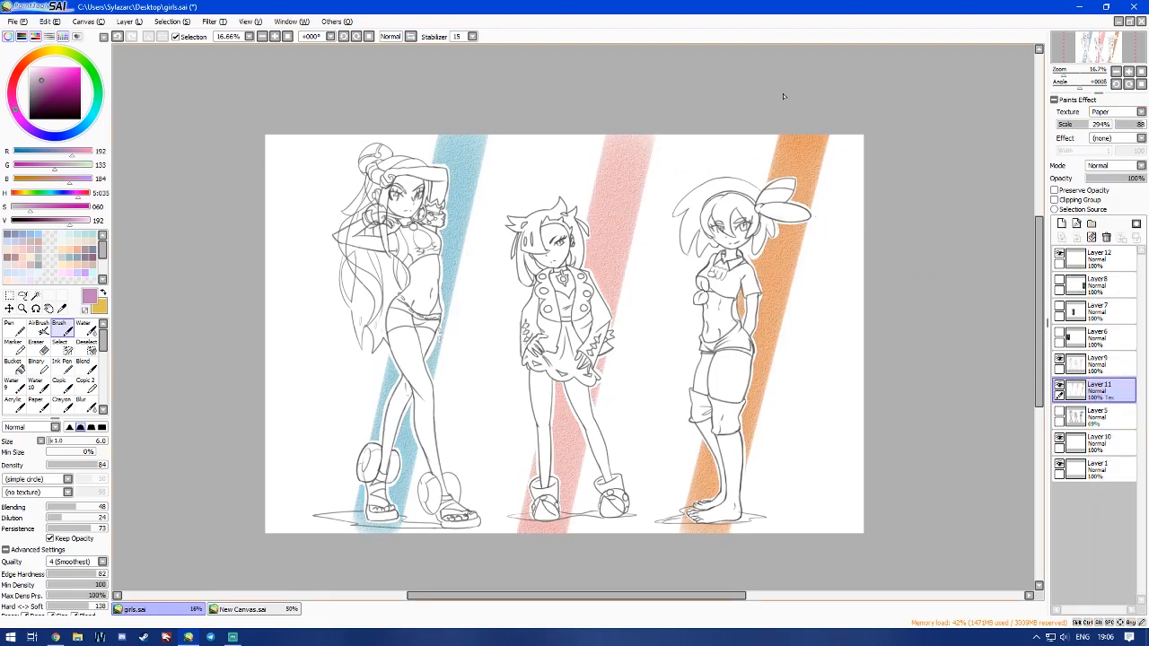
- Try the Pattern02_01 texture on Layer 11 with a 427% scale and a strength of 38
click(1121, 112)
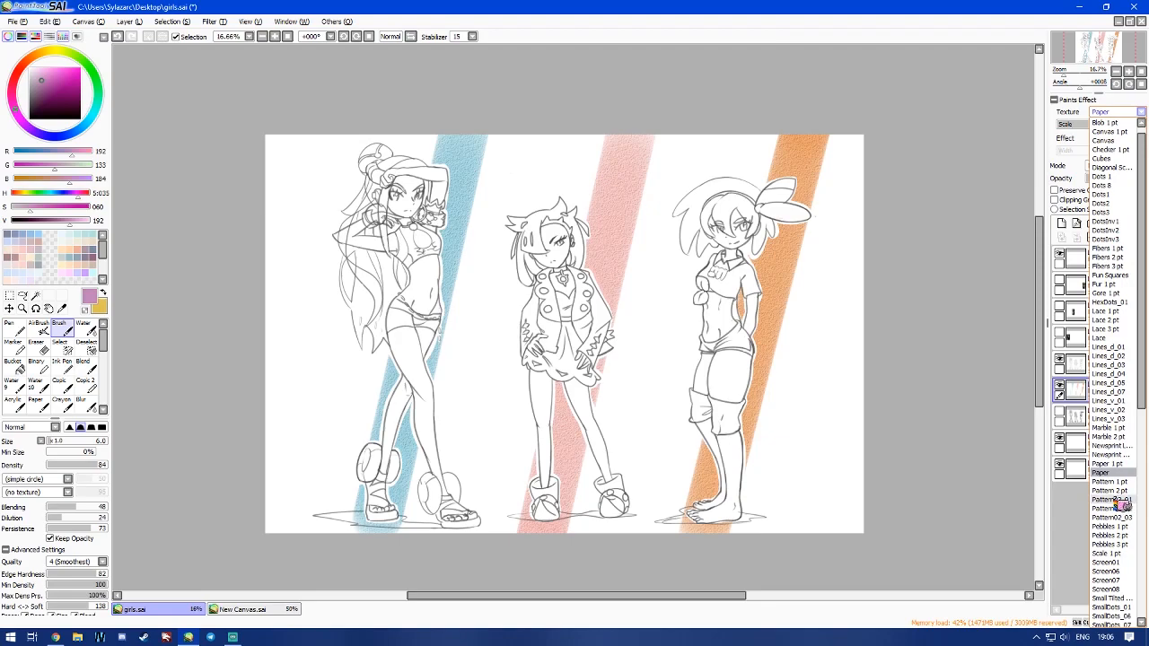
click(1117, 500)
drag(1138, 125, 1107, 127)
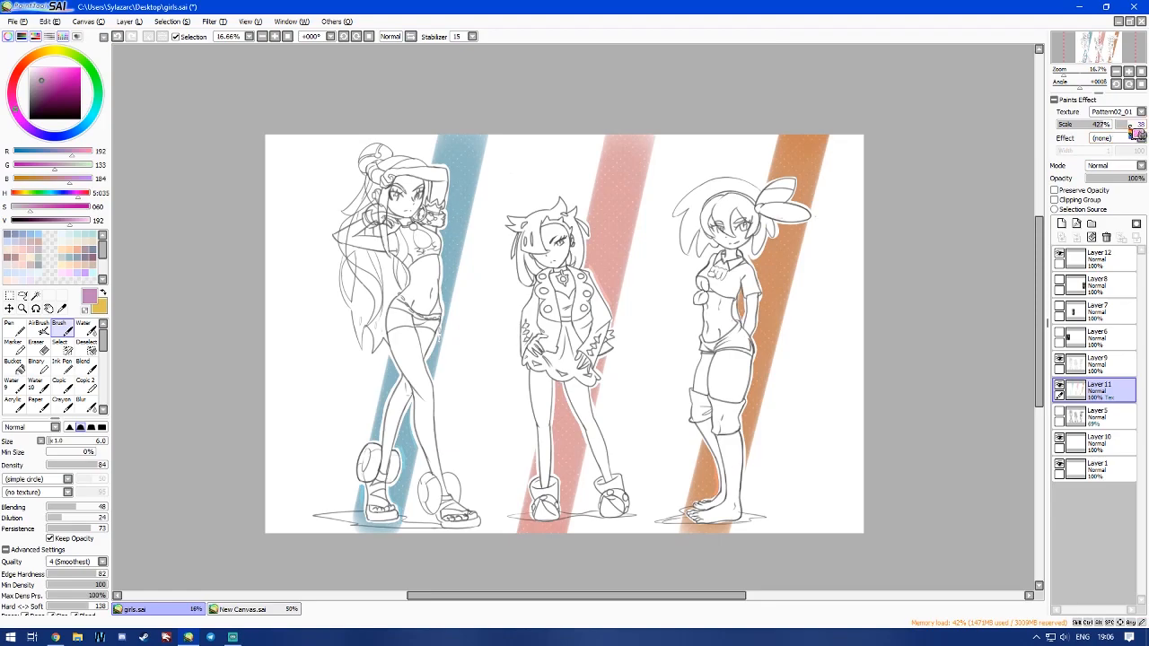
- Try the Screen01 texture on Layer 11, and remove the texture from the layer by setting it to (none)
click(1141, 111)
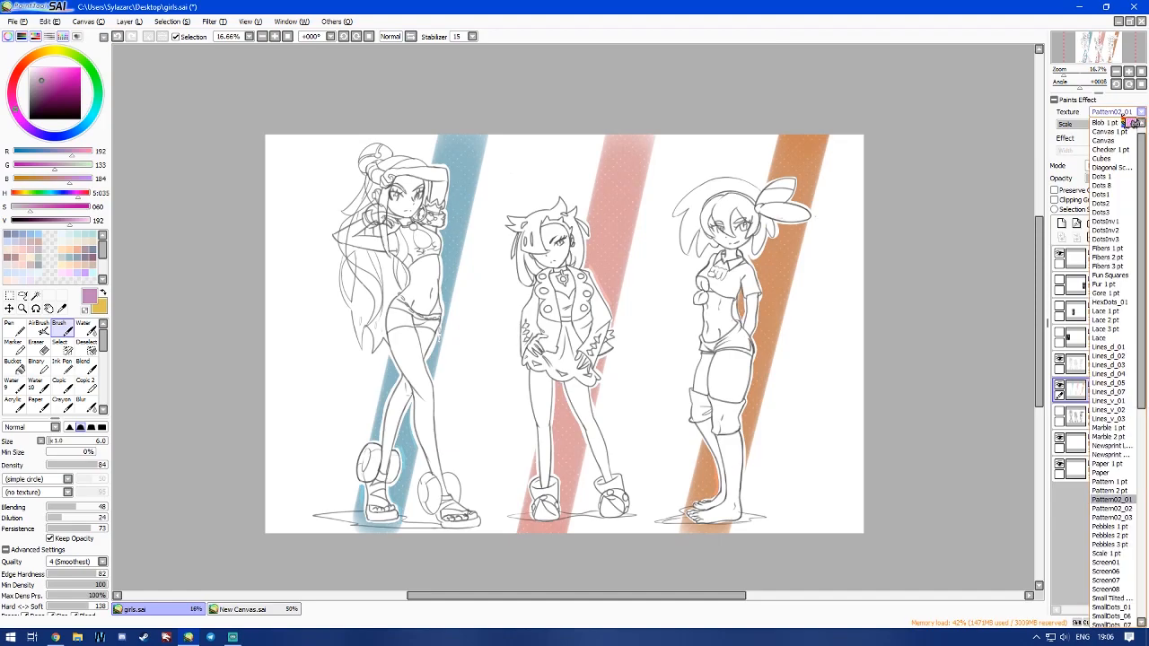
click(1115, 568)
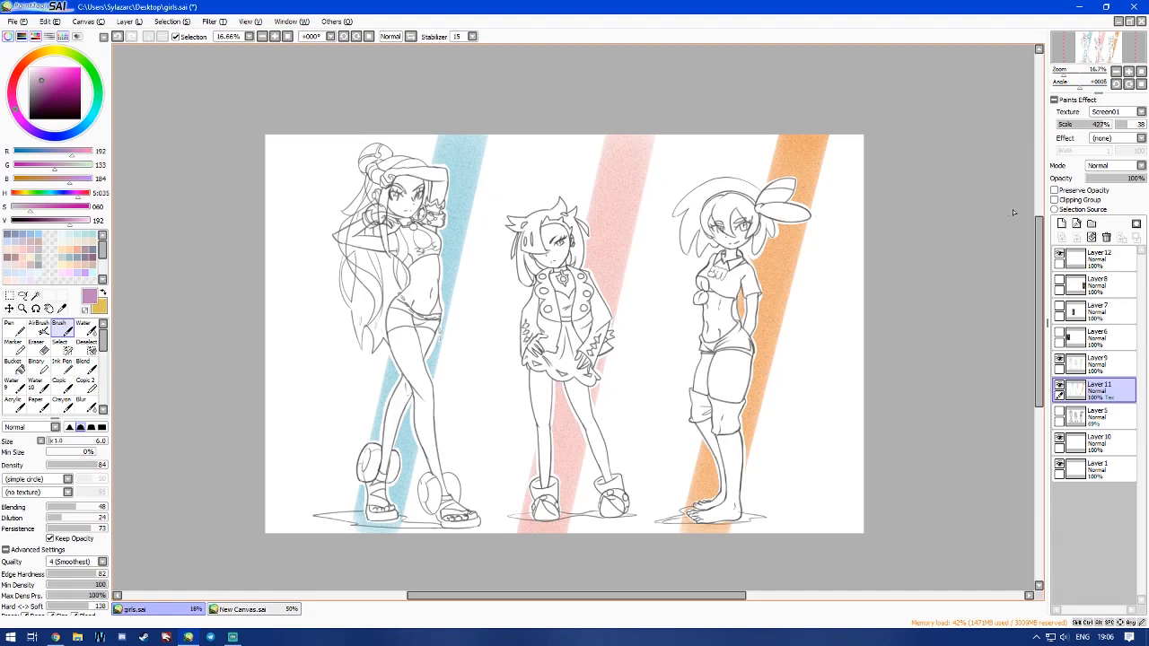
click(1140, 111)
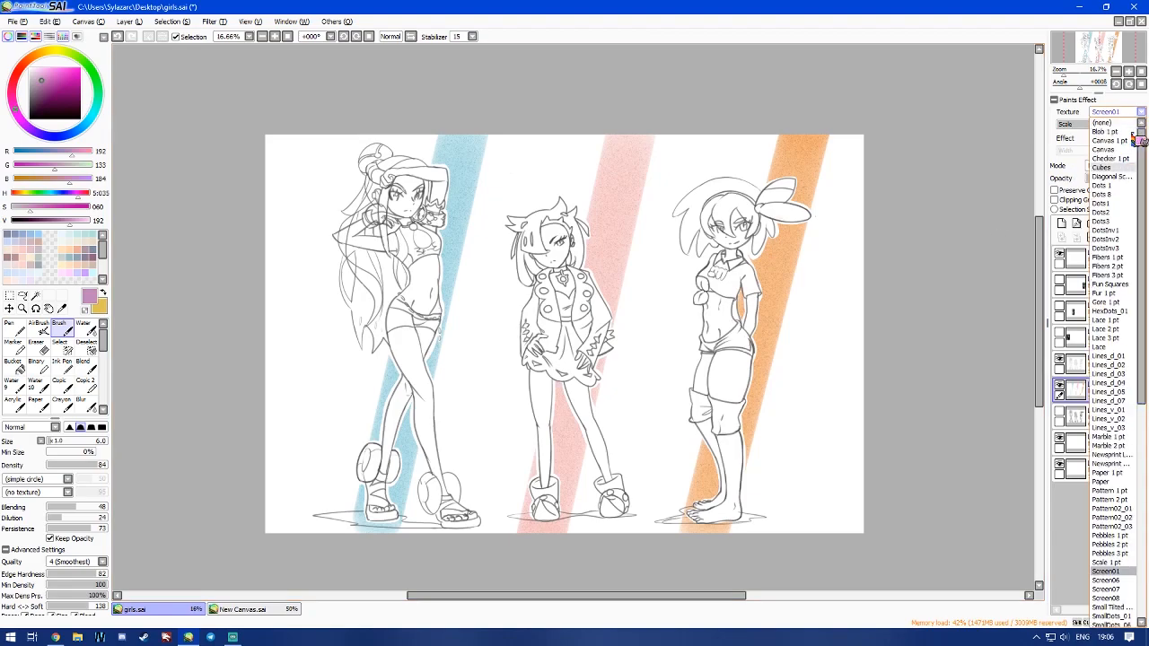
click(1101, 122)
click(1096, 259)
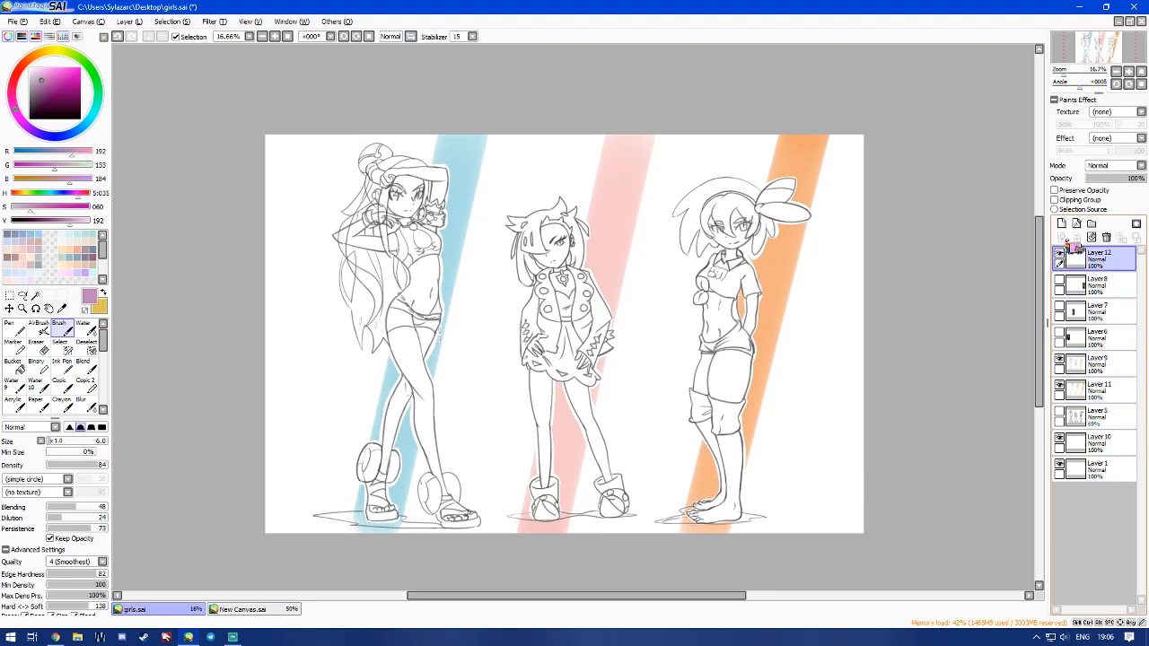
click(222, 23)
mouse_move(137, 30)
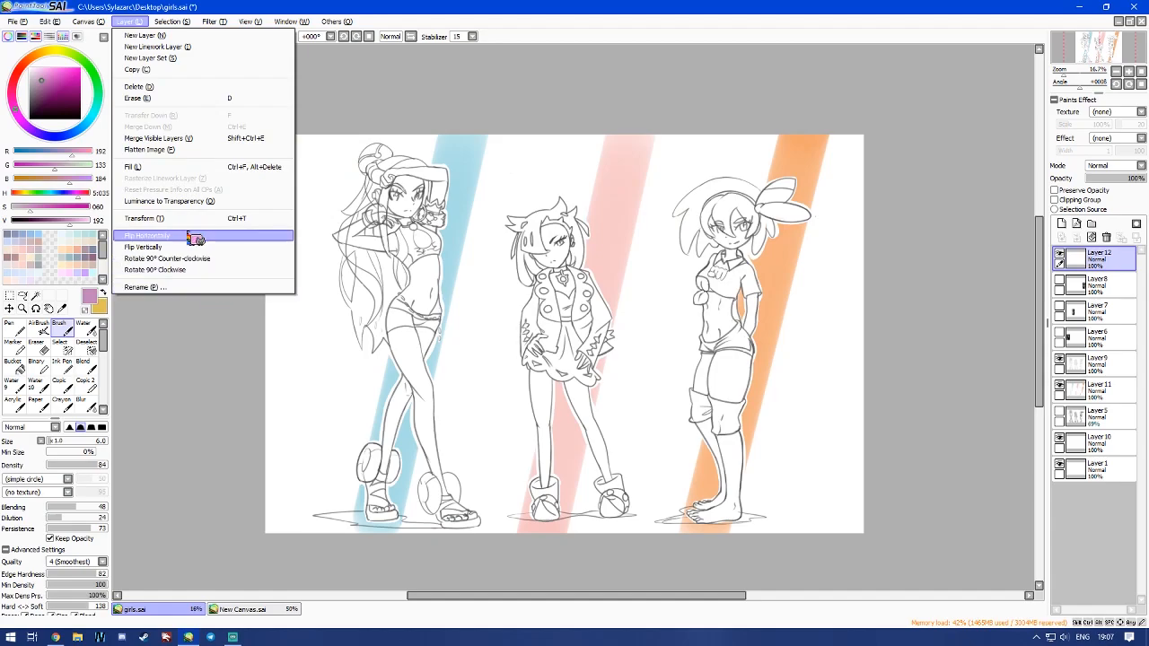
mouse_move(170, 22)
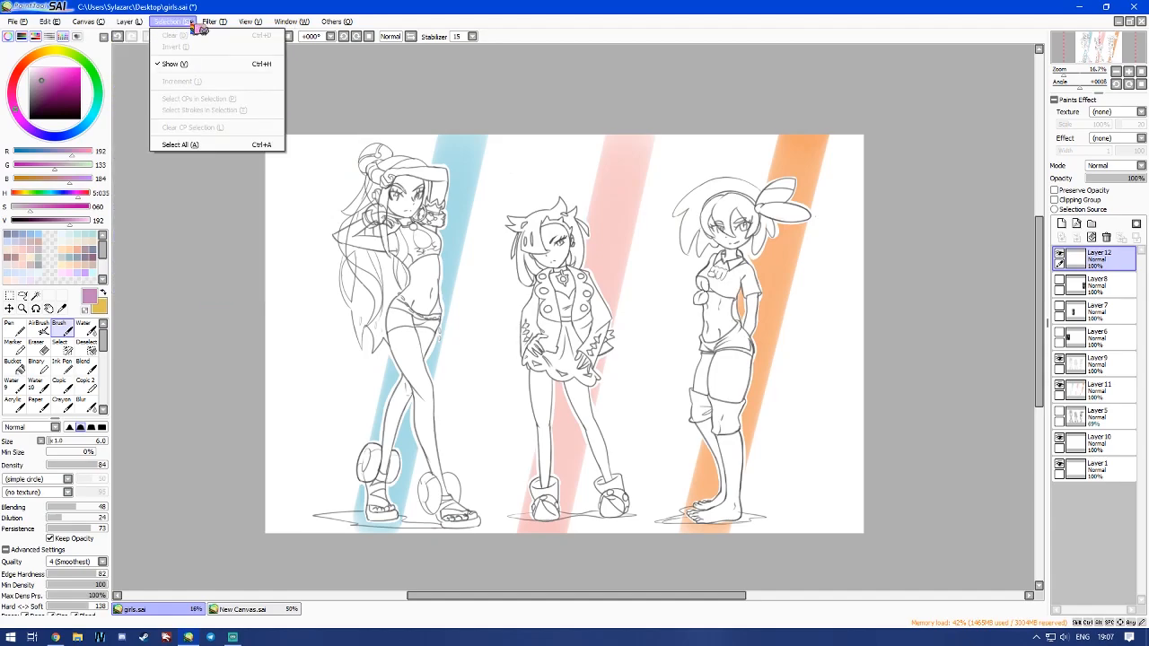
mouse_move(228, 27)
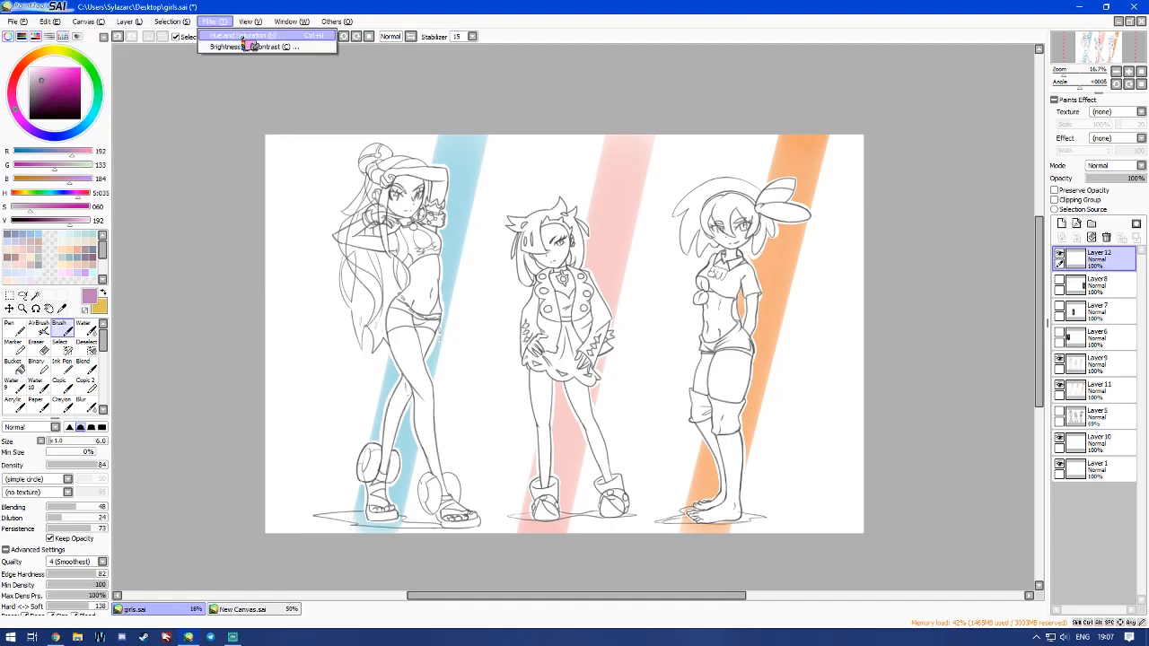
click(242, 37)
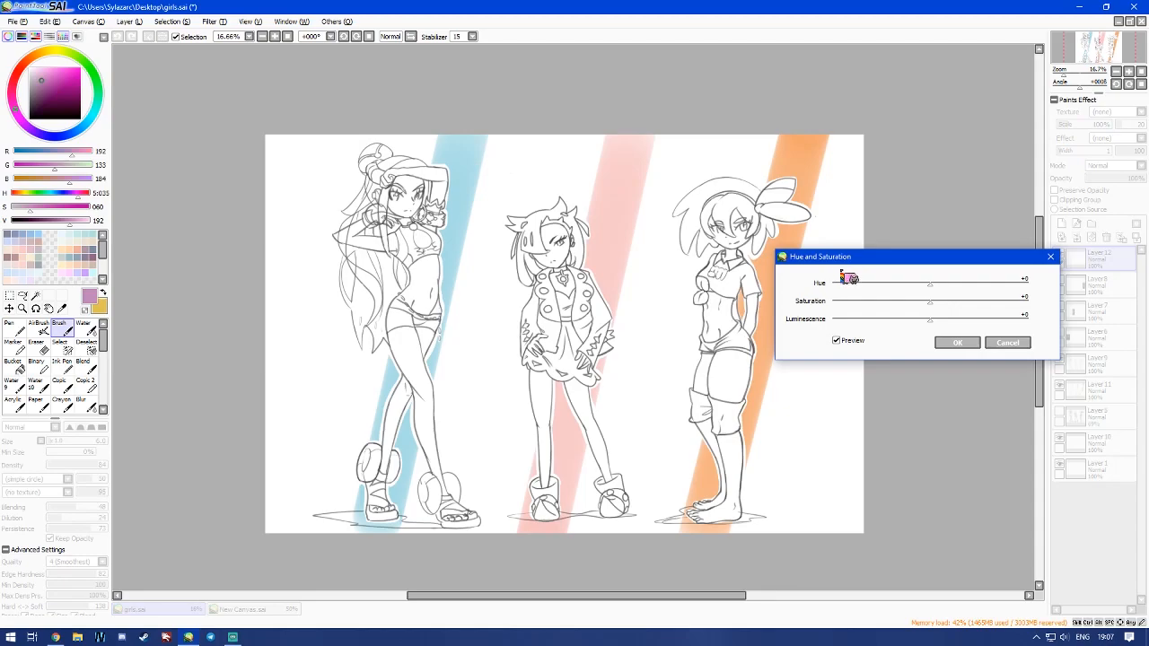
click(1006, 342)
- Preview Hue and Saturation on Layer 11's stripes with hue, saturation and luminescence at -1, and discard the adjustment
click(208, 21)
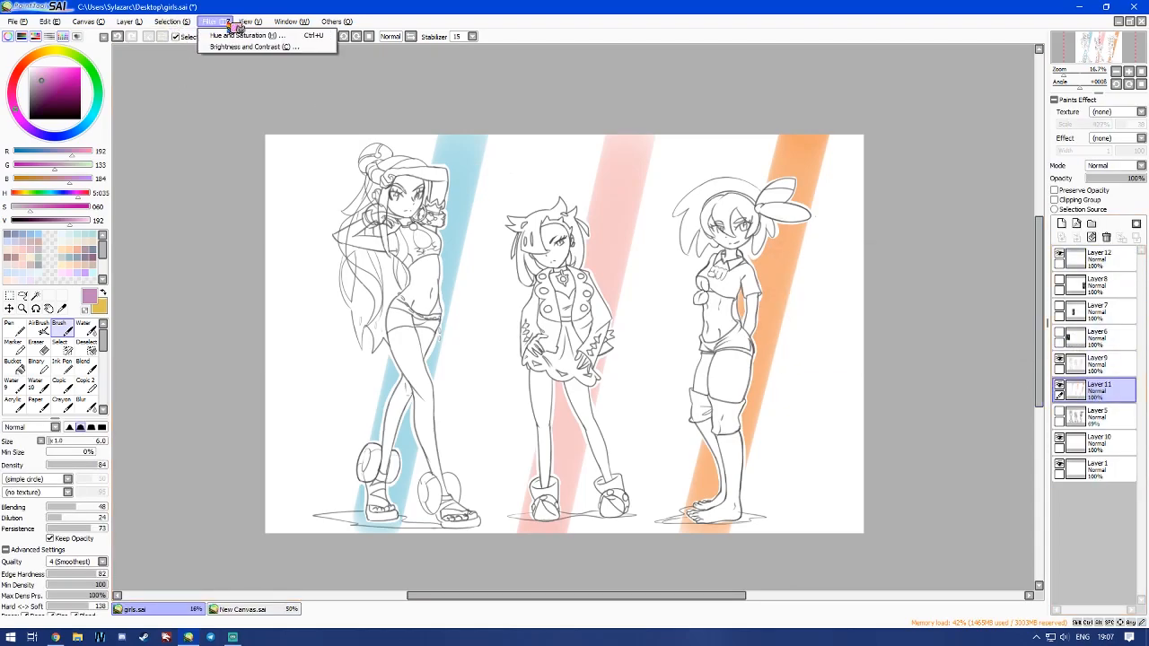
click(243, 36)
drag(928, 289, 936, 320)
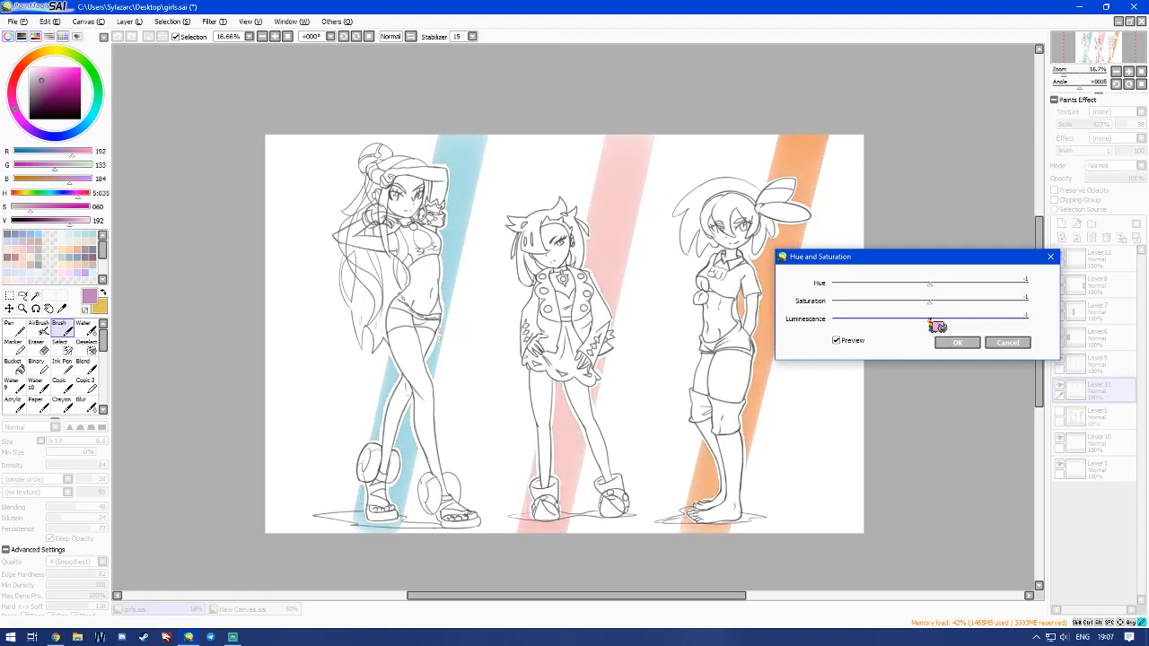
click(1007, 342)
- Preview Brightness and Contrast on Layer 11's stripes, adjusting brightness, contrast and colour deepening, and discard the changes
click(209, 22)
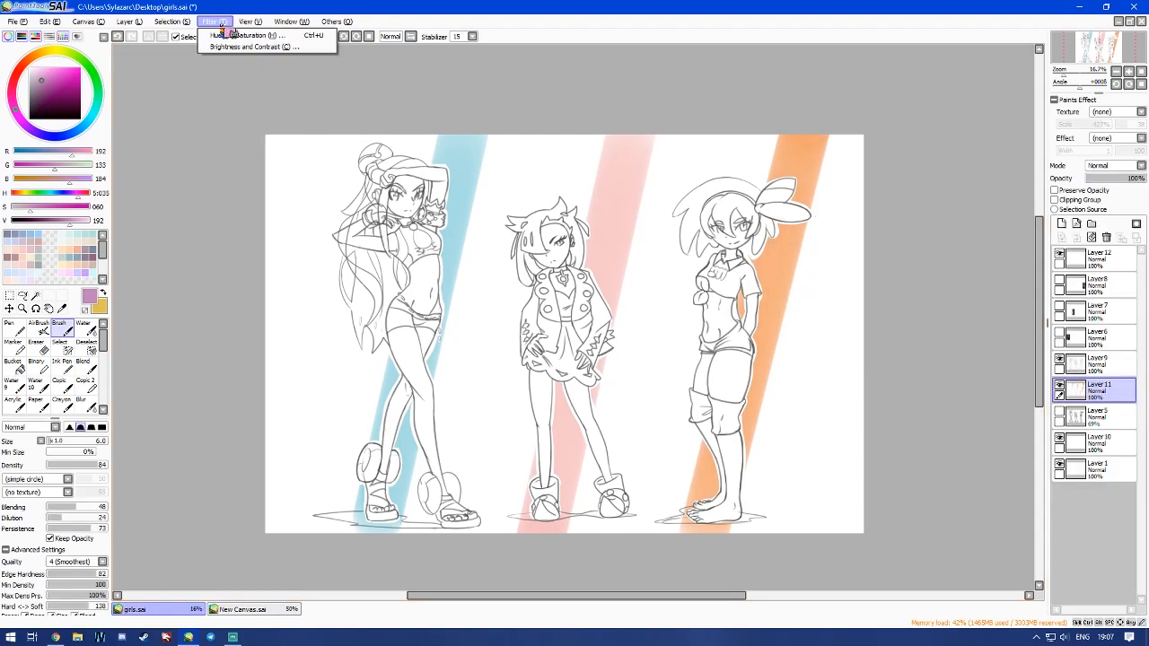
click(242, 46)
drag(1012, 279, 1011, 312)
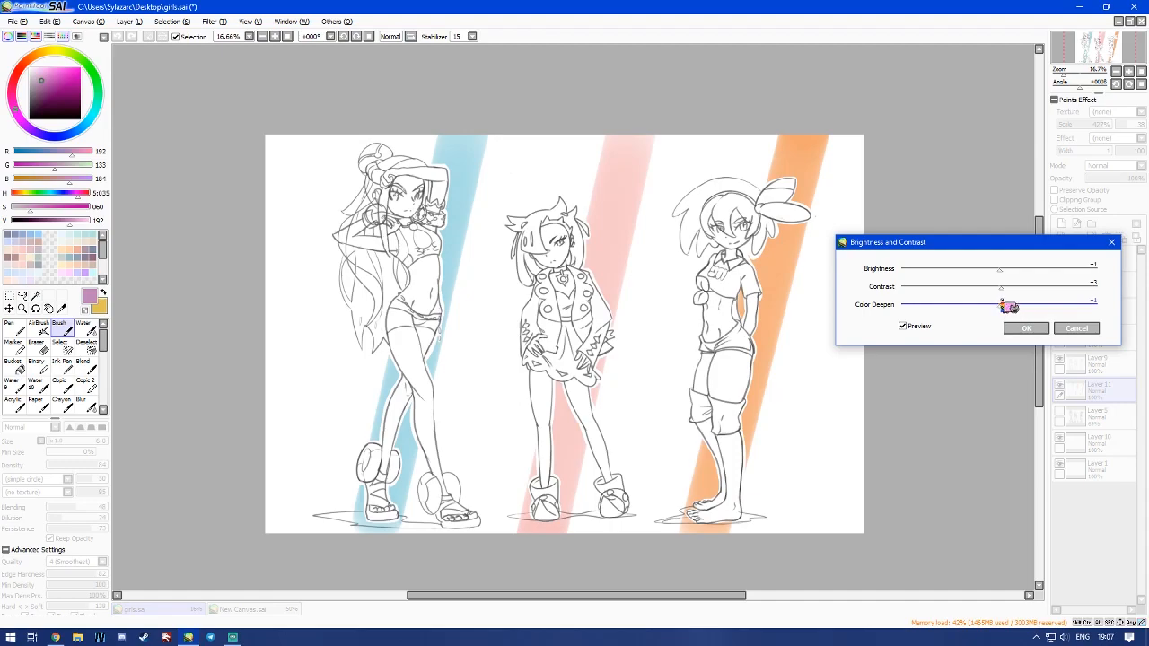
mouse_move(999, 306)
mouse_down()
mouse_move(1084, 311)
mouse_move(1012, 314)
mouse_up()
click(1075, 329)
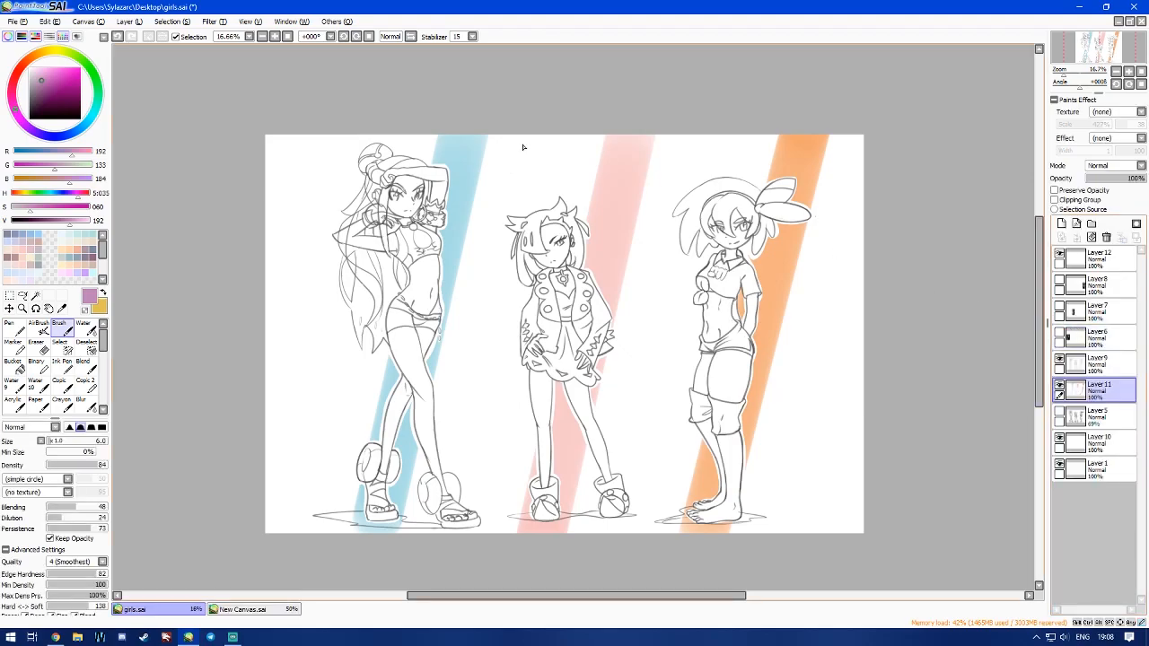
- Dock the layer panel on the opposite side of the workspace, and return it to the right-hand side
click(209, 21)
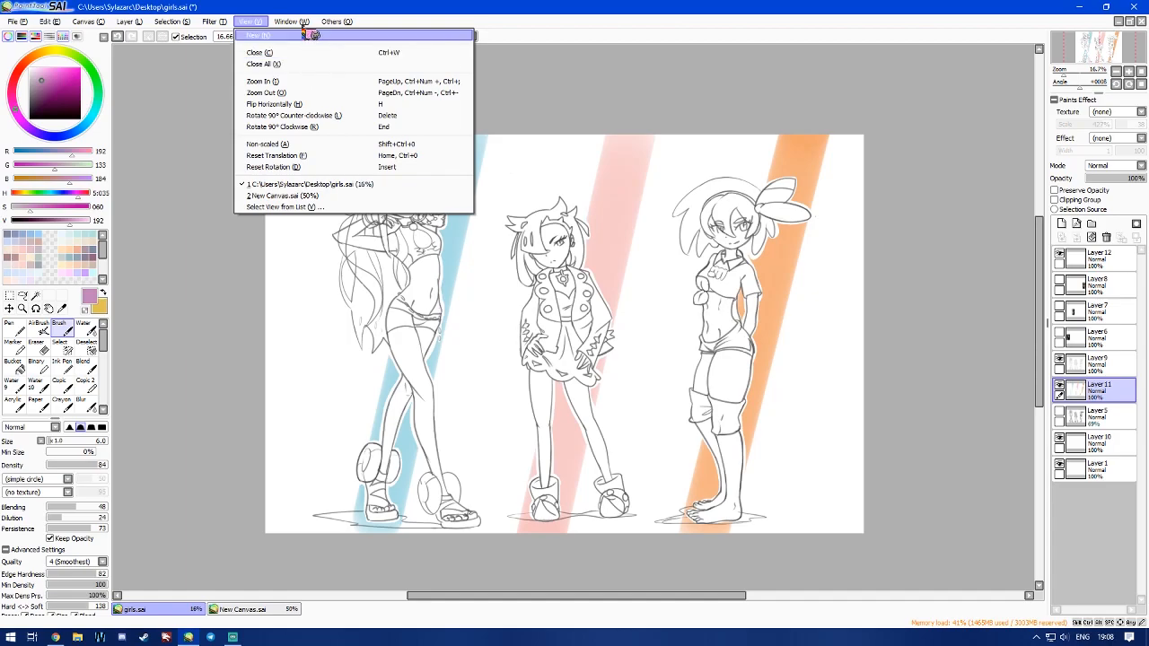
mouse_move(301, 25)
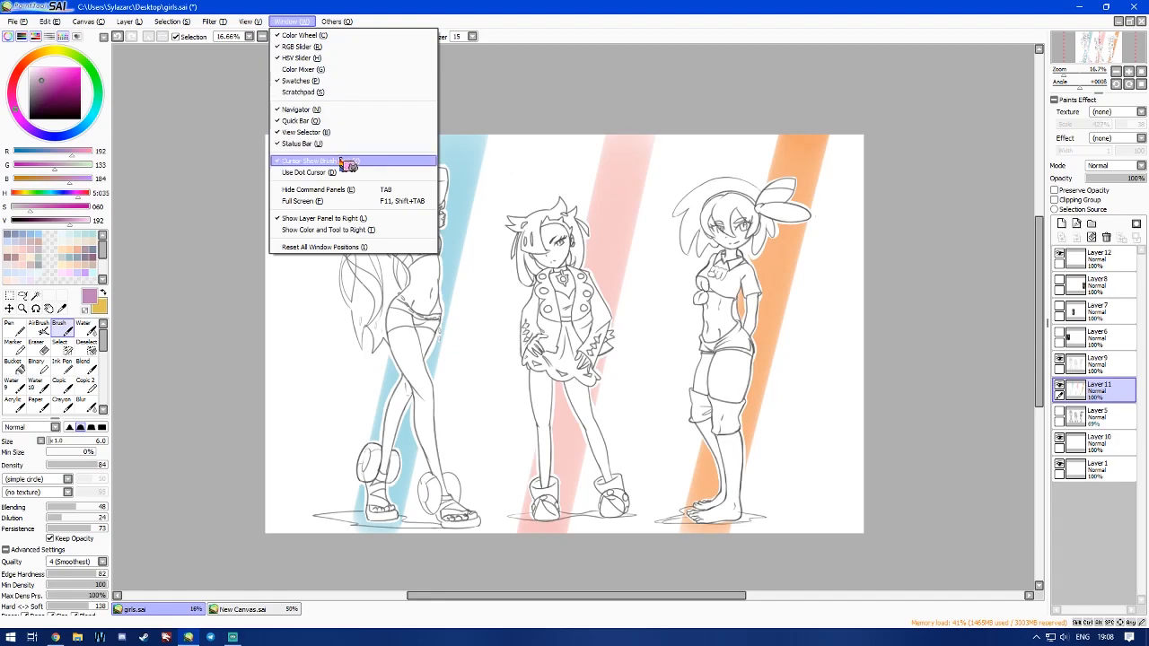
click(329, 229)
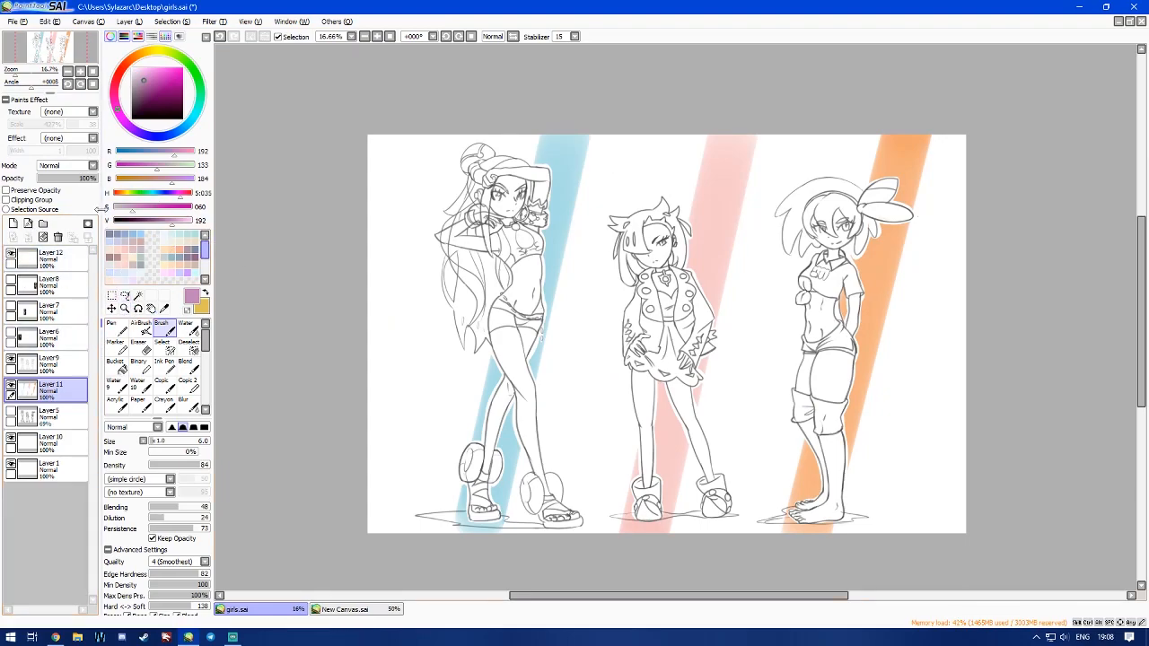
click(292, 21)
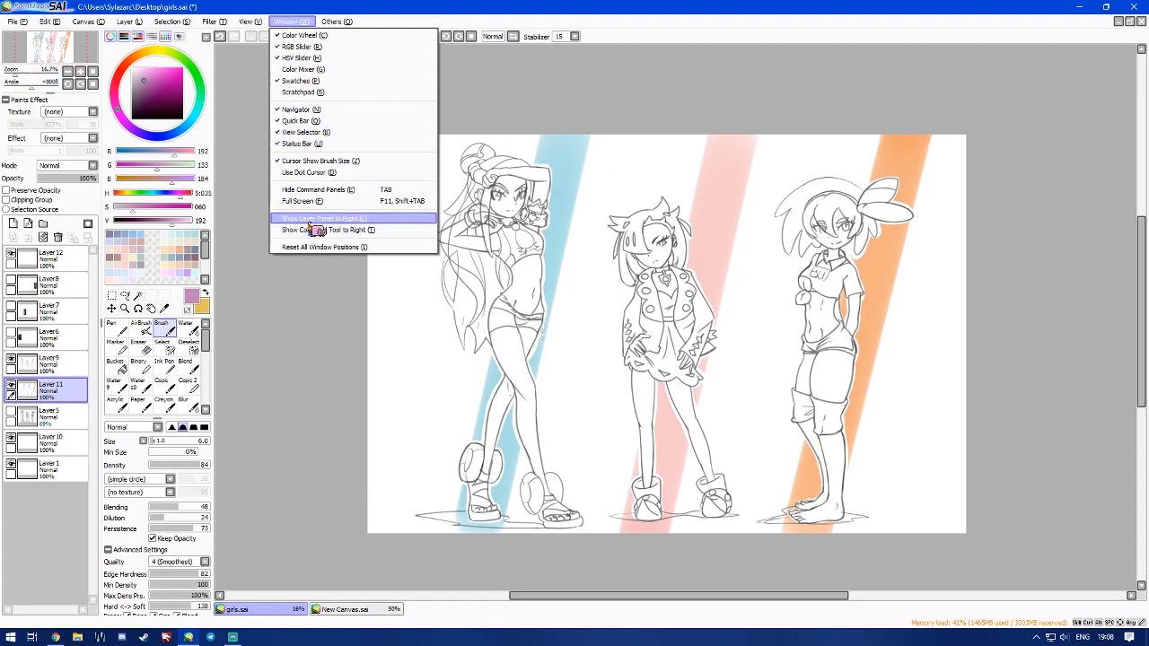
click(325, 218)
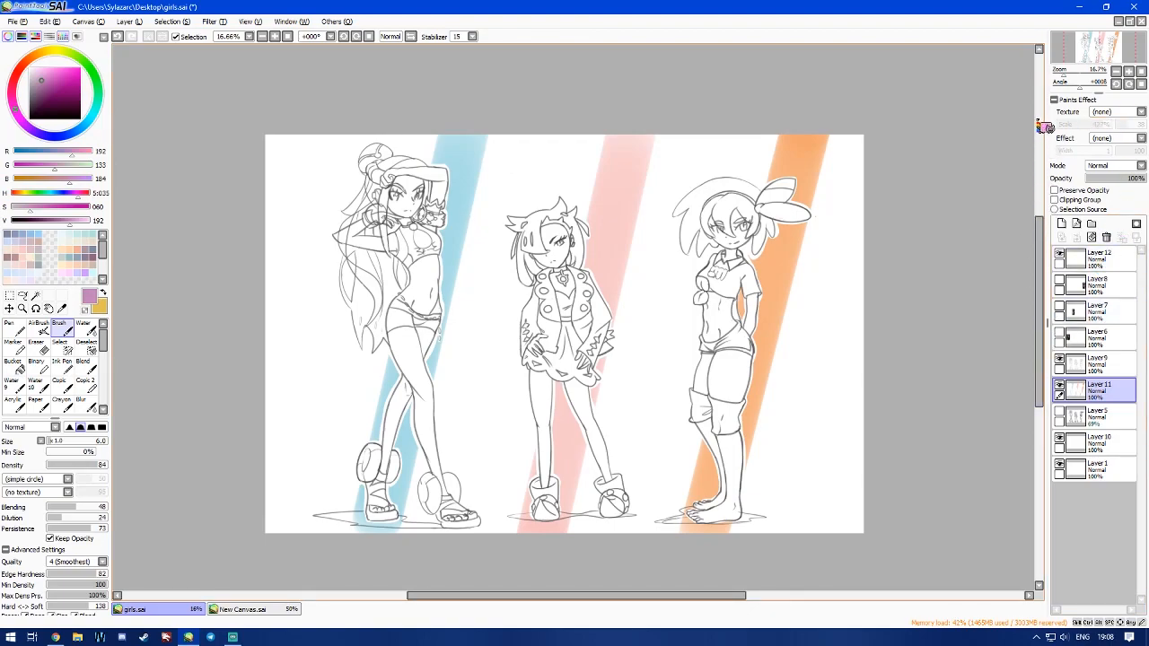
- Hide all command panels so that only the canvas remains, and show them again
click(291, 20)
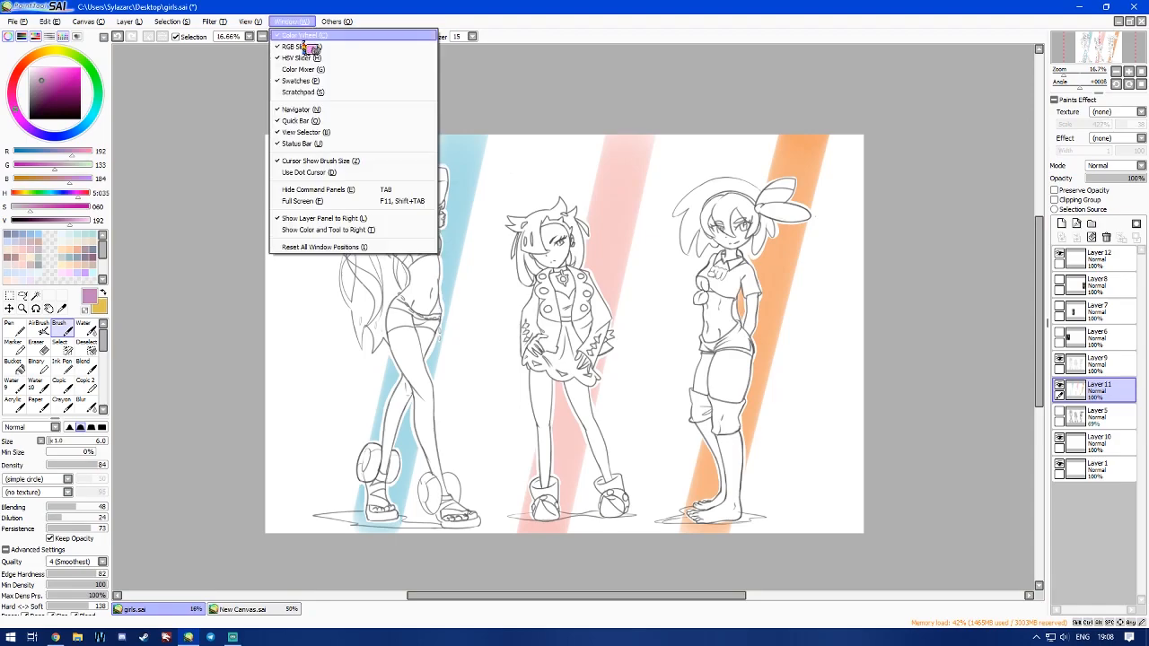
click(324, 189)
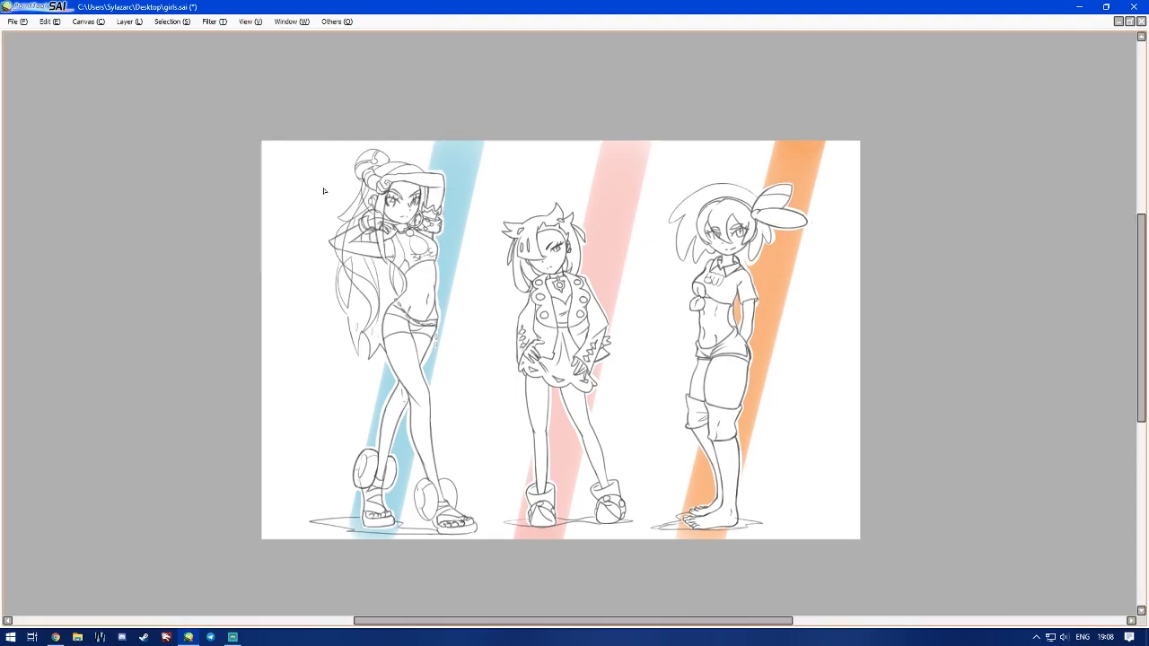
click(292, 21)
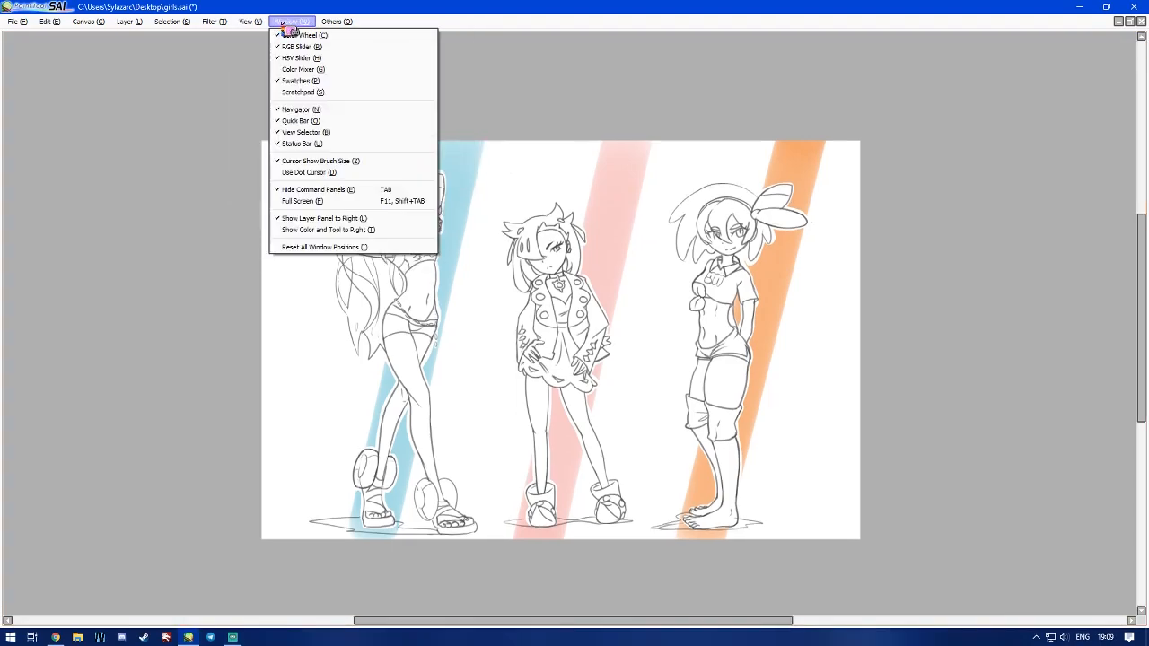
click(332, 194)
- Show the colour and tool panels on the right beside the layer panel, and restore their original side
click(292, 20)
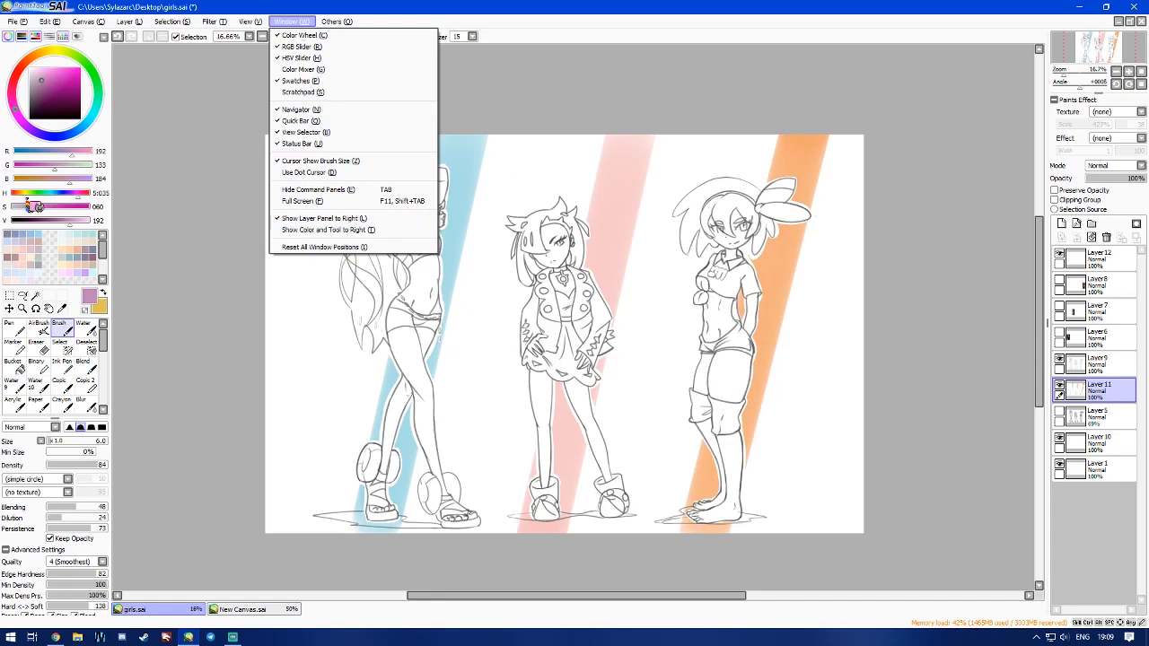
click(325, 230)
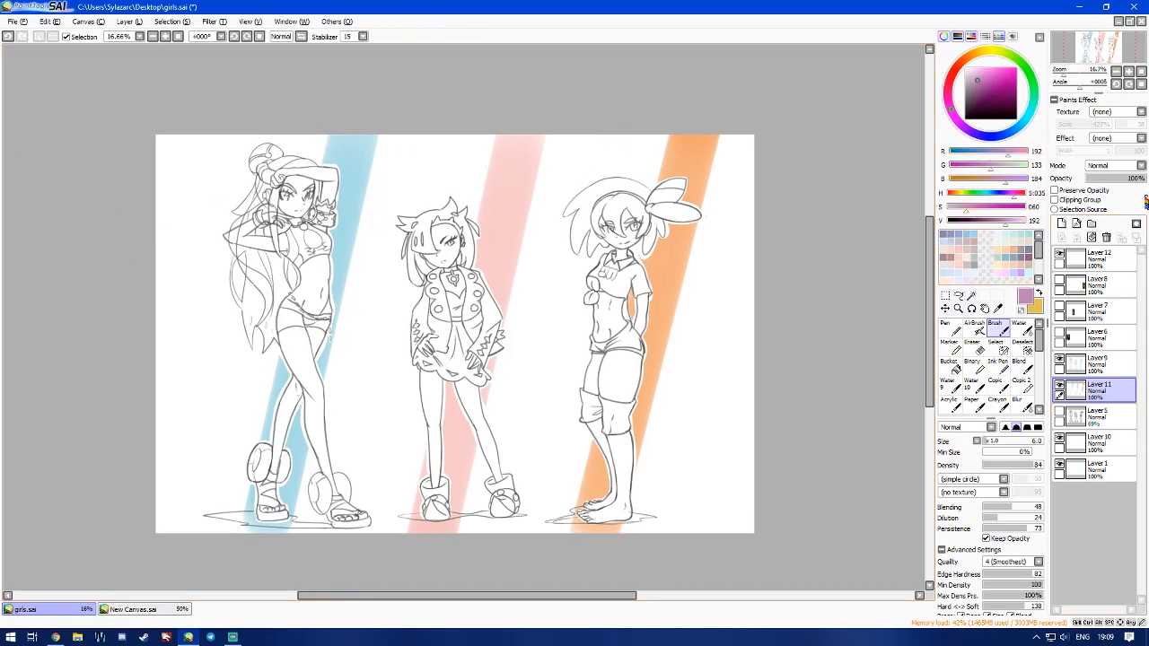
click(250, 21)
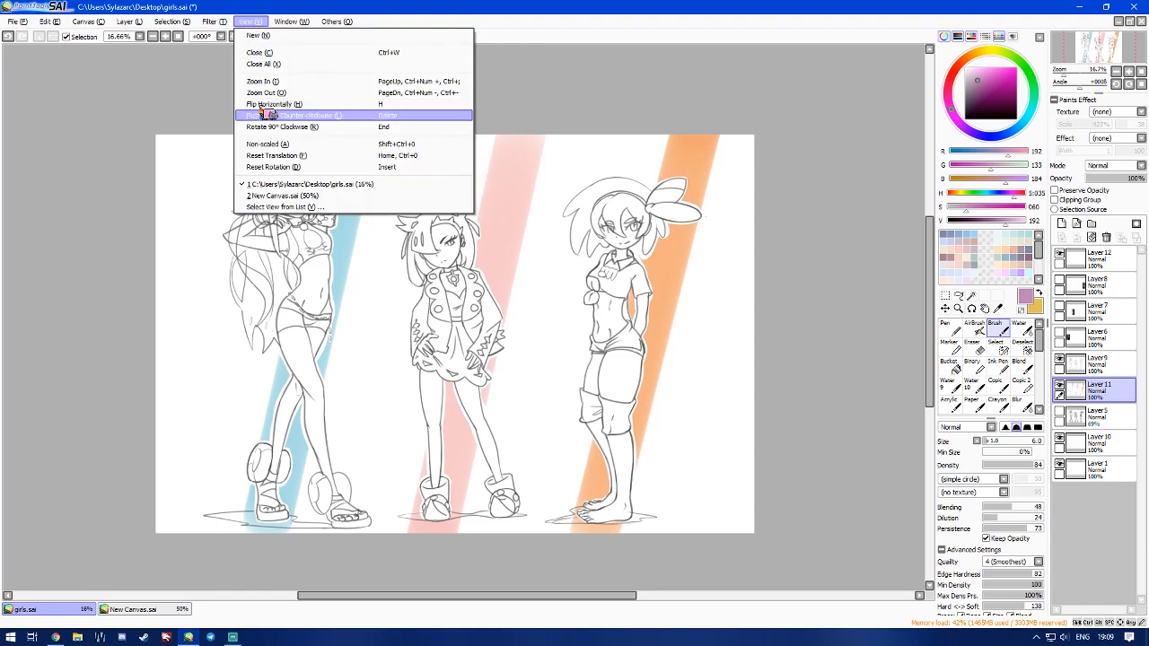
click(216, 22)
mouse_move(292, 21)
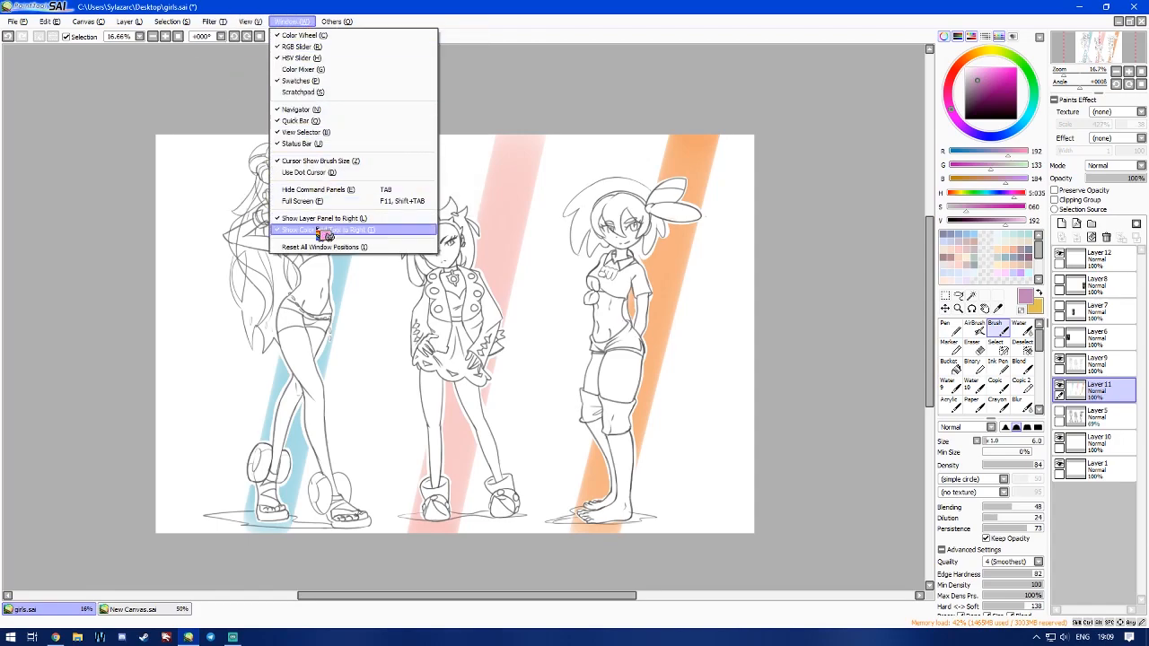
click(325, 229)
click(296, 22)
click(304, 22)
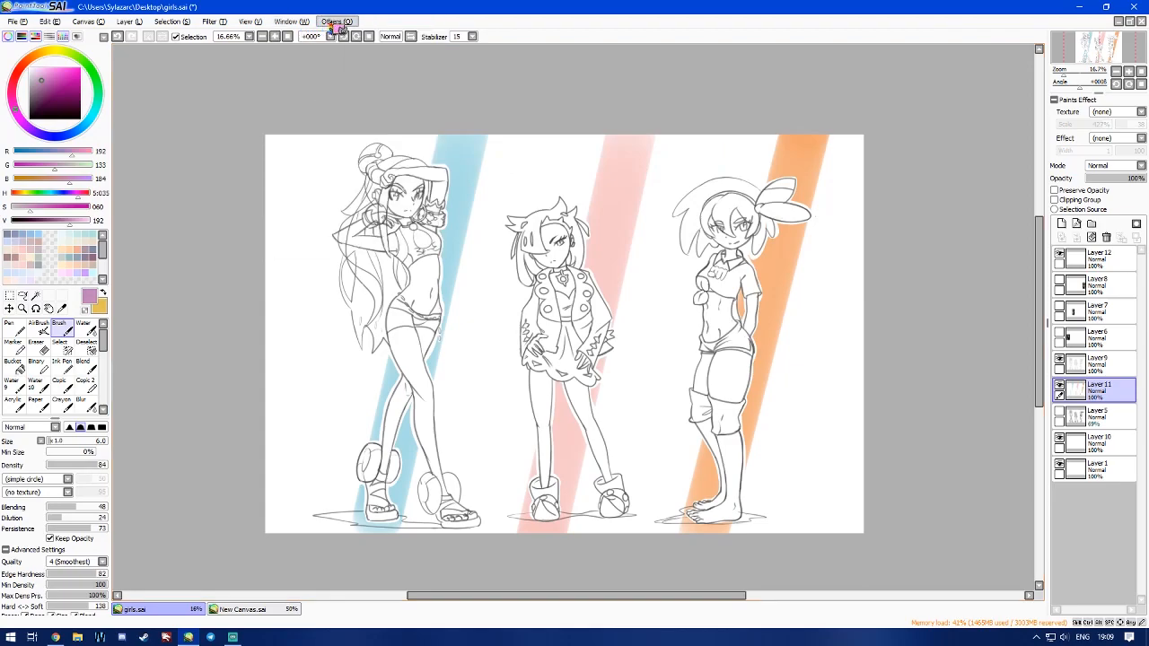
- Open the program options and look through the Tools, Digitizer Support and Workspace Usage settings
click(338, 23)
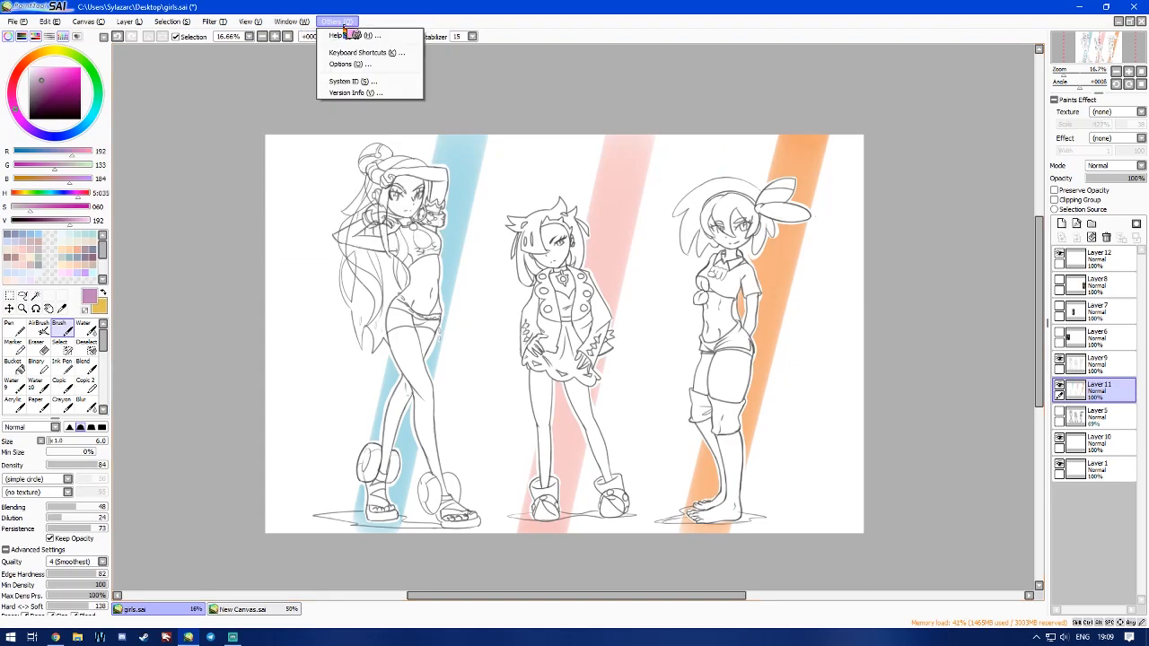
click(384, 68)
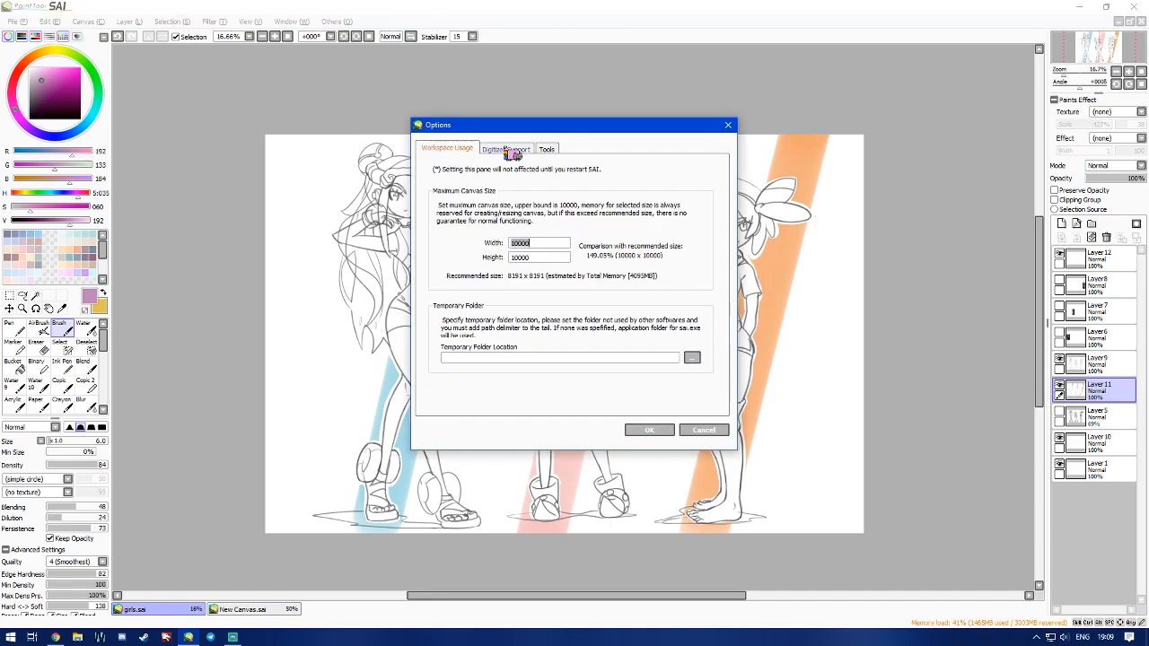
click(606, 147)
click(565, 147)
click(520, 147)
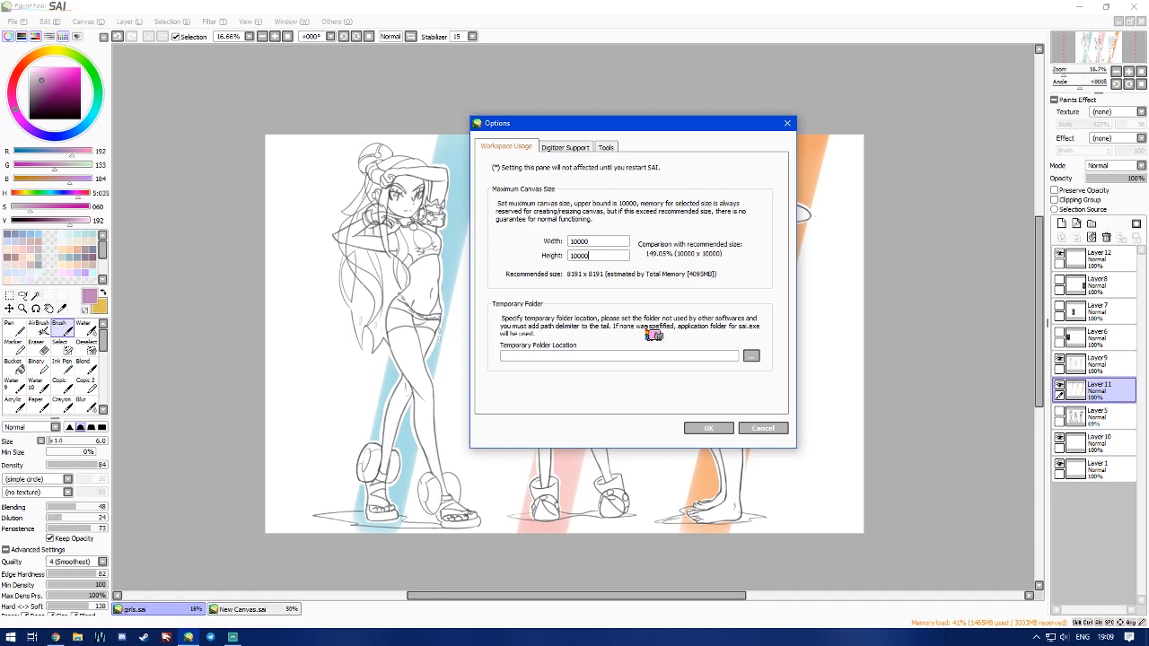
- Try the Mouse coordinate mode in the Digitizer Support options, switch back to Pen, and close the options without saving
click(563, 149)
click(605, 148)
click(564, 148)
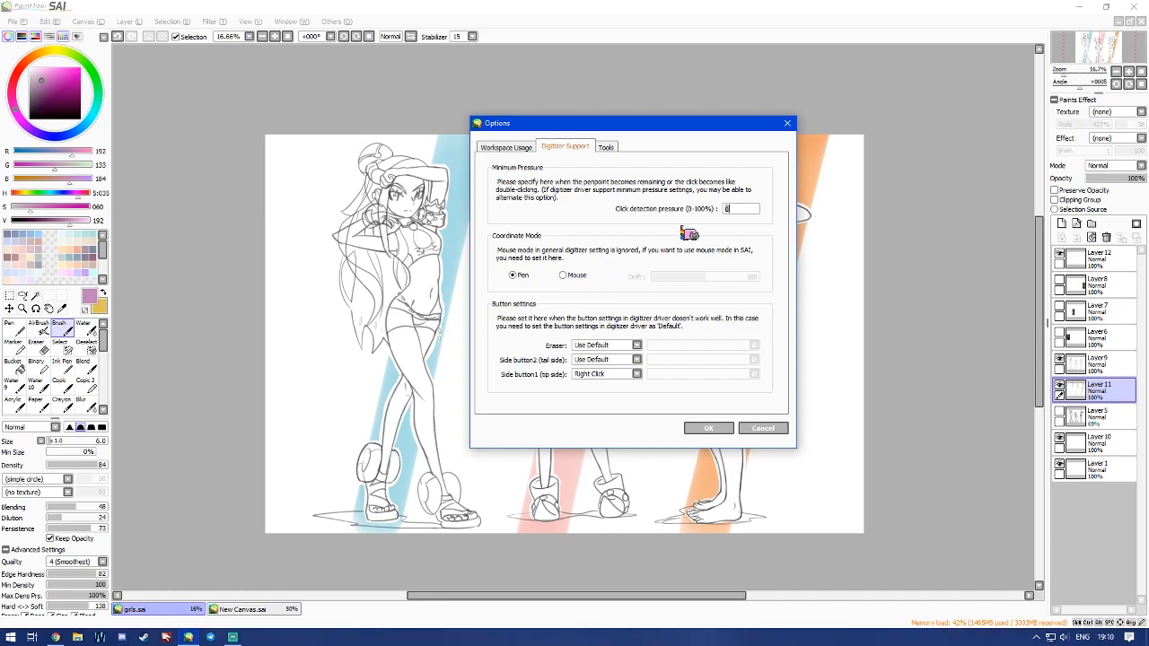
click(563, 275)
click(512, 275)
click(563, 276)
click(516, 275)
click(564, 275)
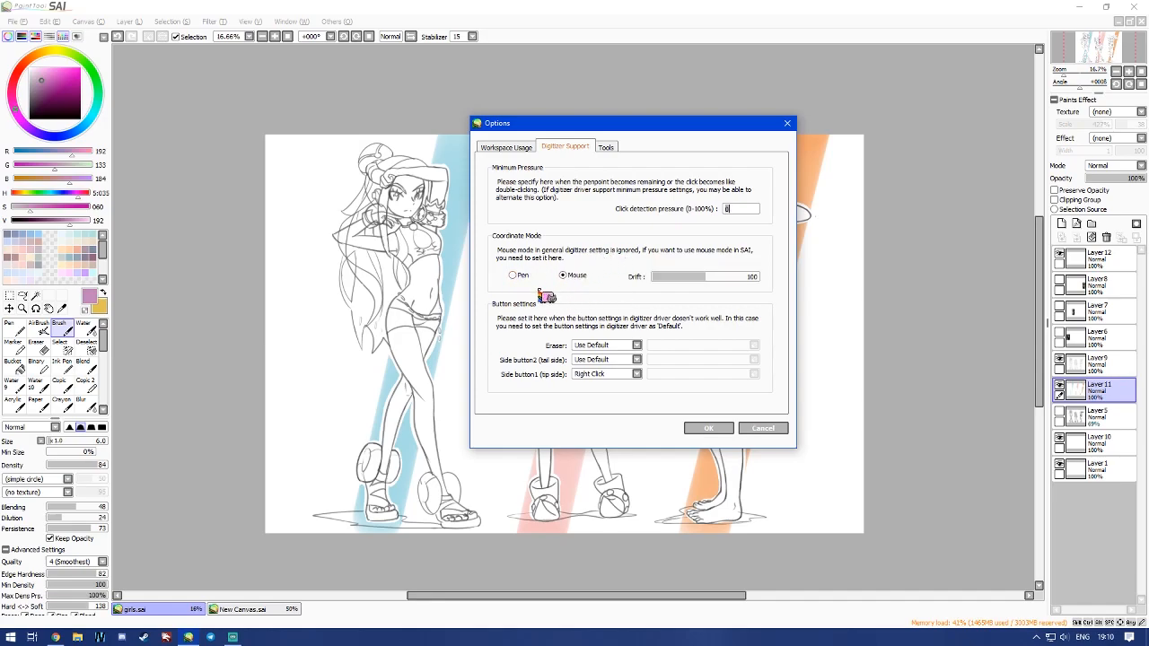
click(512, 276)
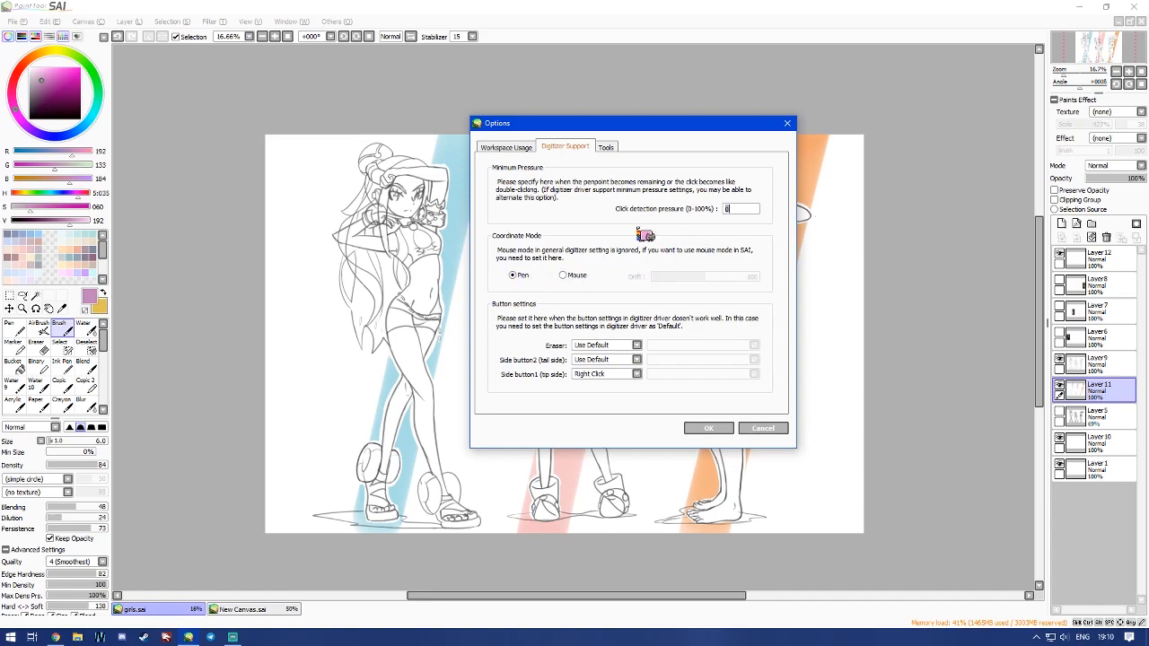
click(564, 274)
click(518, 275)
click(506, 147)
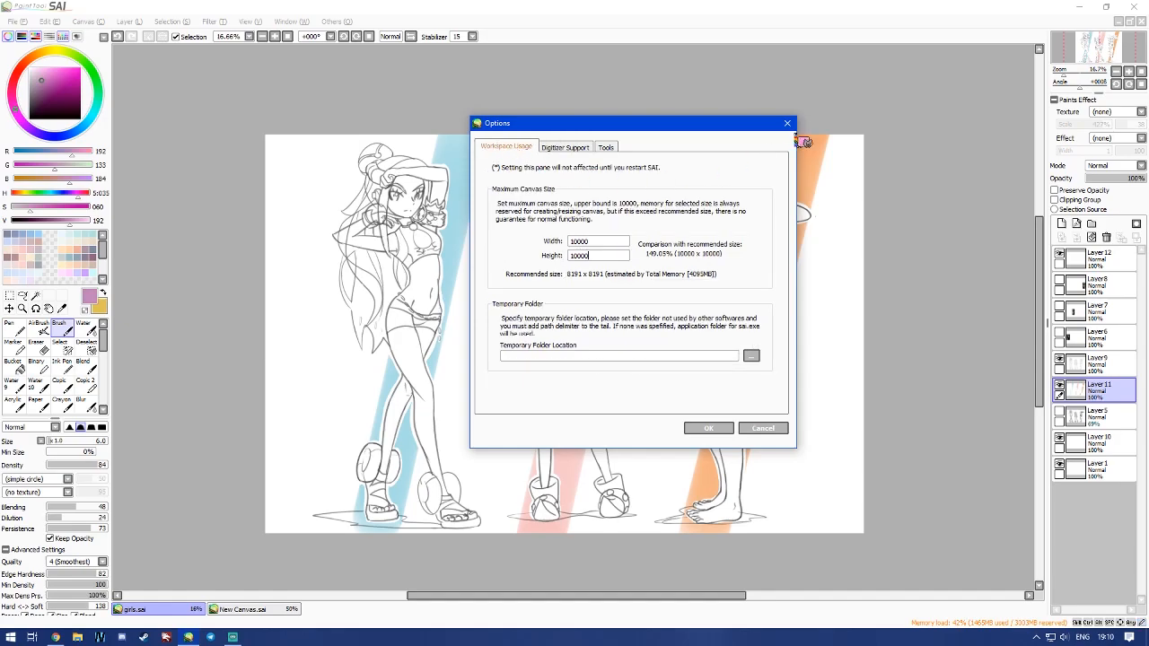
click(787, 123)
- Open the keyboard shortcut preferences and examine the commands assigned to the 7, B, C, D and E keys
click(336, 21)
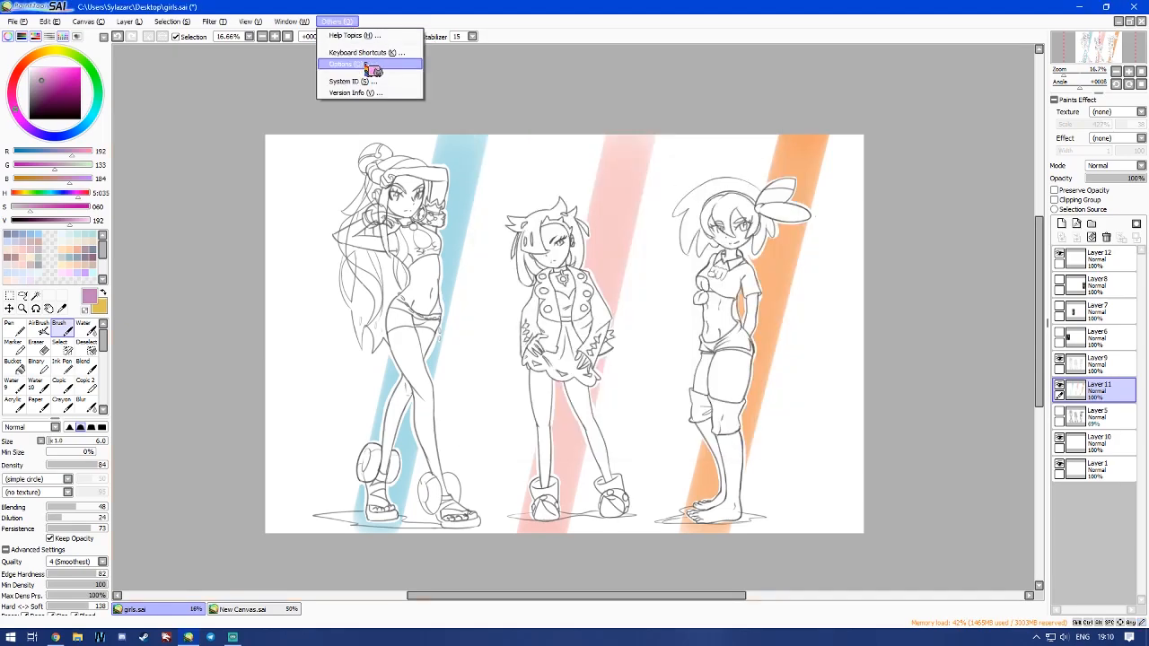
click(364, 52)
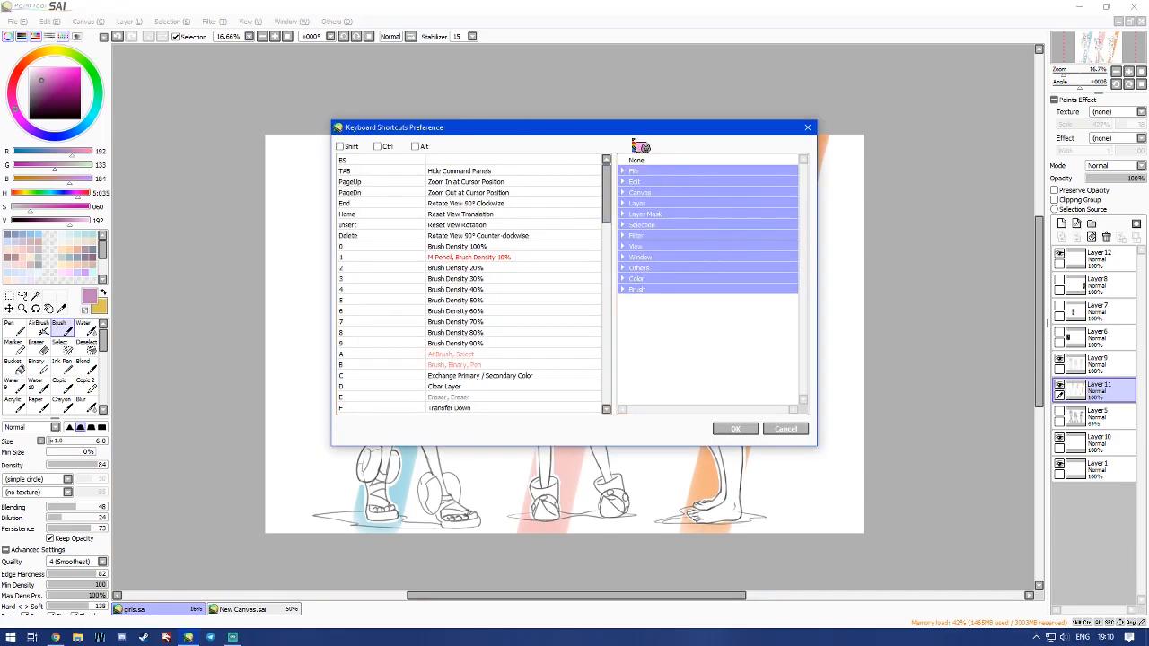
drag(639, 134, 778, 128)
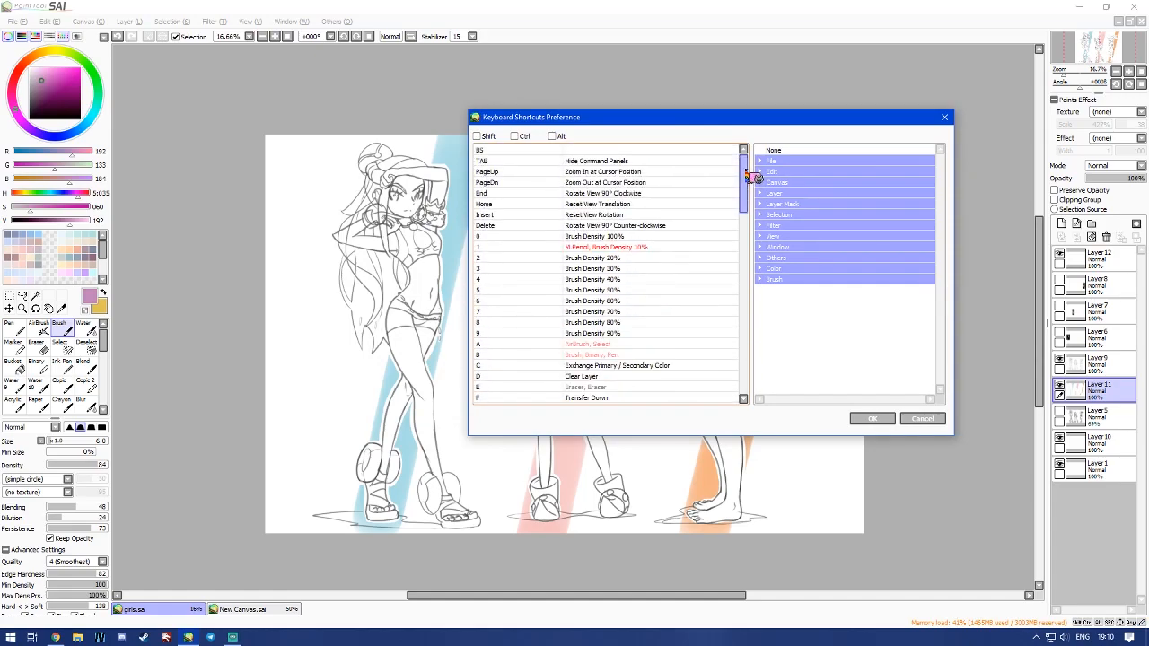
click(626, 303)
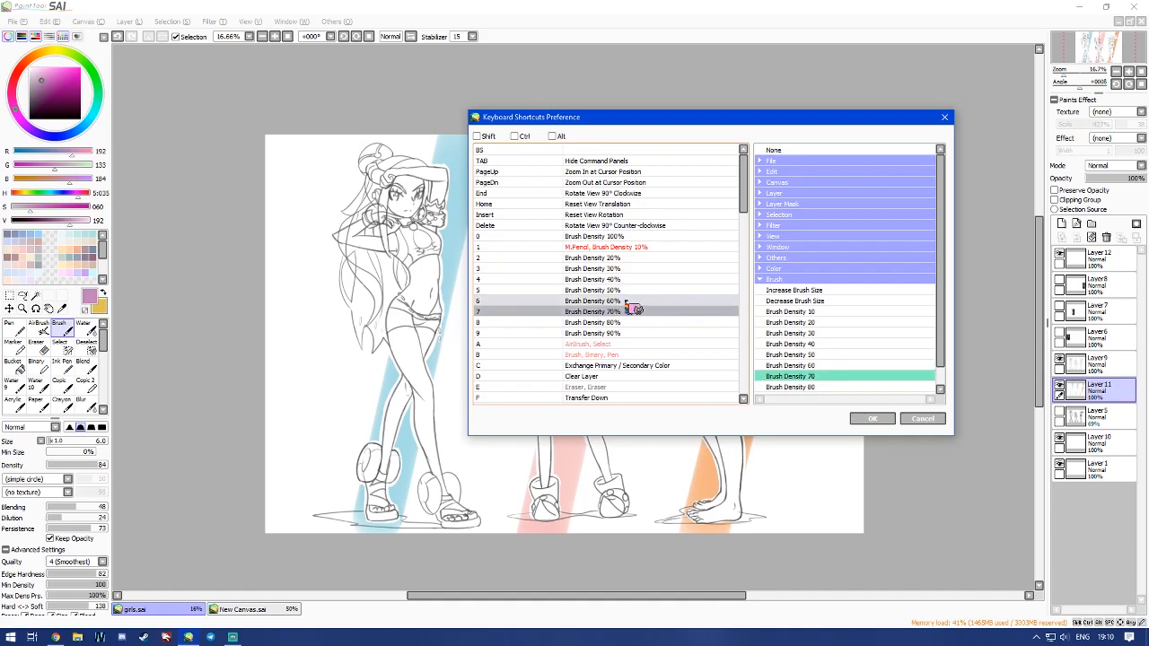
scroll(638, 319, down, 1)
click(599, 333)
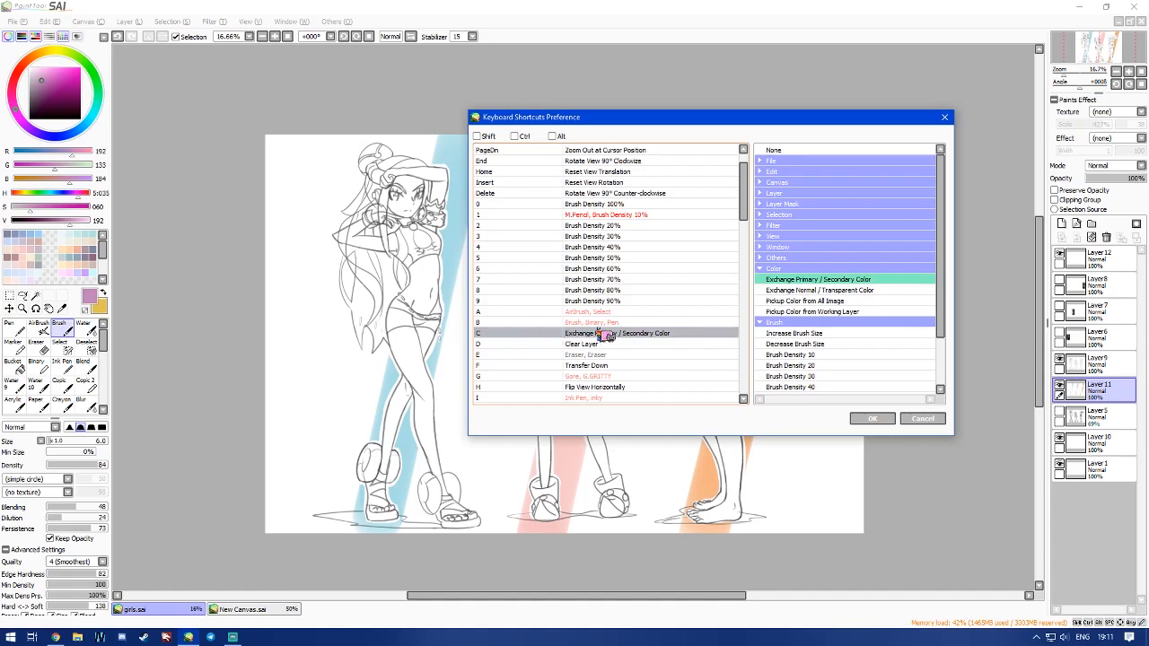
click(585, 323)
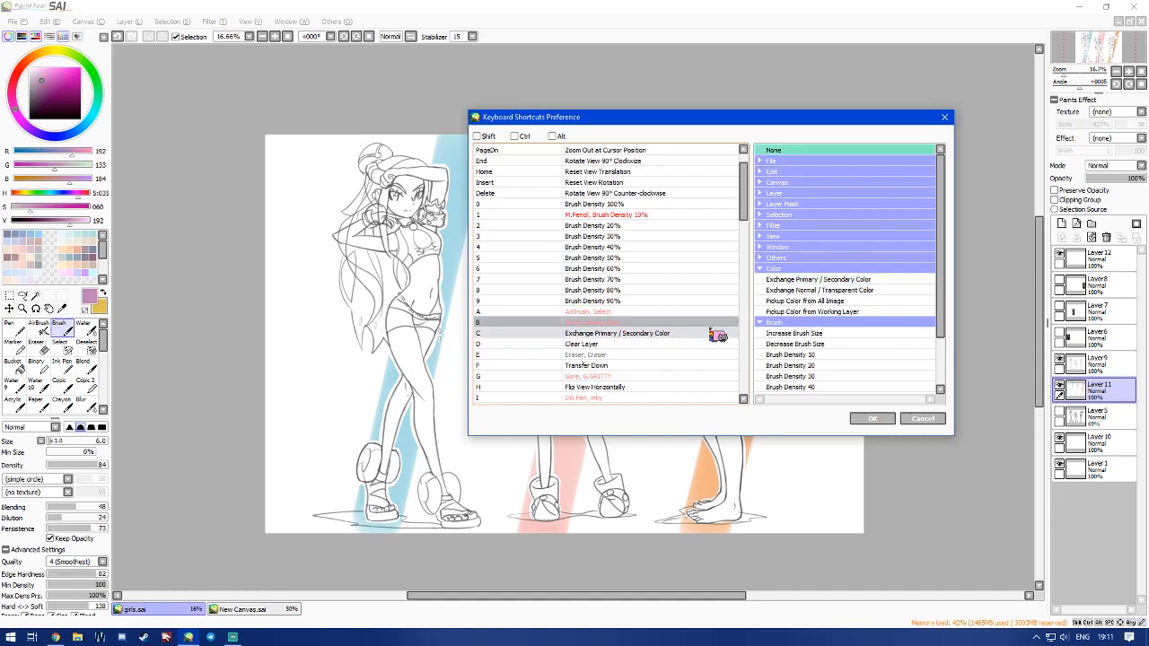
click(628, 336)
scroll(664, 287, down, 1)
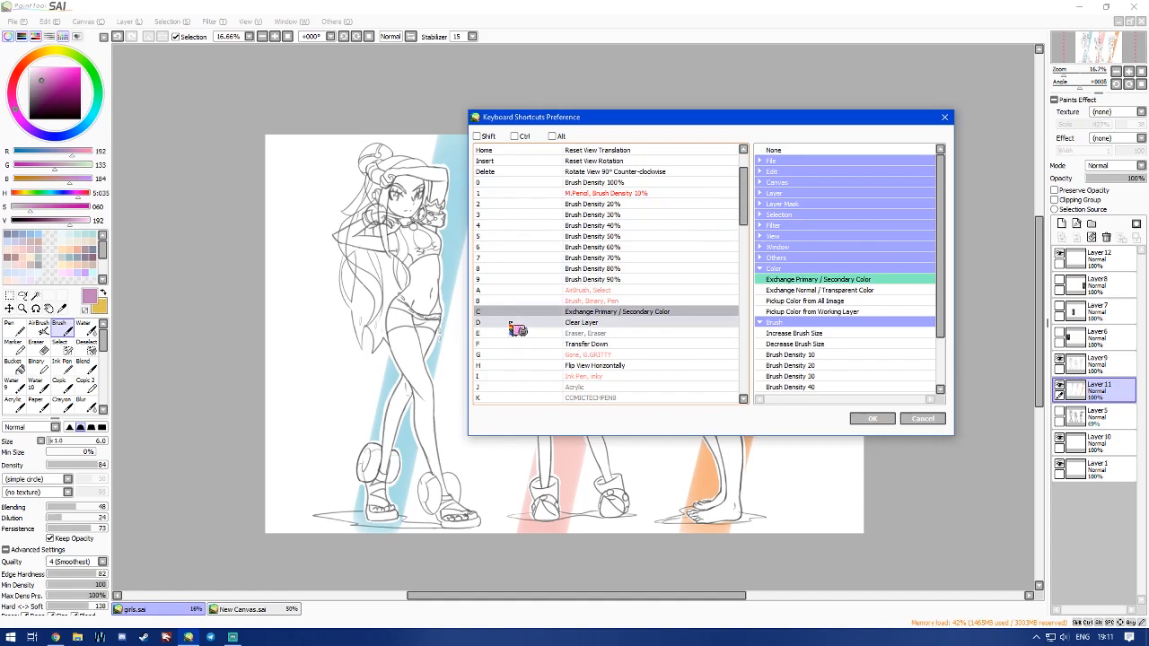
click(592, 323)
click(556, 335)
click(574, 323)
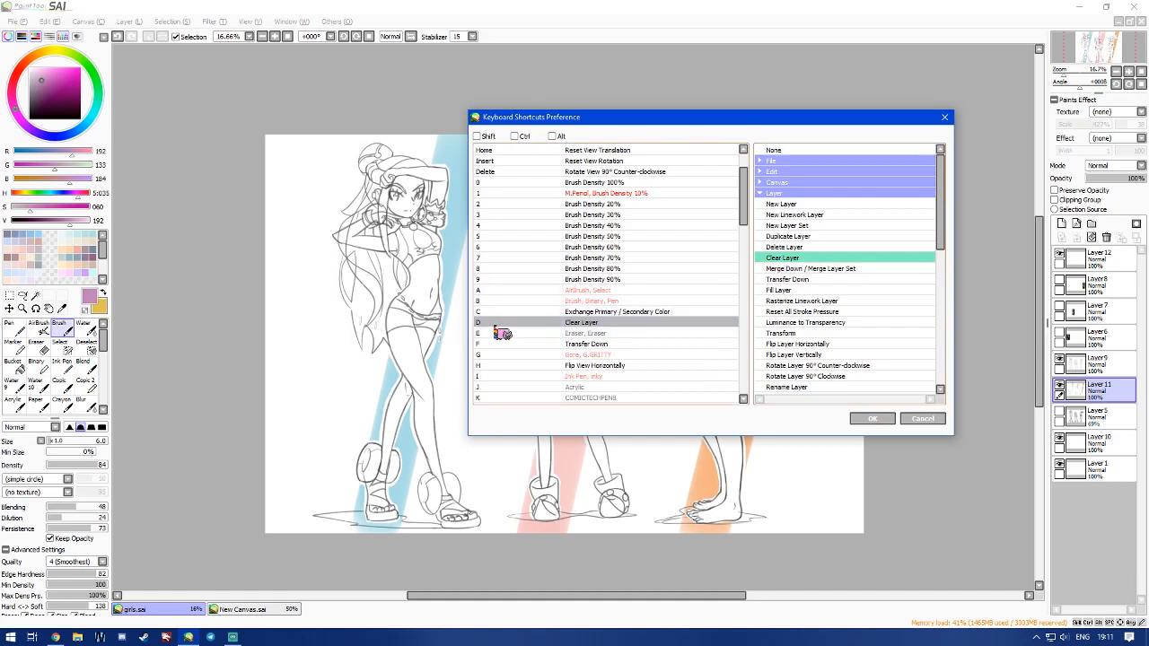
- Try assigning Delete Layer, Clear Layer and Open to the D key, and discard the shortcut changes
click(805, 249)
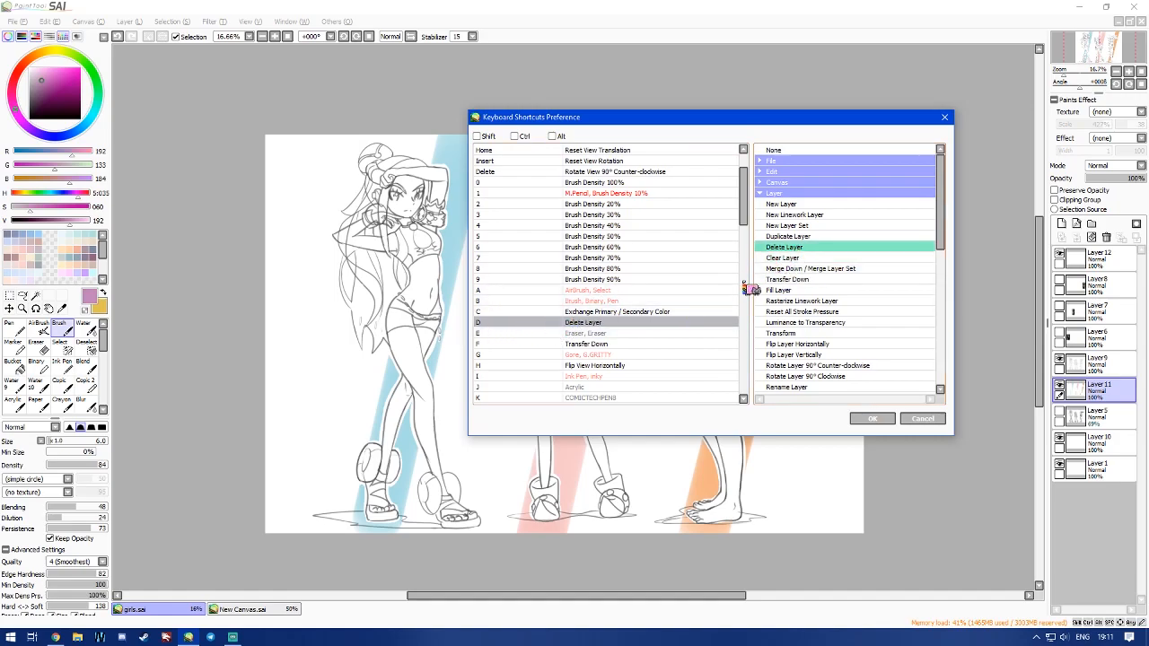
click(803, 259)
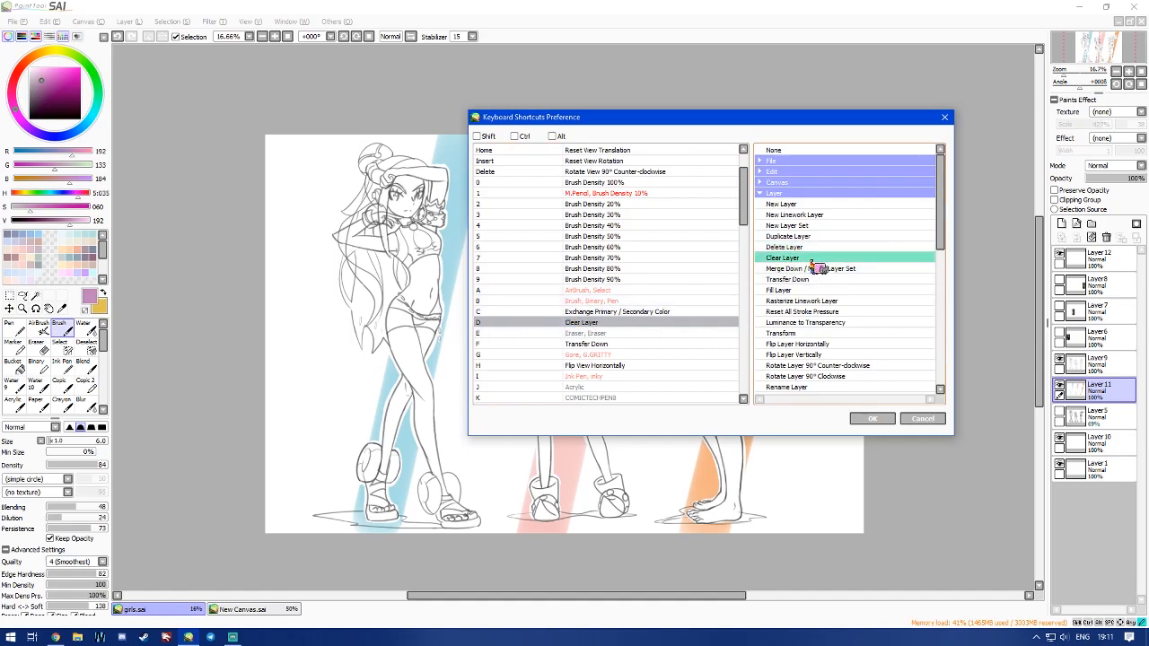
click(765, 191)
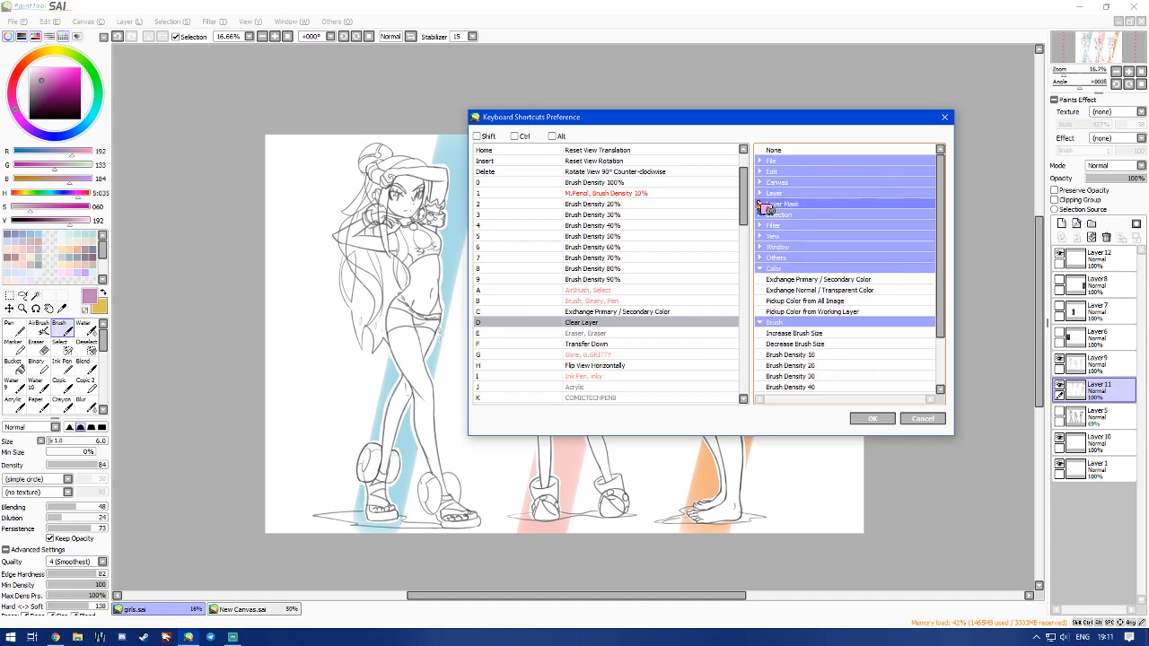
click(770, 162)
click(789, 182)
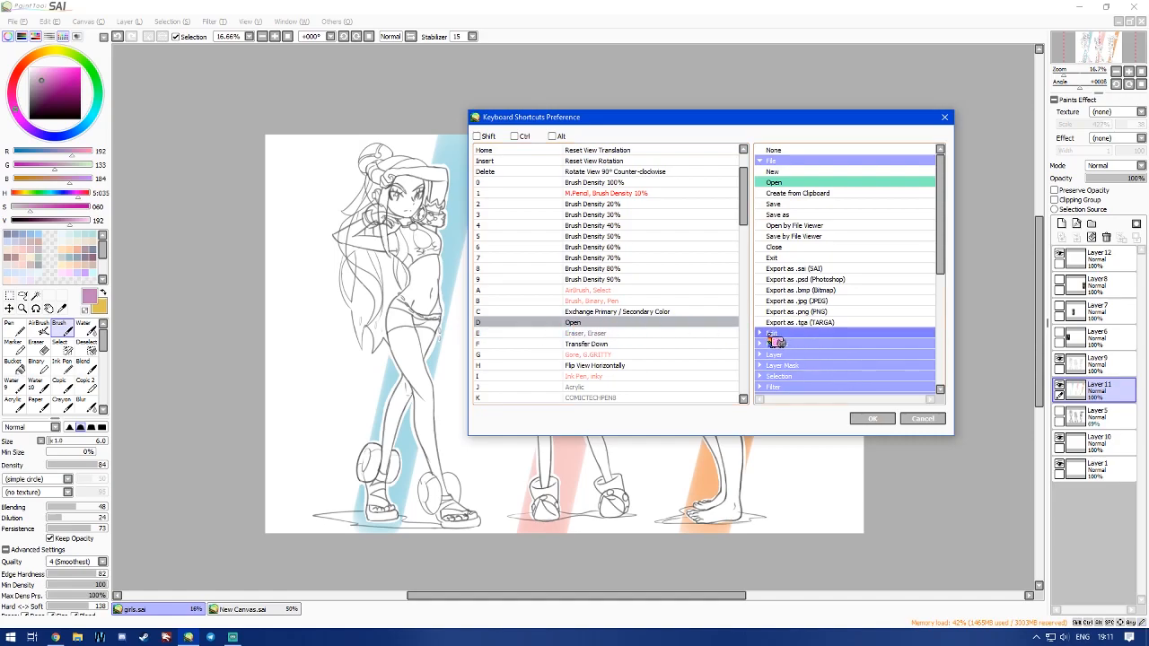
drag(951, 271, 948, 349)
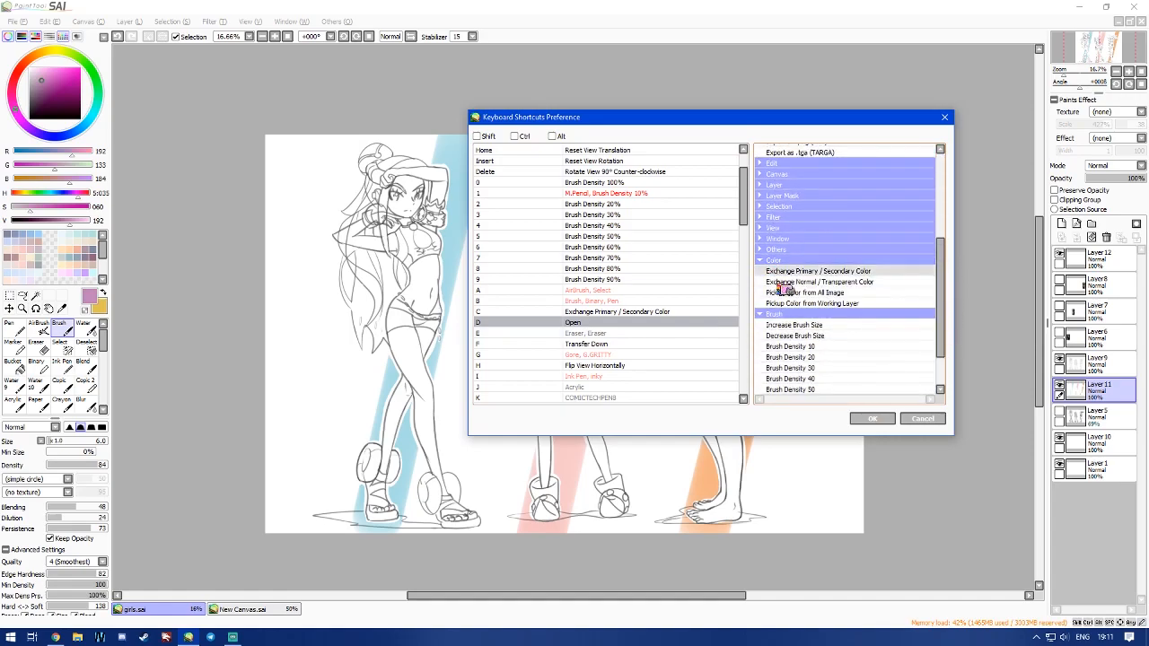
click(928, 419)
click(339, 22)
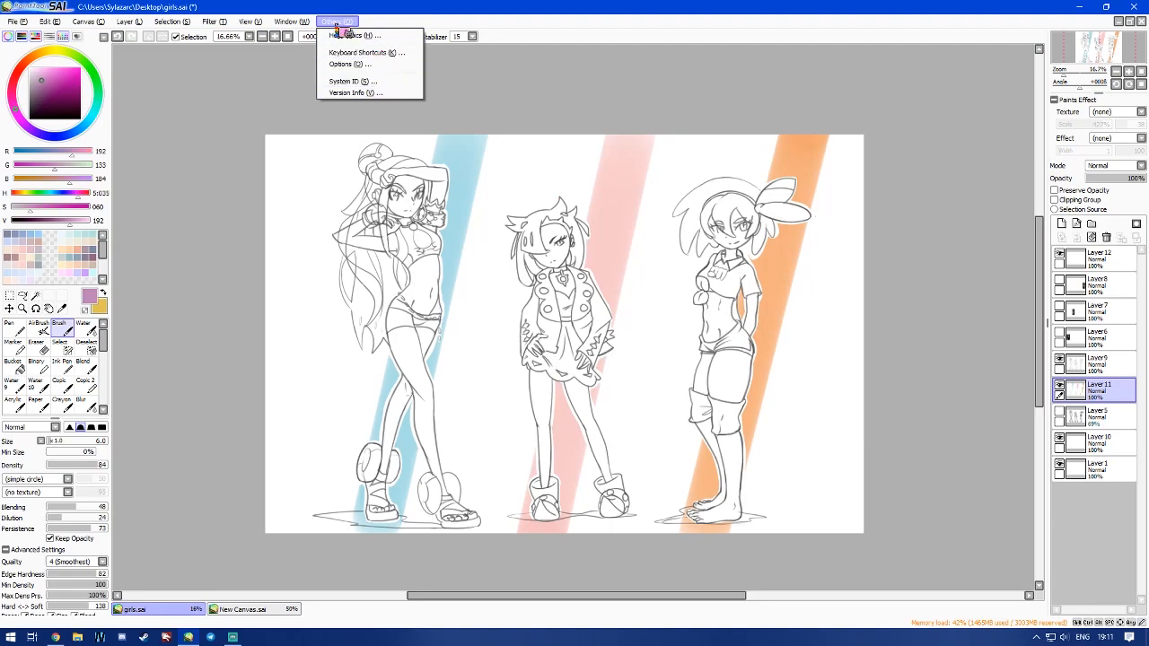
click(341, 24)
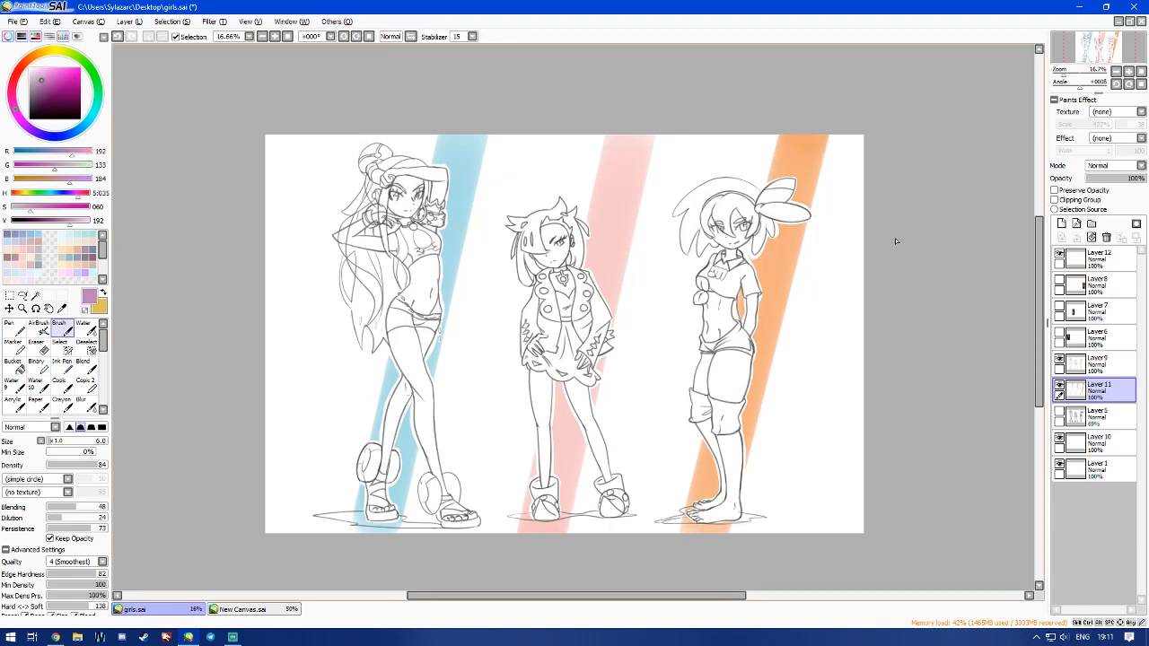
- Add a linework layer above Layer 12 and compare its tool set with that of the normal layer
click(1069, 258)
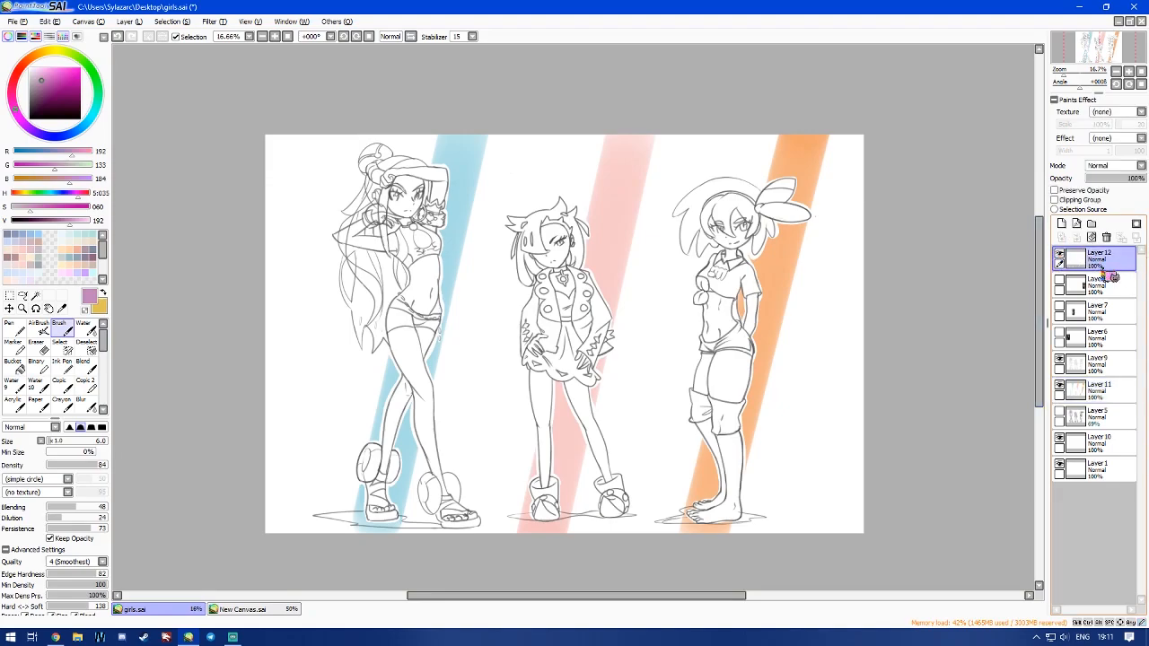
click(1076, 223)
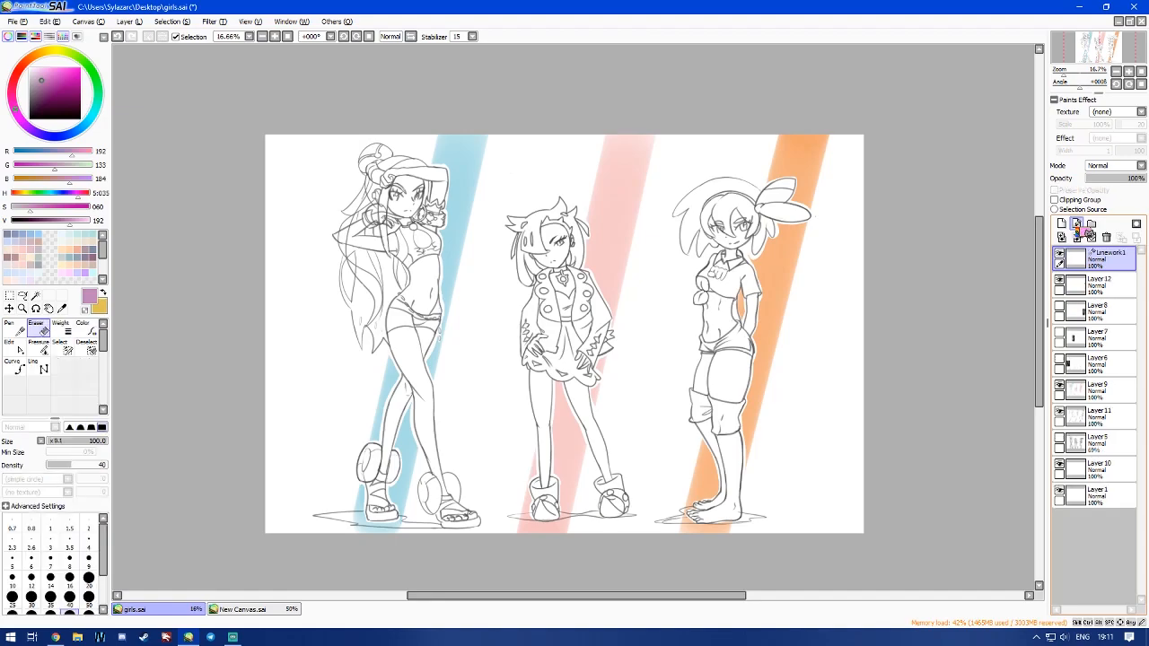
click(1095, 285)
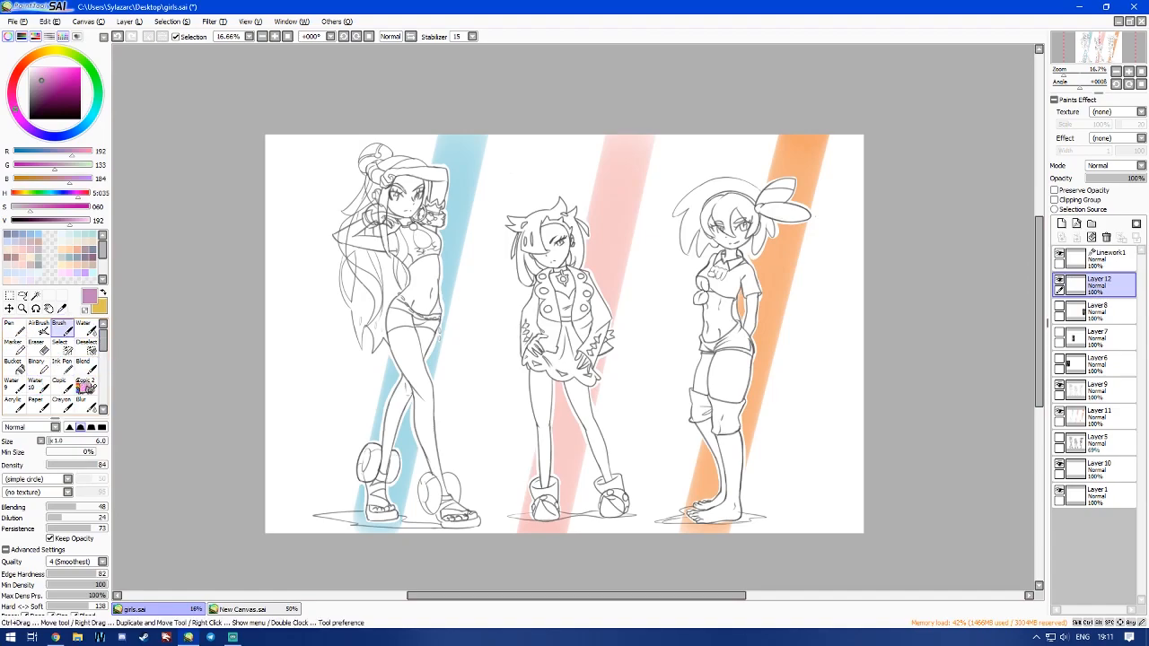
click(1113, 267)
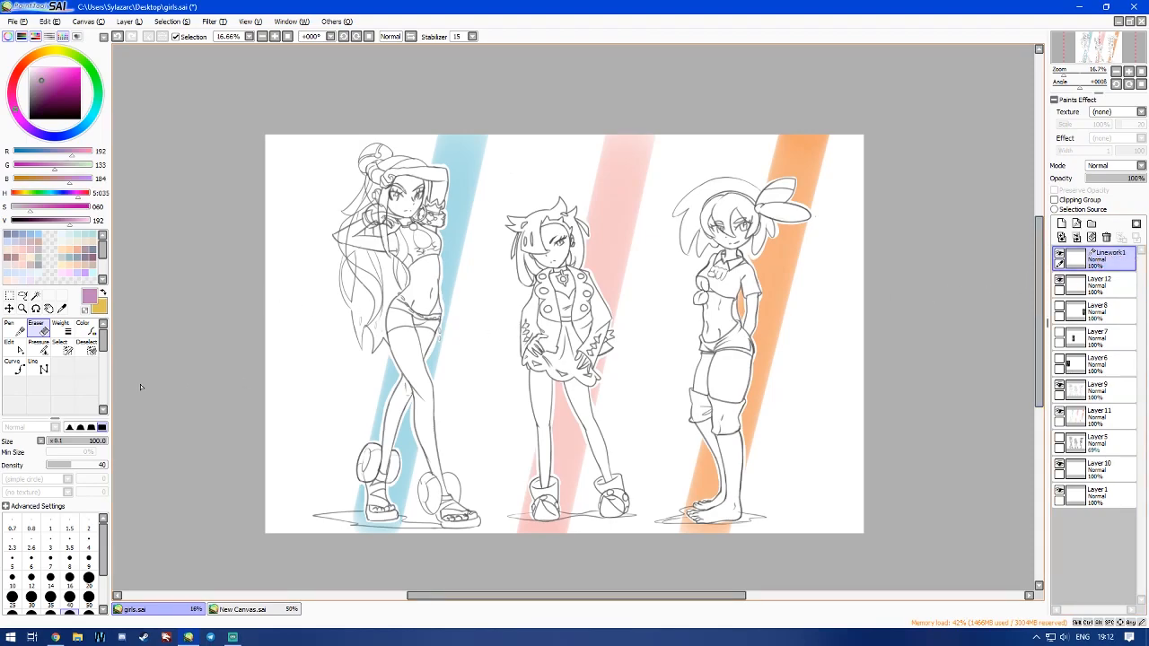
- Hide Layers 9 and 11, and draw a black wavy stroke ending in a spiral with the linework Pen at size 30
click(20, 329)
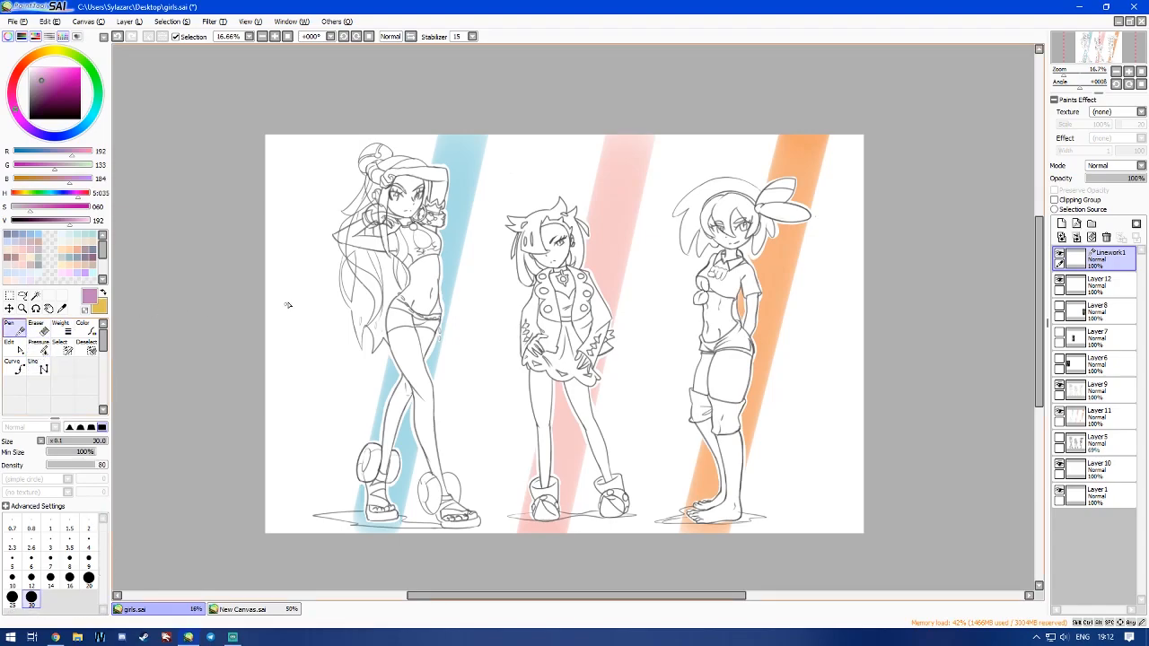
click(30, 118)
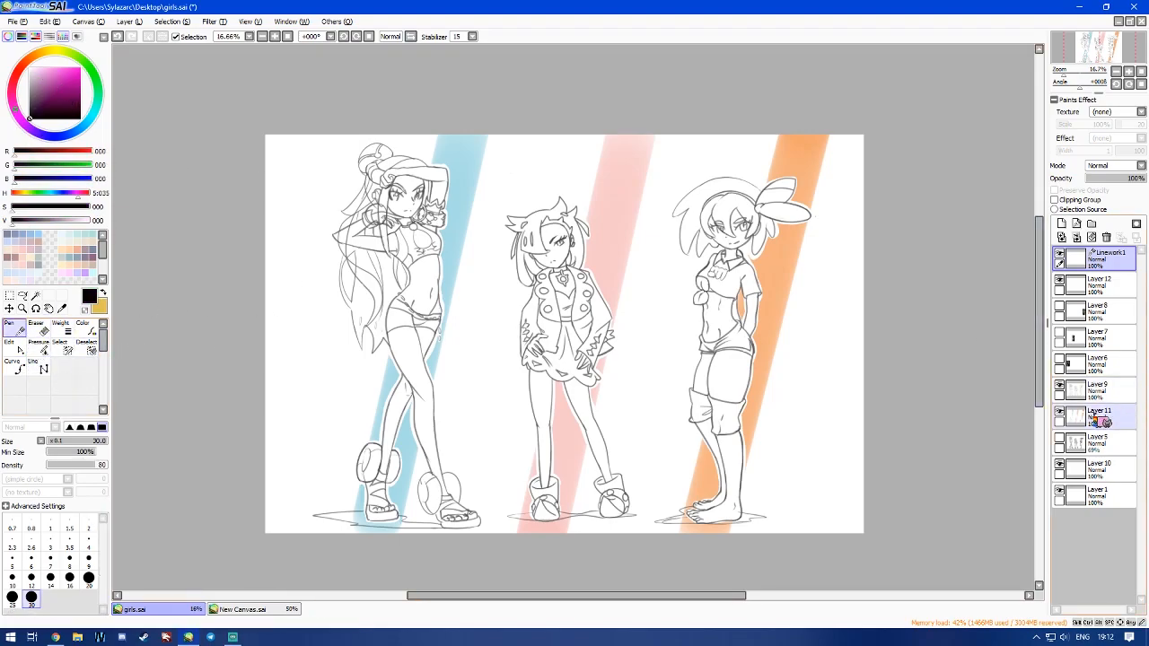
drag(1062, 440, 1060, 388)
mouse_move(396, 263)
mouse_down()
mouse_move(440, 322)
mouse_move(509, 334)
mouse_move(658, 253)
mouse_move(729, 328)
mouse_move(625, 381)
mouse_move(652, 336)
mouse_up()
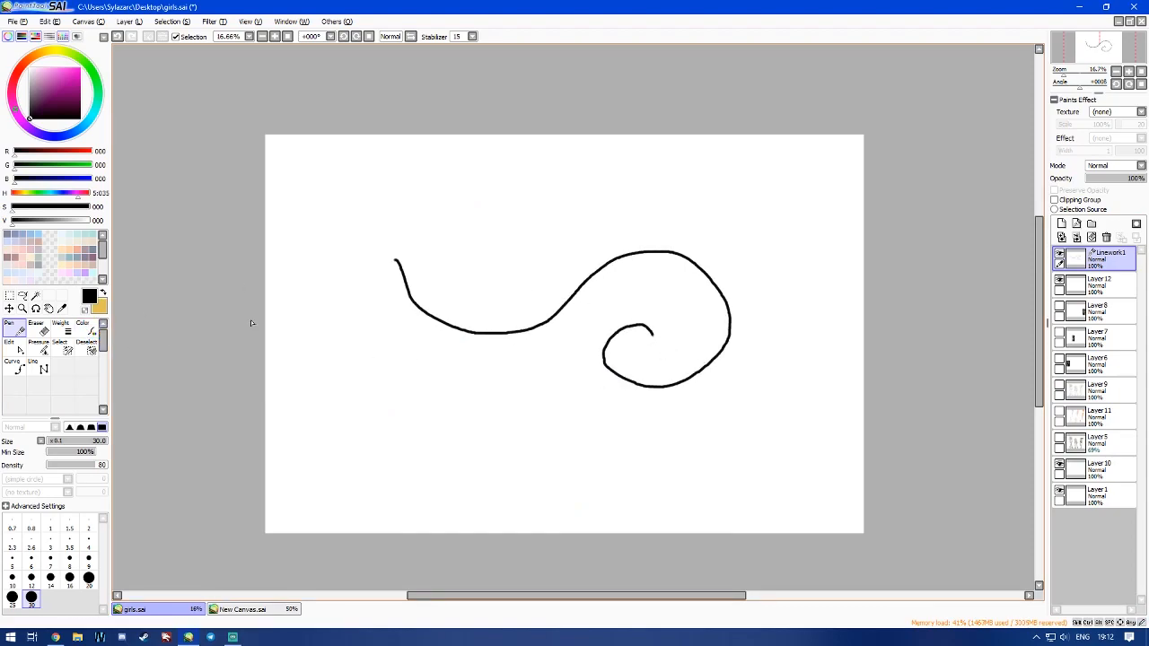
- Pull points of the linework stroke outward with the Edit tool's Translate CP mode, forming several sharp spikes along its middle
click(19, 350)
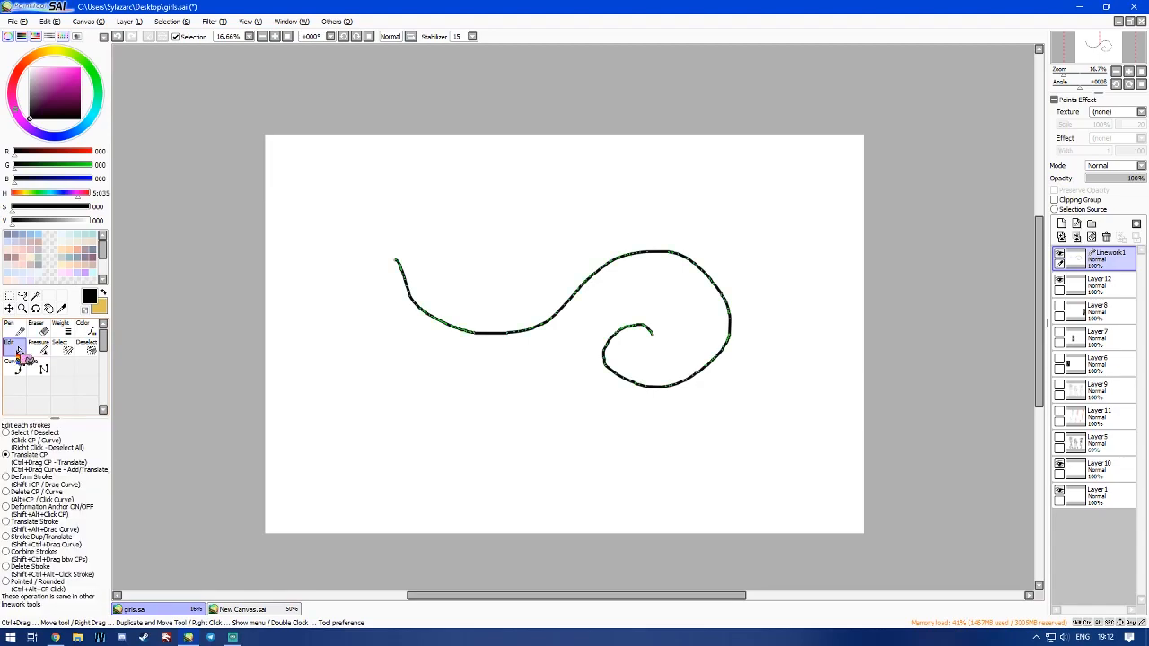
drag(446, 369, 422, 380)
drag(471, 333, 555, 371)
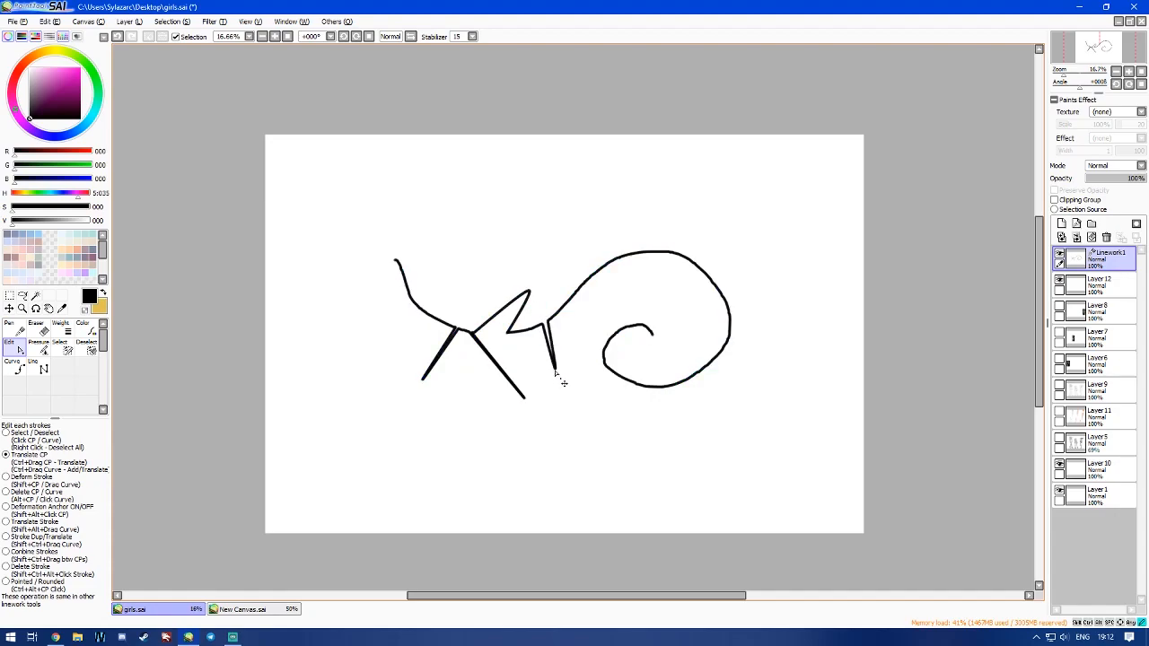
mouse_move(557, 318)
ctrl+mouse_down()
mouse_move(619, 321)
mouse_move(560, 248)
ctrl+mouse_up()
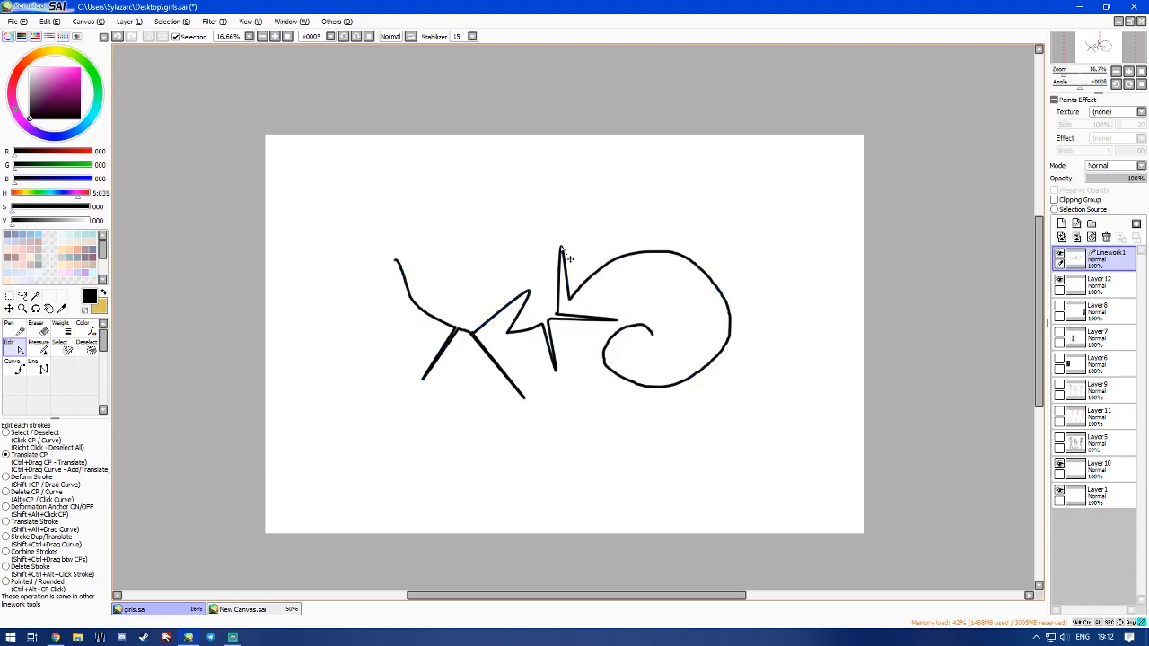
drag(560, 249, 553, 255)
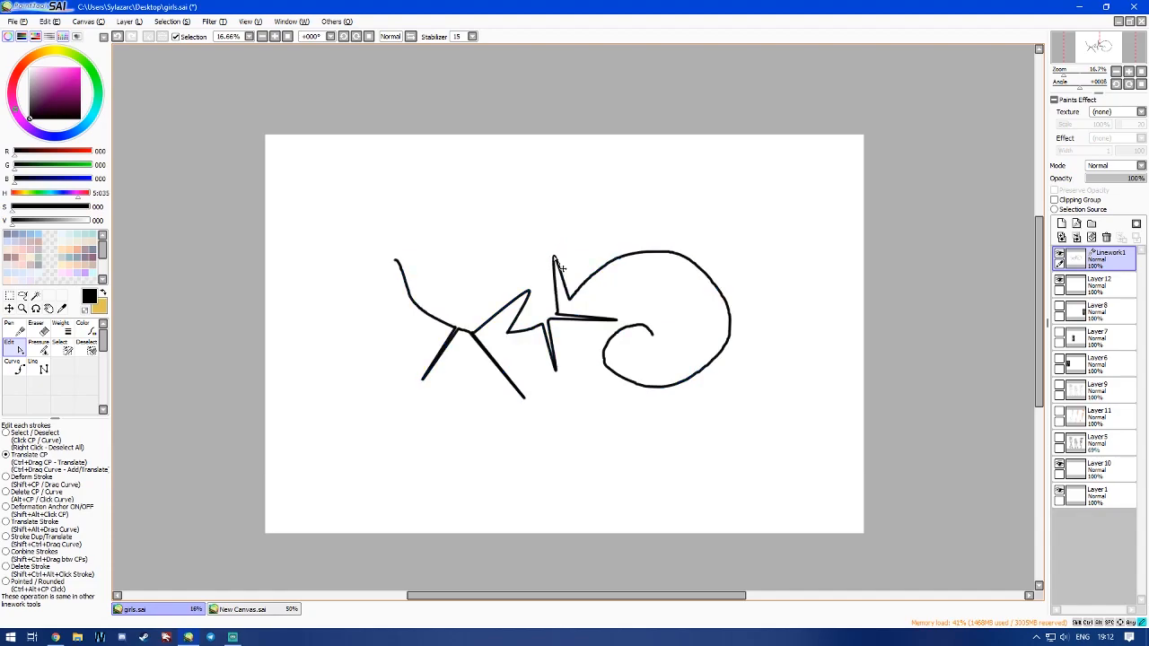
ctrl+drag(579, 293, 631, 293)
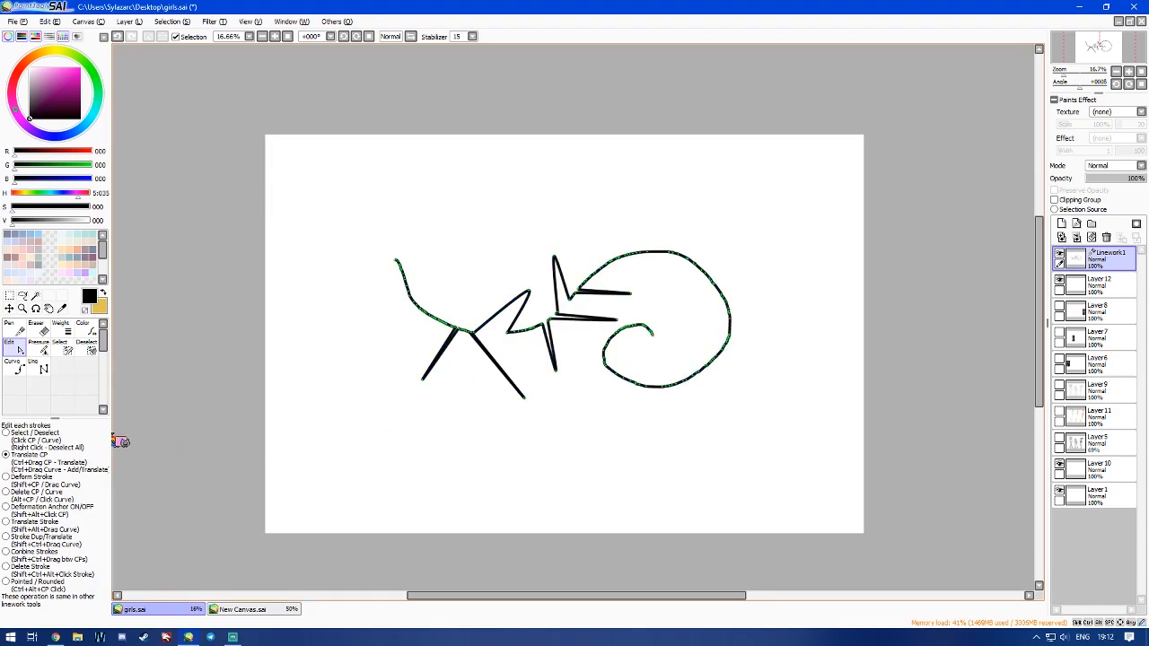
- Use the Edit tool's Pointed / Rounded mode on the spike tips of the thick linework stroke
click(18, 586)
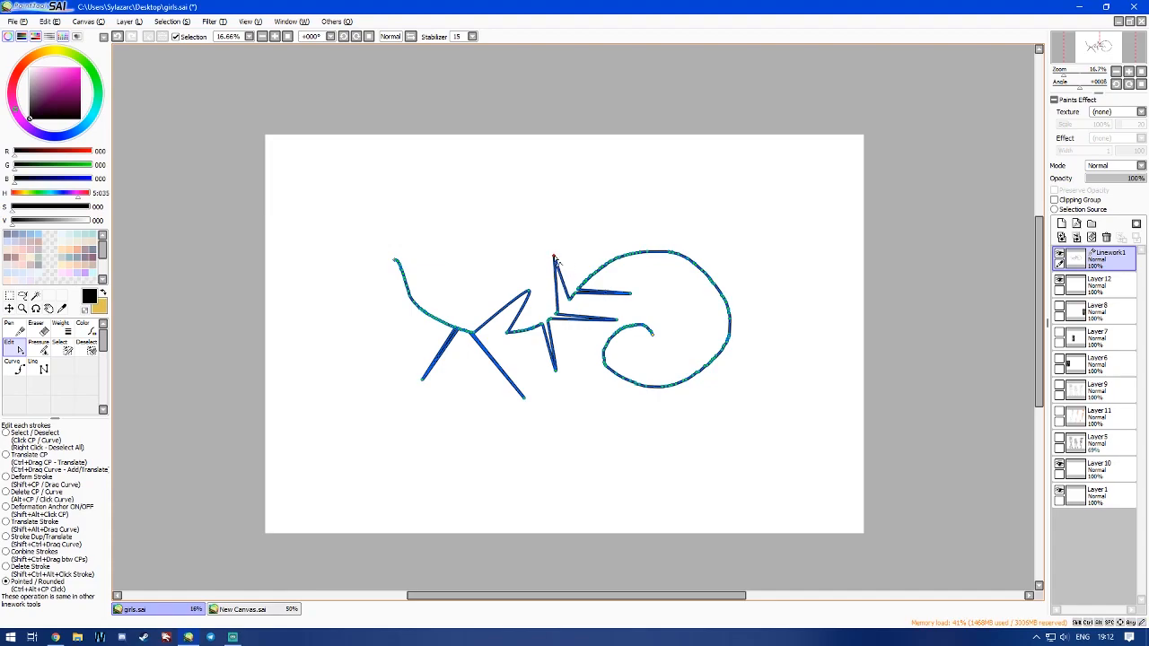
right_click(529, 288)
right_click(537, 293)
click(530, 290)
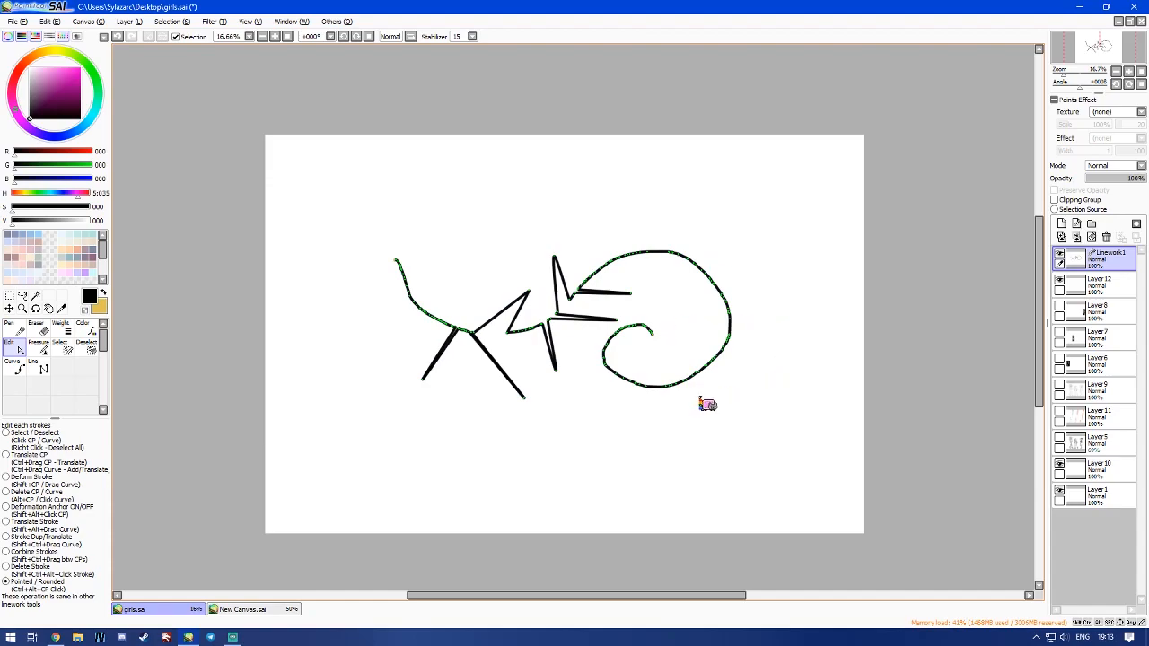
click(530, 328)
scroll(538, 338, up, 1)
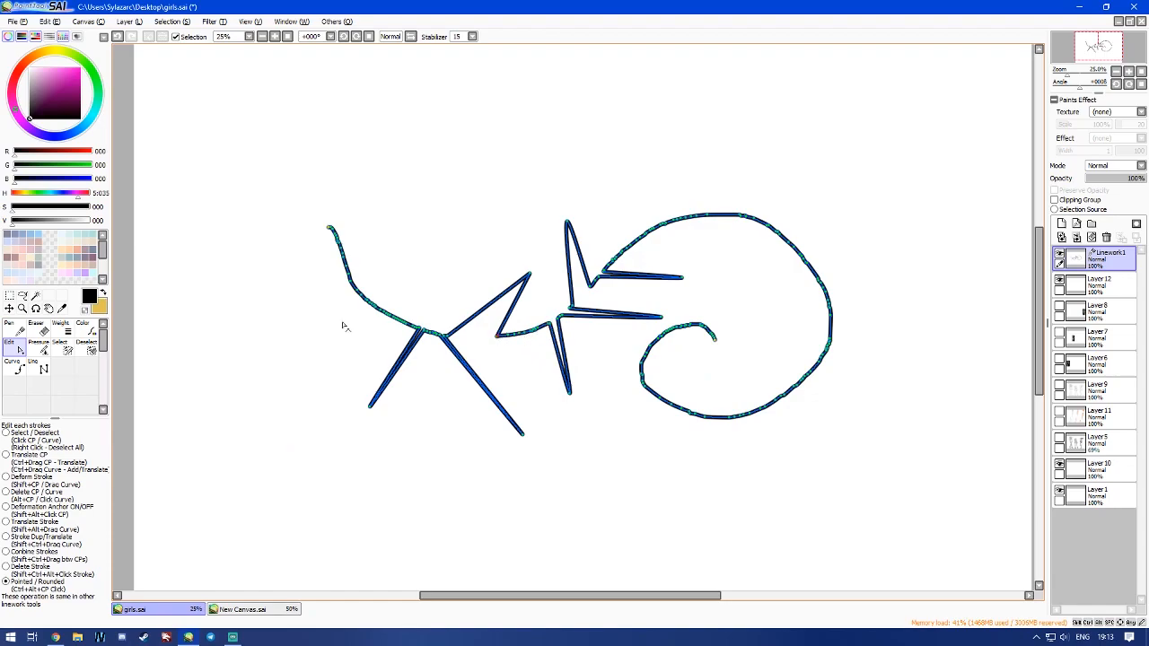
- Draw a thin black wavy curve ending in a spiral above the thick stroke, using the linework Curve tool at size 6
click(15, 332)
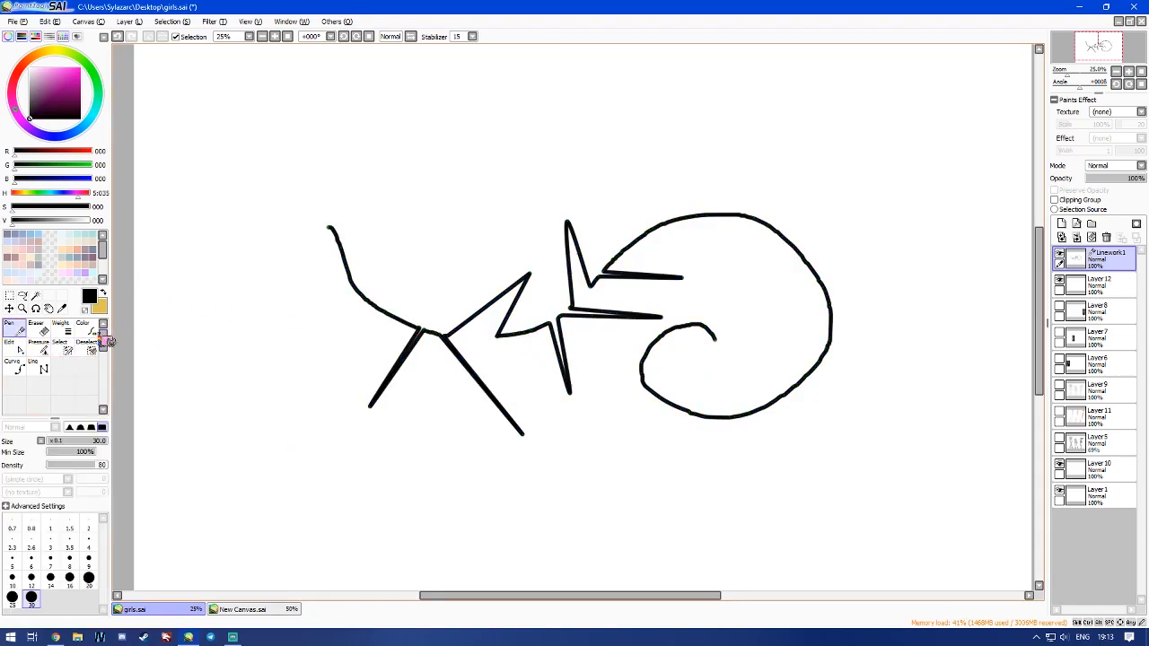
click(16, 345)
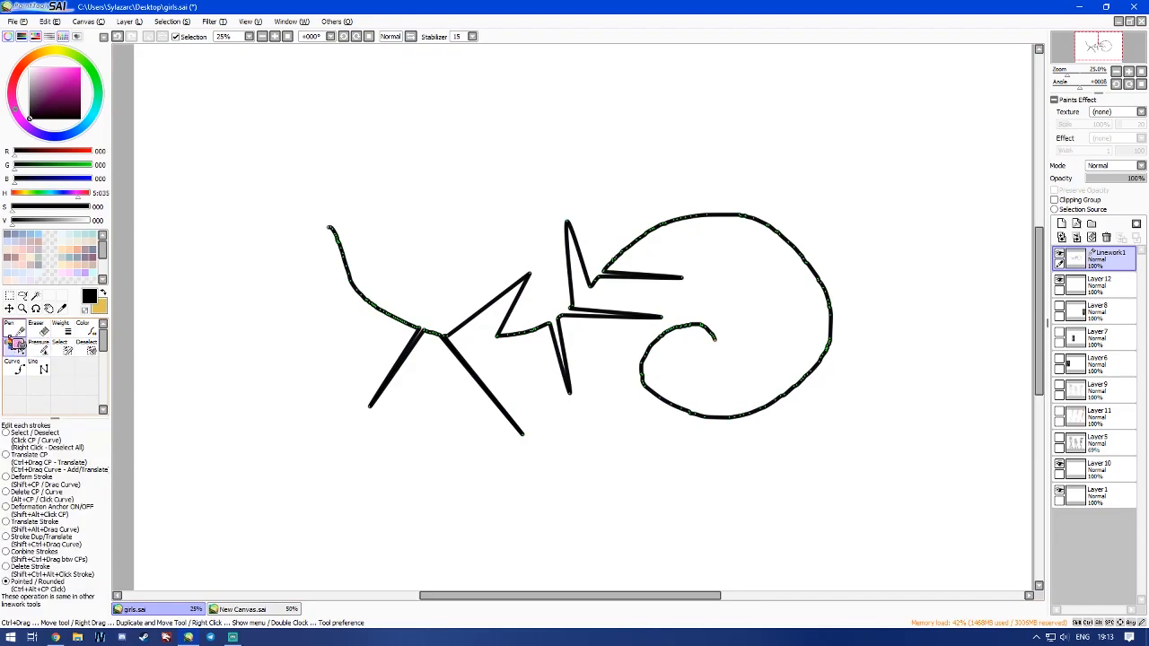
click(18, 368)
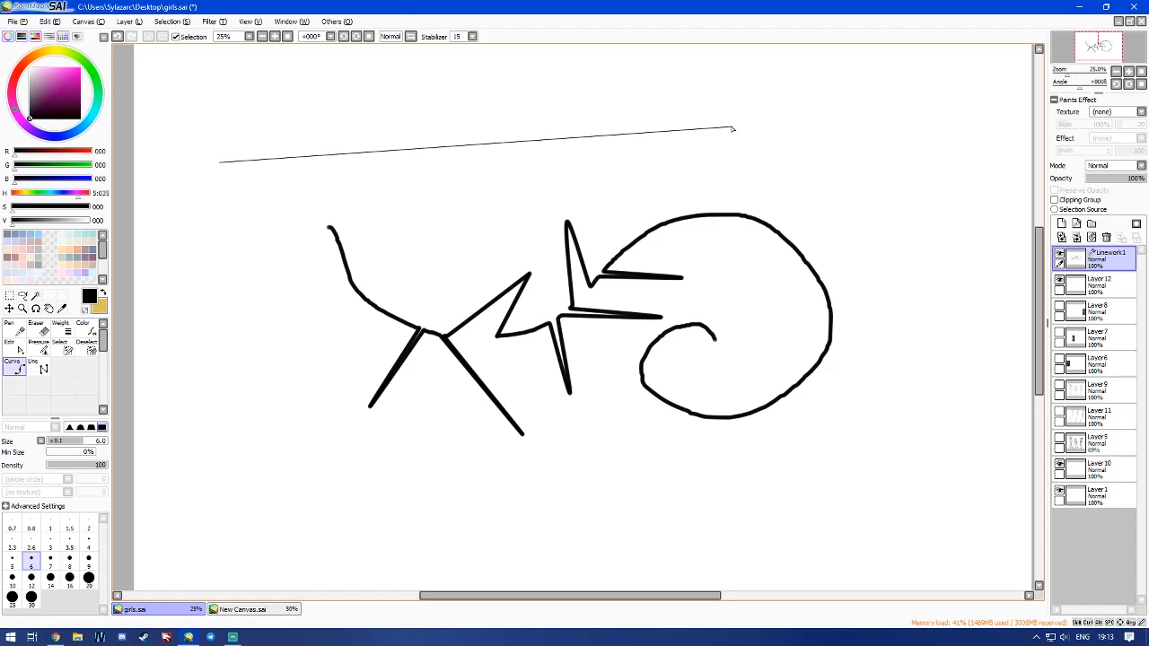
click(480, 103)
click(664, 140)
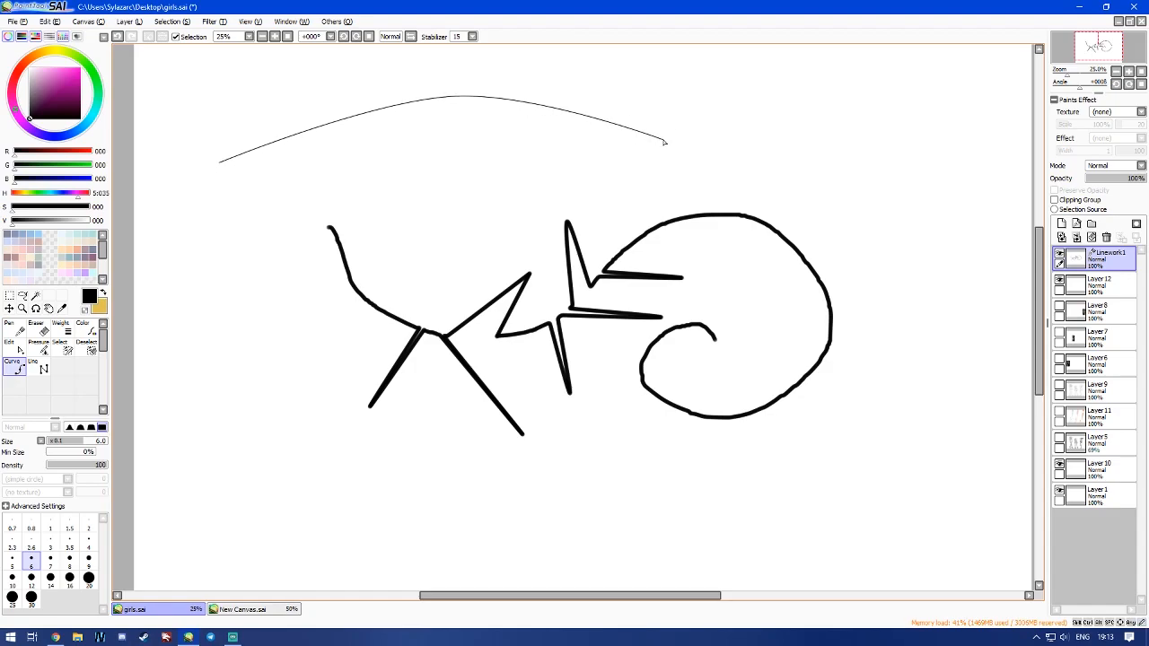
click(854, 75)
click(989, 162)
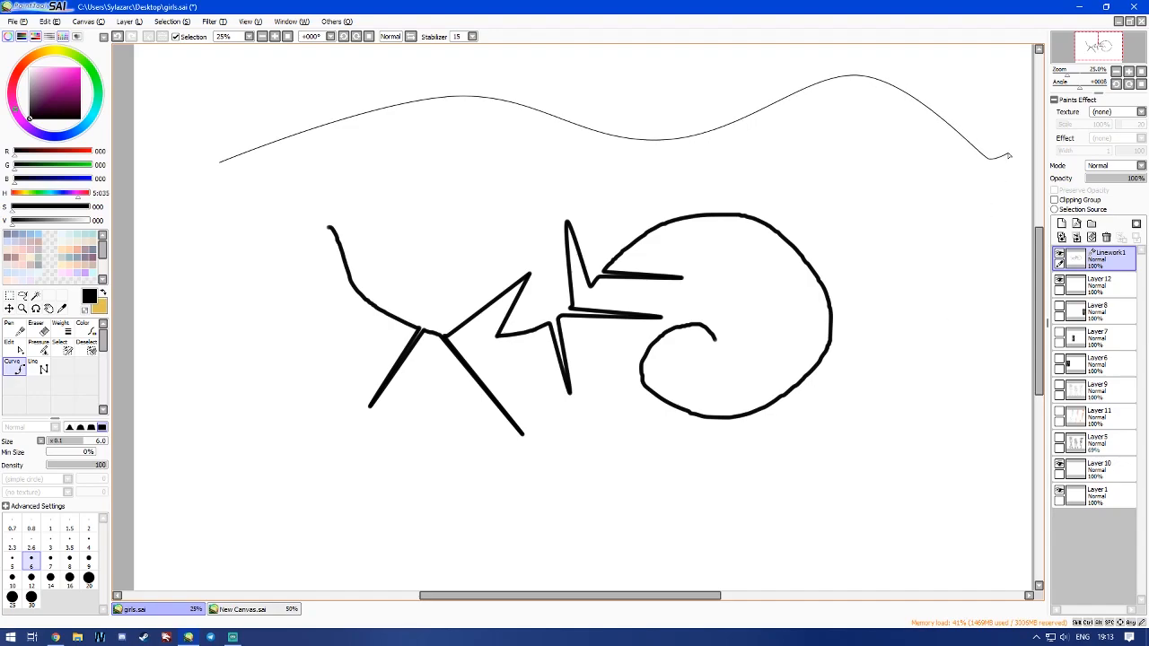
click(978, 256)
click(840, 204)
click(894, 126)
click(974, 185)
click(908, 223)
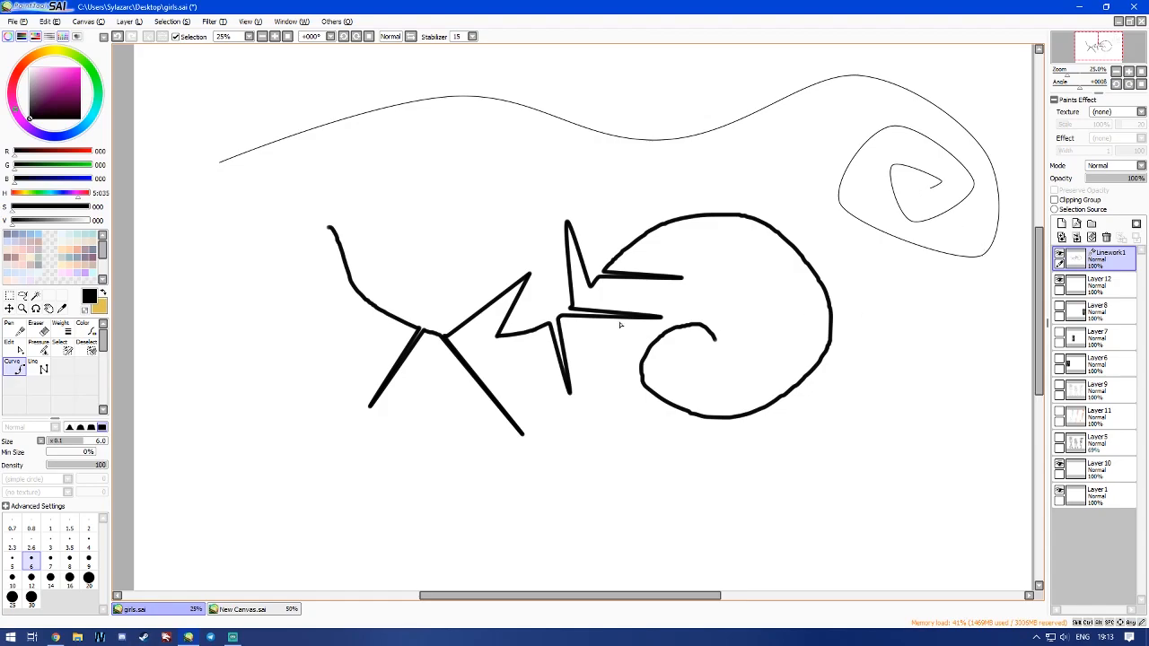
- Try toggling the trough point of the thin wavy curve between pointed and rounded with the Edit tool
drag(570, 202, 524, 256)
click(14, 347)
click(619, 191)
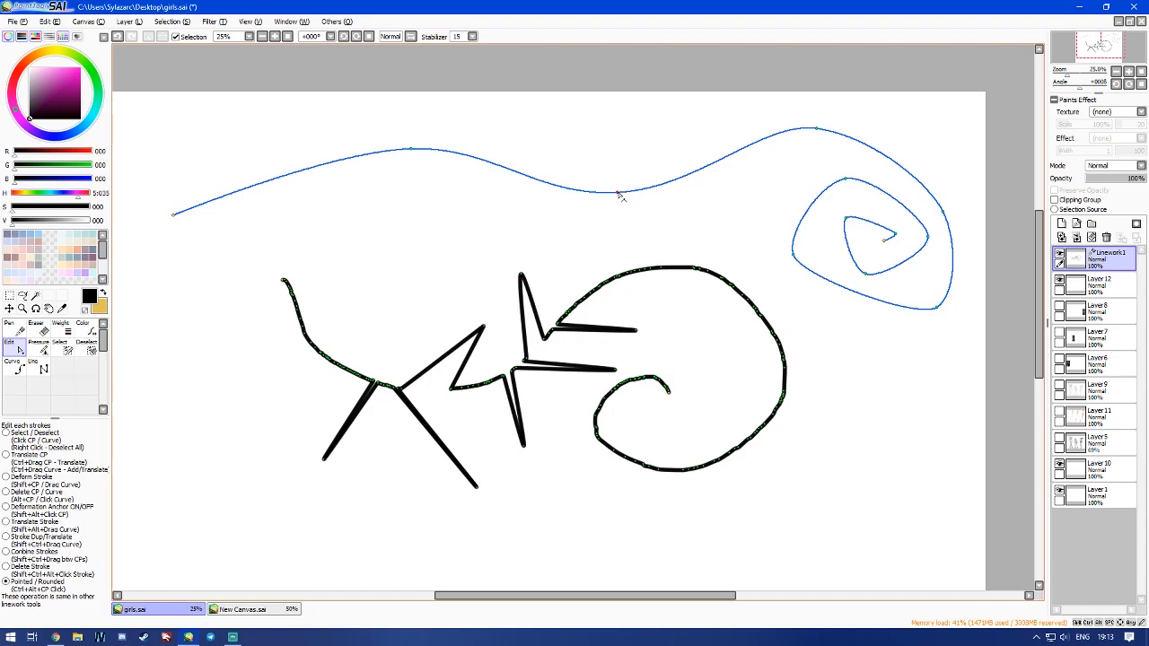
click(618, 193)
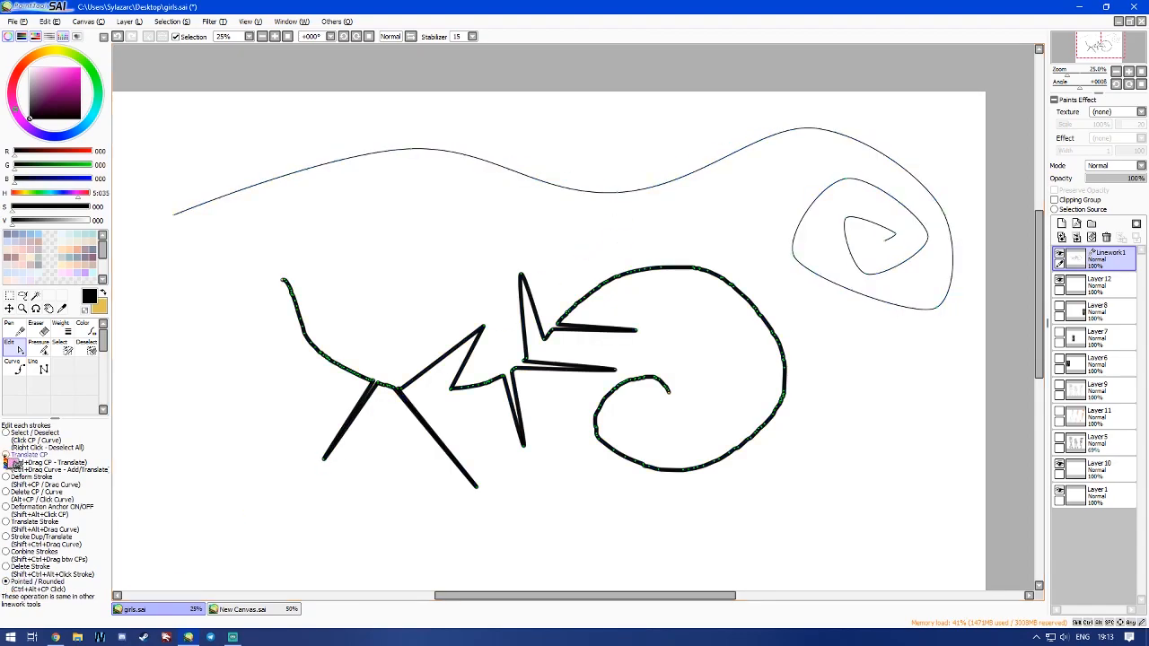
- Reshape the thin curve by moving its control points with Translate CP, bending the wave sharply and stretching the spiral into crossing loops
mouse_move(618, 193)
mouse_down()
mouse_move(597, 304)
mouse_move(596, 196)
mouse_move(523, 167)
mouse_move(335, 248)
mouse_move(566, 192)
mouse_move(754, 240)
mouse_move(544, 233)
mouse_move(613, 170)
mouse_move(441, 171)
mouse_move(410, 150)
mouse_move(336, 159)
mouse_move(189, 205)
mouse_move(177, 224)
mouse_move(381, 258)
mouse_move(446, 233)
mouse_move(583, 235)
mouse_move(595, 120)
mouse_move(305, 246)
mouse_move(233, 200)
mouse_move(344, 159)
mouse_move(335, 216)
mouse_move(364, 134)
mouse_up()
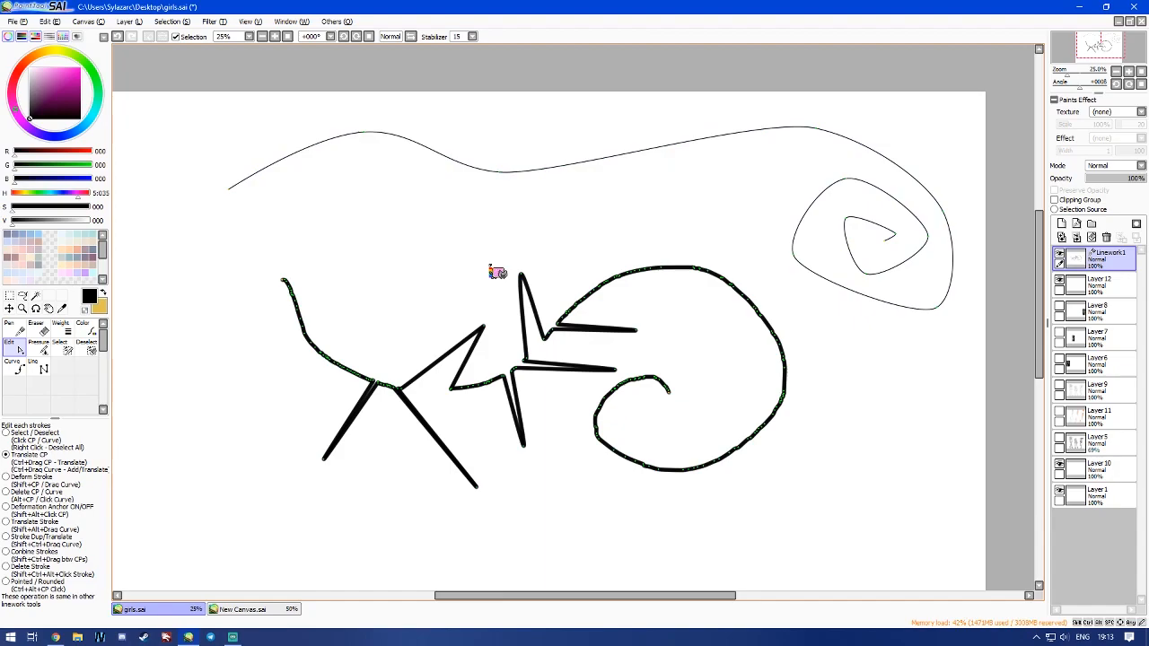
drag(508, 180, 507, 141)
drag(822, 133, 482, 187)
drag(847, 219, 844, 357)
drag(885, 241, 903, 385)
mouse_move(904, 283)
mouse_down()
mouse_move(812, 184)
mouse_move(749, 146)
mouse_up()
right_click(877, 277)
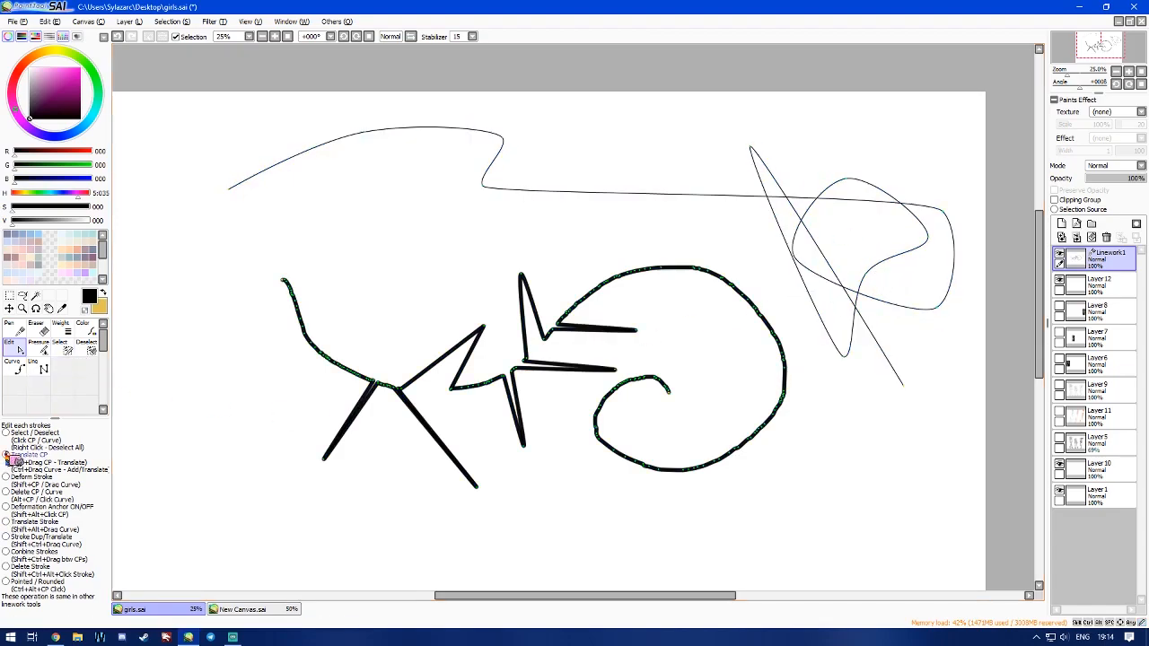
- Raise the pressure of the thin curve's starting point and sharp bend to 200% with the Pressure tool
click(41, 350)
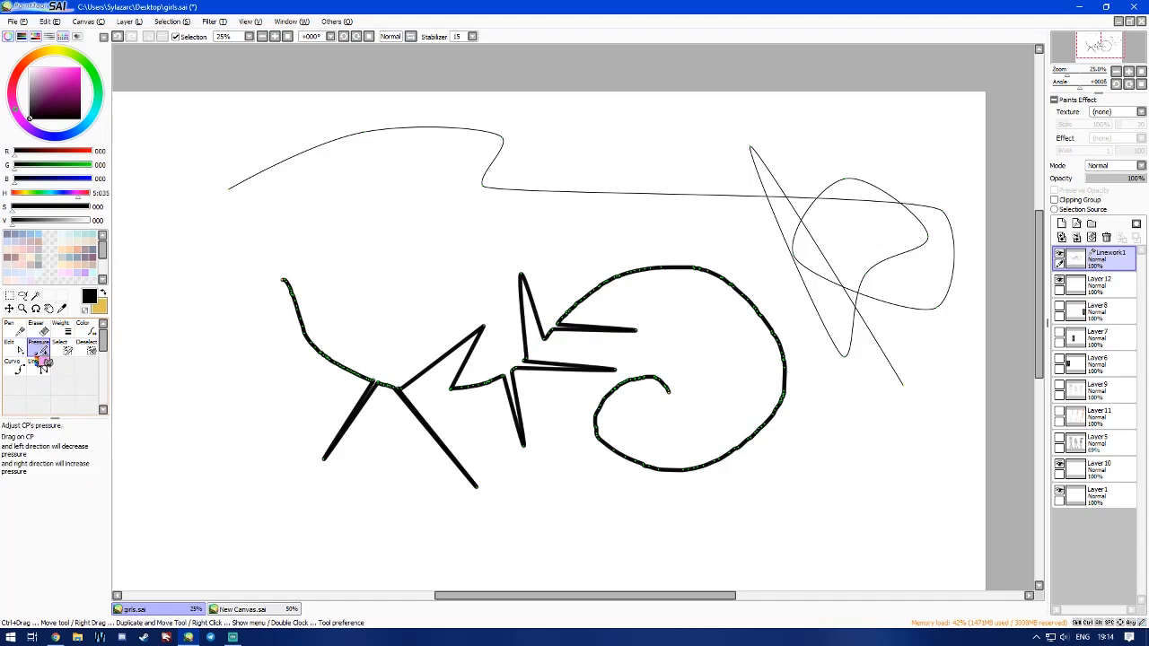
click(238, 201)
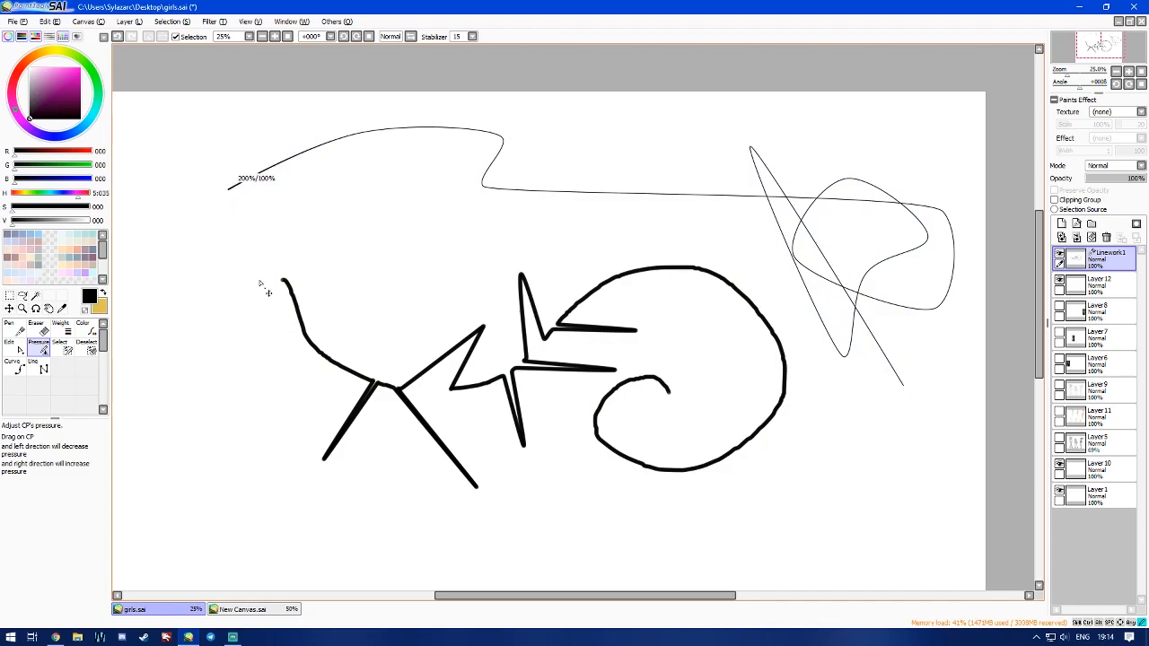
drag(363, 361, 205, 157)
drag(482, 187, 432, 263)
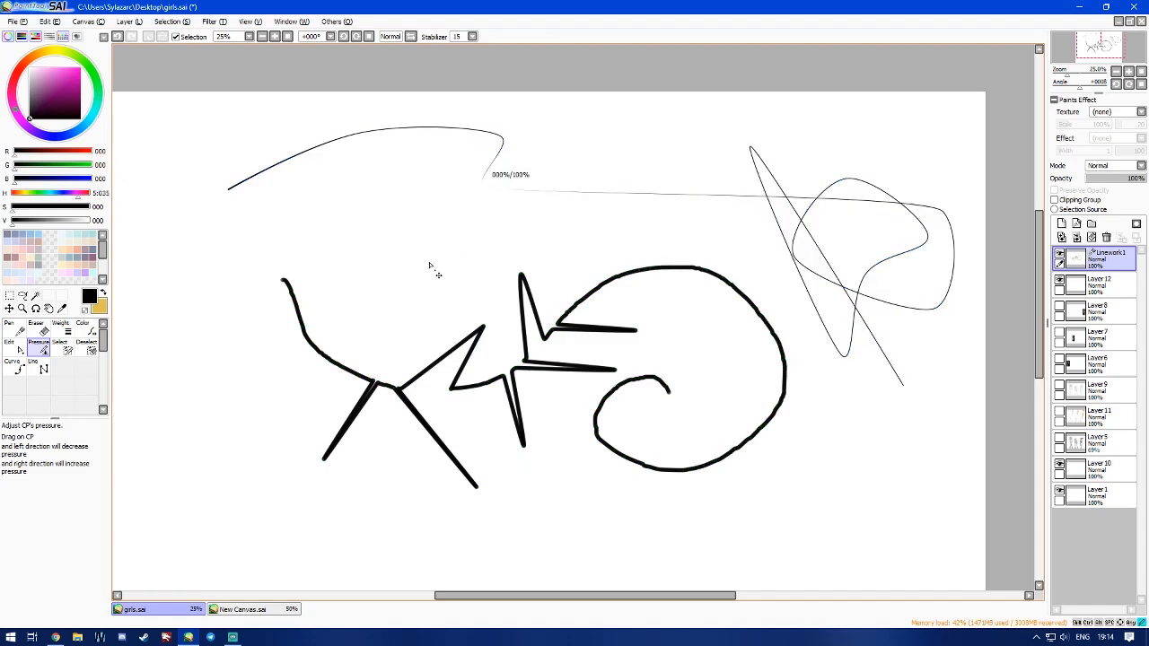
drag(454, 207, 569, 125)
mouse_move(500, 199)
mouse_down()
mouse_move(482, 261)
mouse_move(568, 146)
mouse_move(608, 141)
mouse_up()
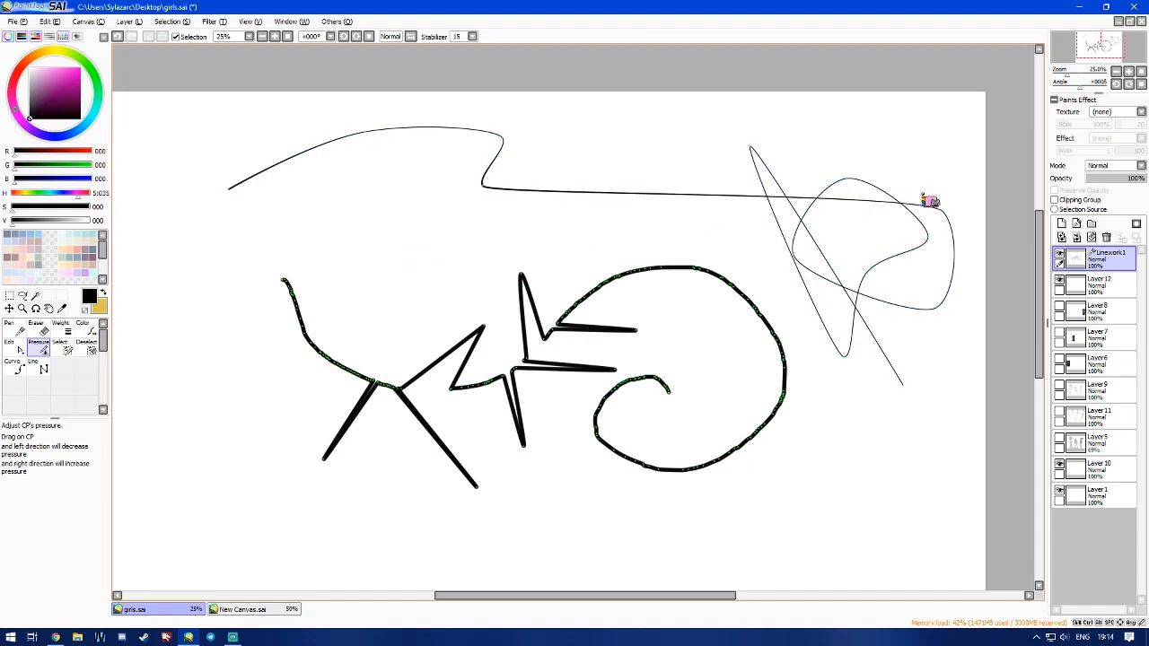
- Vary the pressure of the points on the curve's outer loop, and lower it at the sharp bend to thin the line
mouse_move(943, 216)
mouse_down()
mouse_move(964, 129)
mouse_move(950, 231)
mouse_up()
drag(933, 291, 953, 220)
click(483, 189)
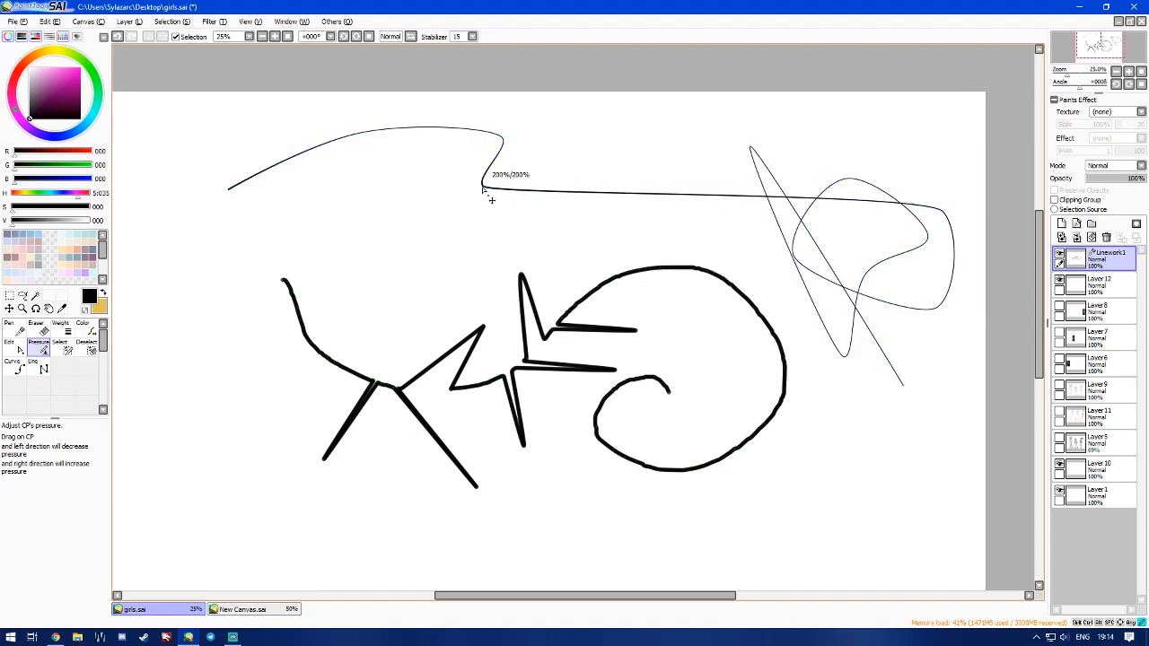
mouse_move(491, 199)
mouse_down()
mouse_move(461, 526)
mouse_move(472, 522)
mouse_move(433, 525)
mouse_move(500, 519)
mouse_move(411, 525)
mouse_move(535, 525)
mouse_move(458, 529)
mouse_move(455, 519)
mouse_up()
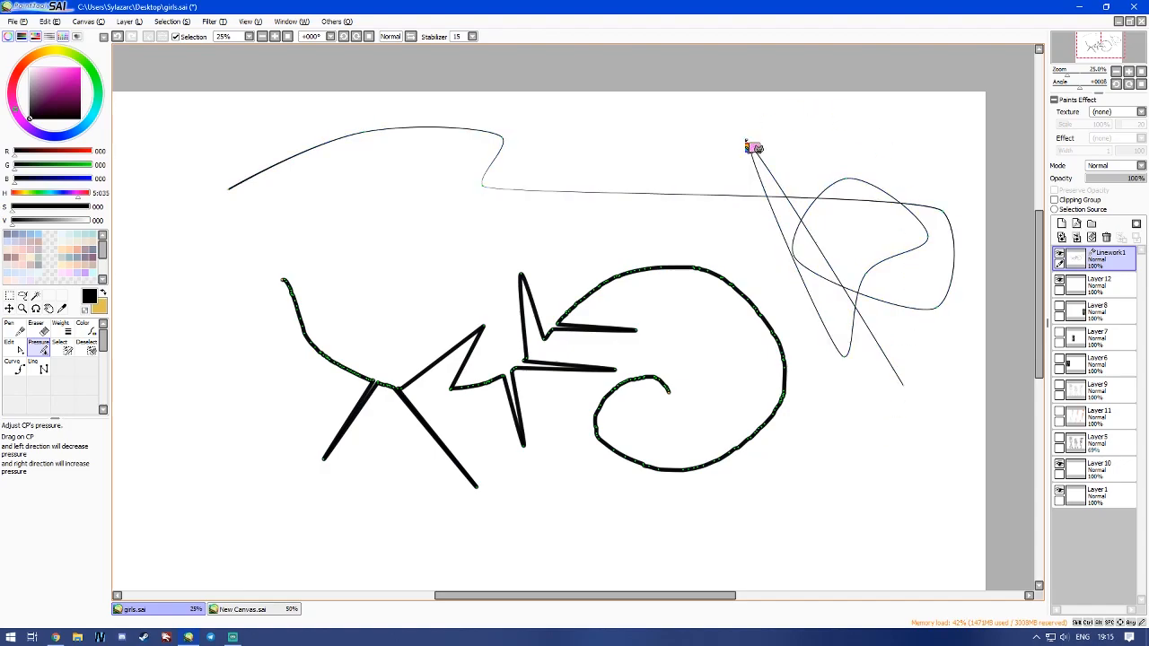
- Lower the pressure at the curve's starting point, and raise it at the first crest and at the loops' pointed peak
drag(233, 189, 226, 222)
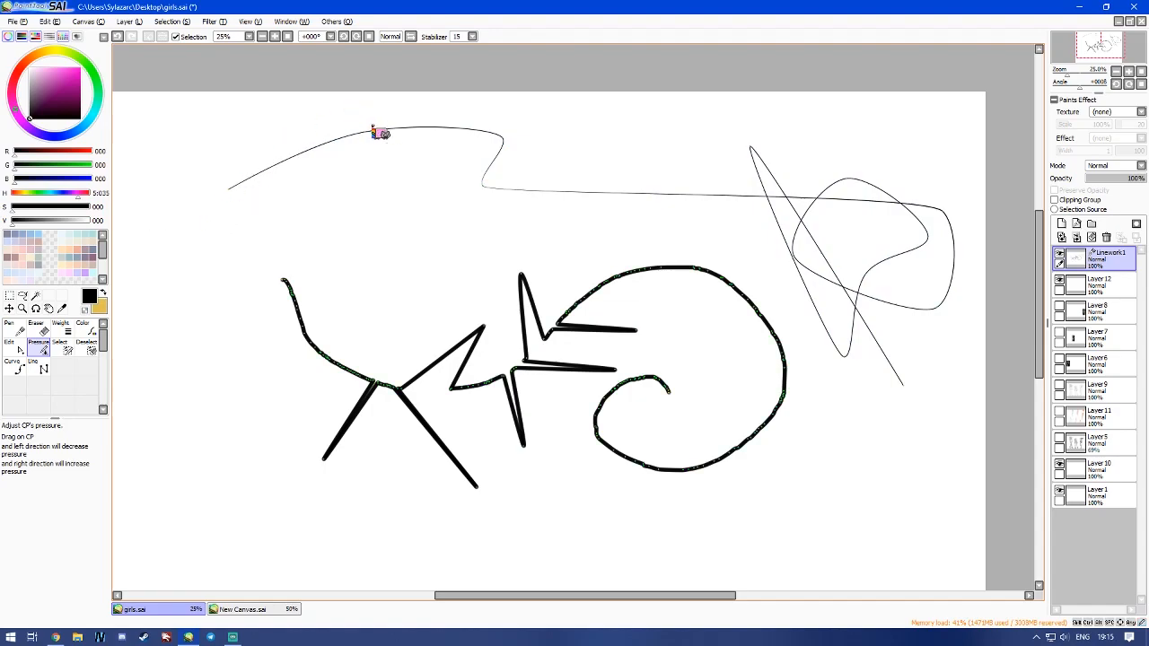
drag(365, 132, 365, 97)
mouse_move(365, 191)
mouse_down()
mouse_move(290, 151)
mouse_move(427, 151)
mouse_move(662, 212)
mouse_up()
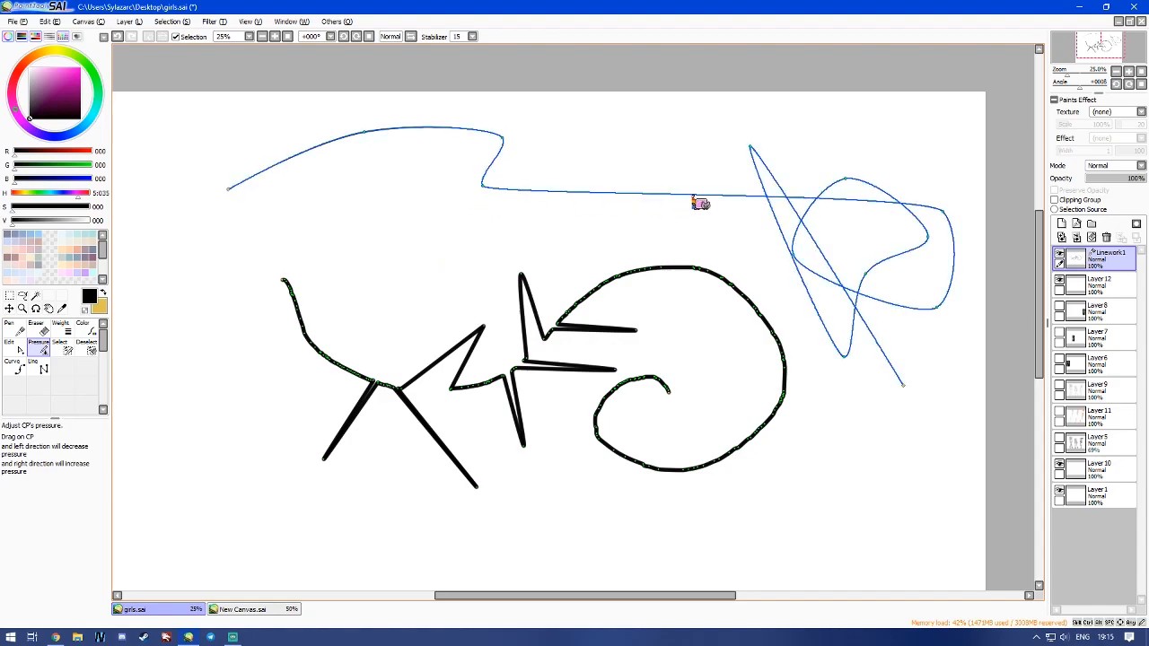
mouse_move(751, 148)
mouse_down()
mouse_move(695, 204)
mouse_move(779, 172)
mouse_move(746, 170)
mouse_move(720, 225)
mouse_up()
drag(751, 149, 846, 116)
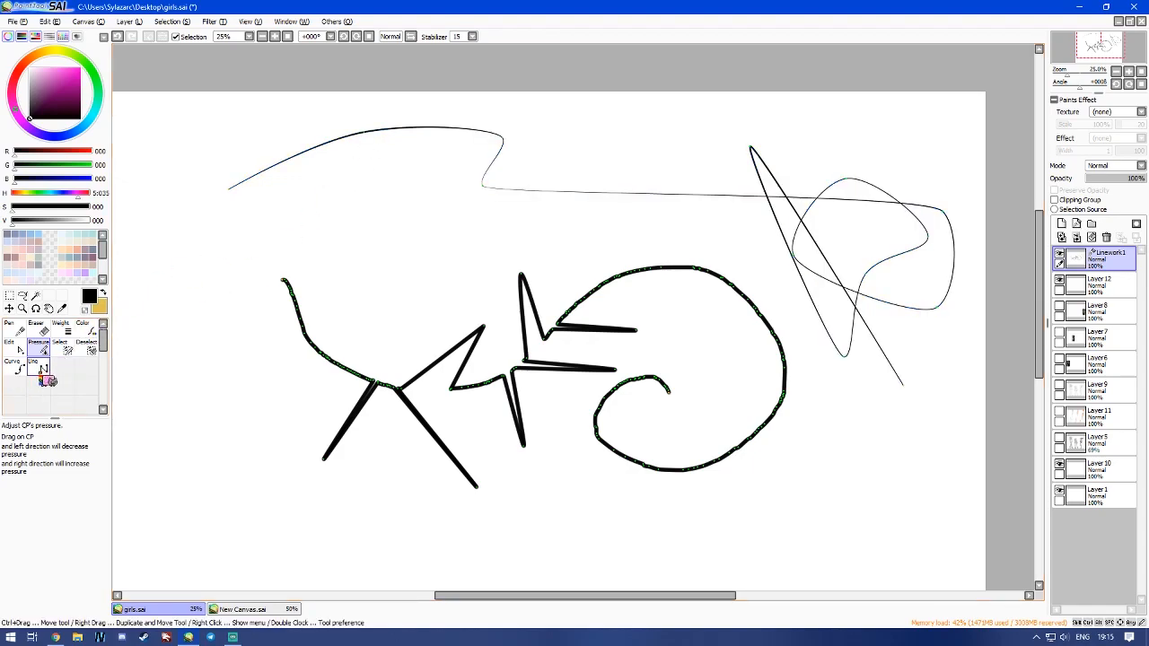
- Draw a bent vertical line with the Curve tool at size 6, and a tall zigzag beside it with the Line tool at size 12
click(16, 363)
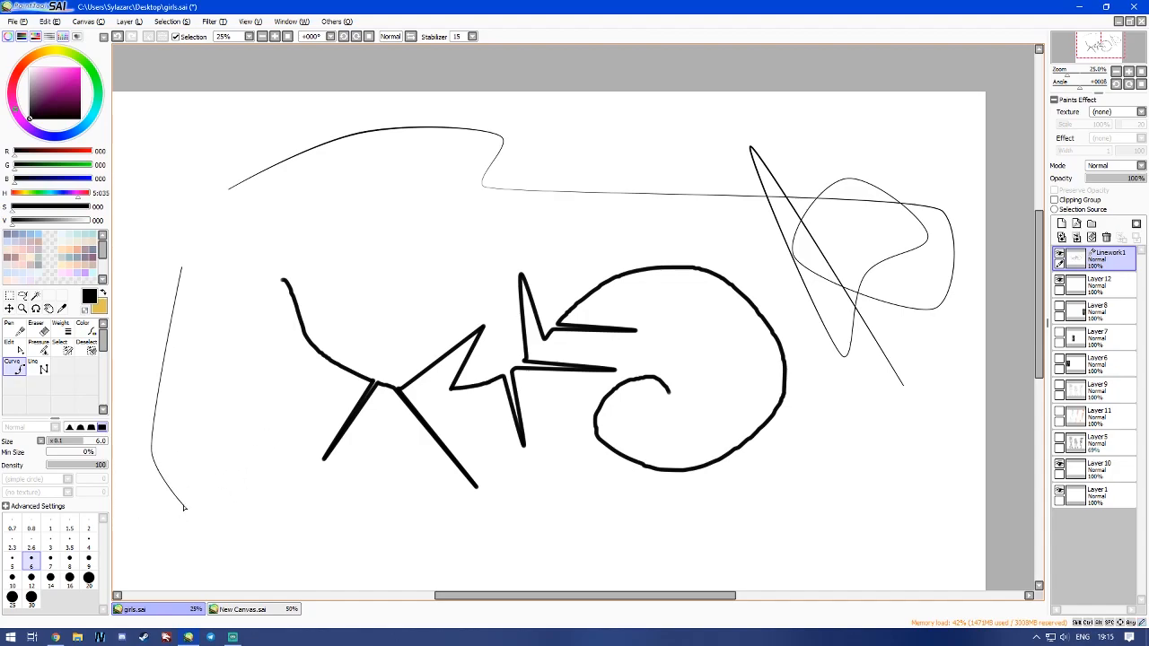
click(183, 508)
click(43, 368)
click(31, 577)
click(231, 324)
click(228, 521)
click(263, 330)
click(325, 525)
click(353, 284)
click(402, 518)
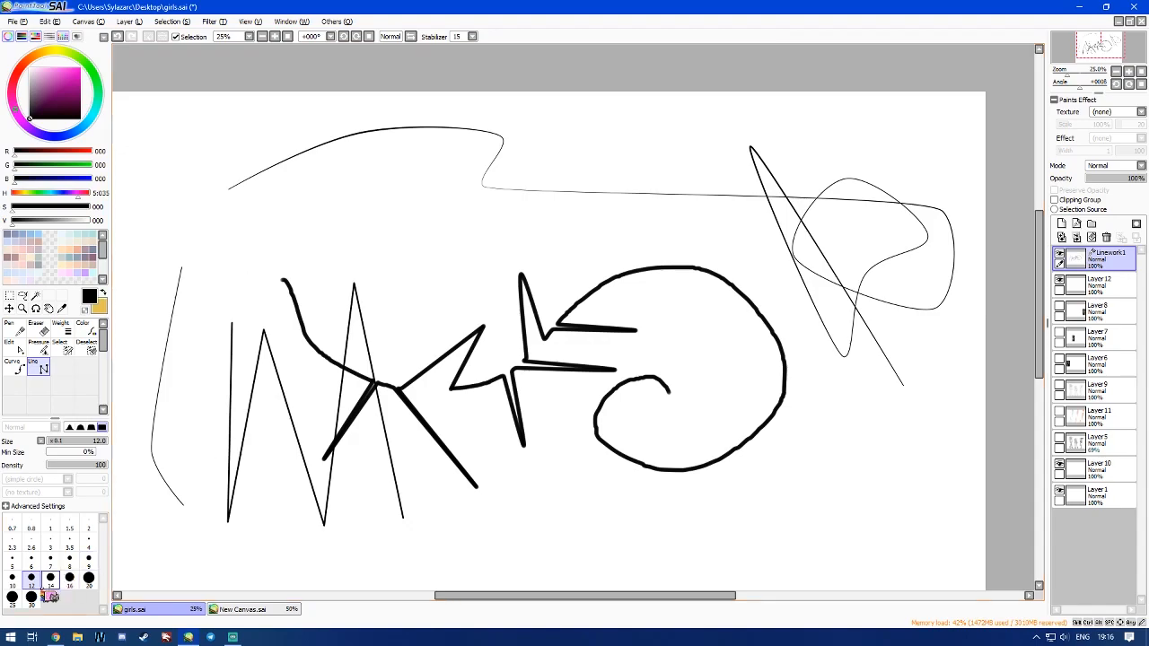
- Draw a straight slanted line across the zigzag's last peak with the Line tool at size 16
click(87, 578)
click(69, 579)
click(347, 236)
click(442, 520)
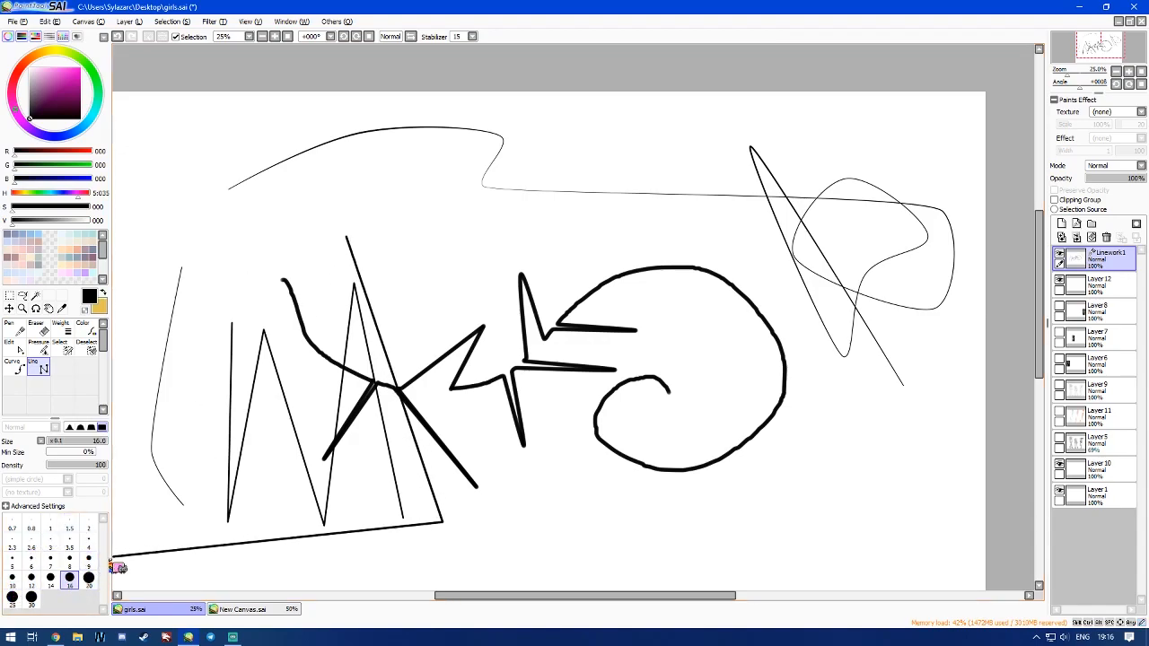
- Draw a steep slanted line through the spikes at size 30, and thin its upper end with the Pressure tool
click(31, 597)
click(483, 212)
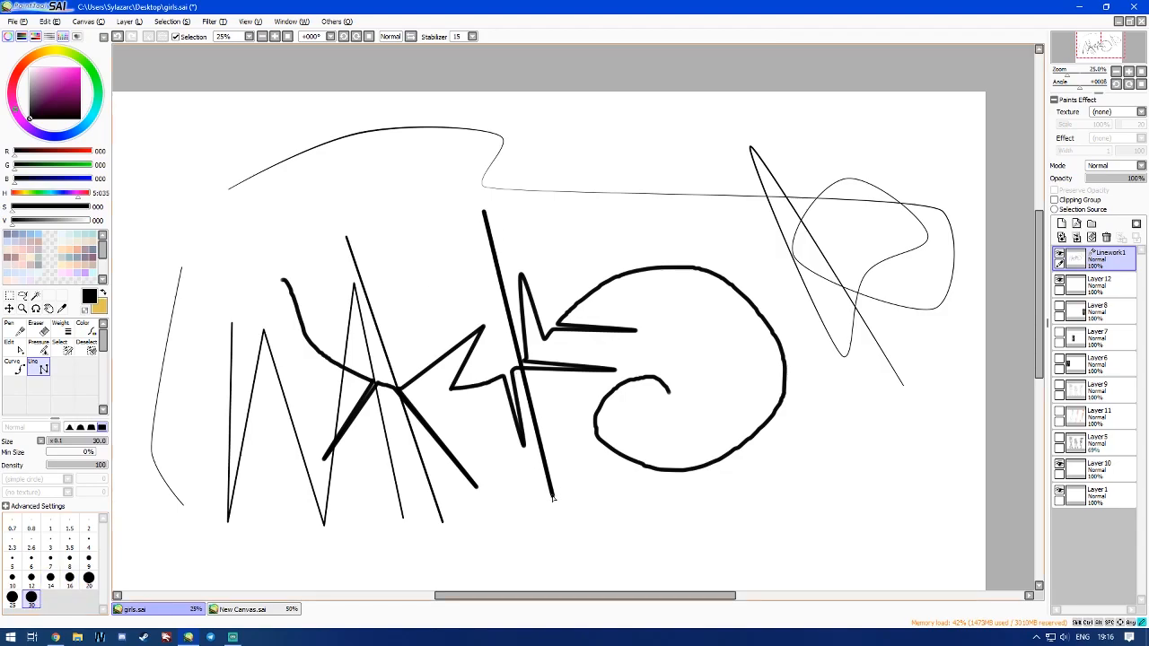
click(38, 347)
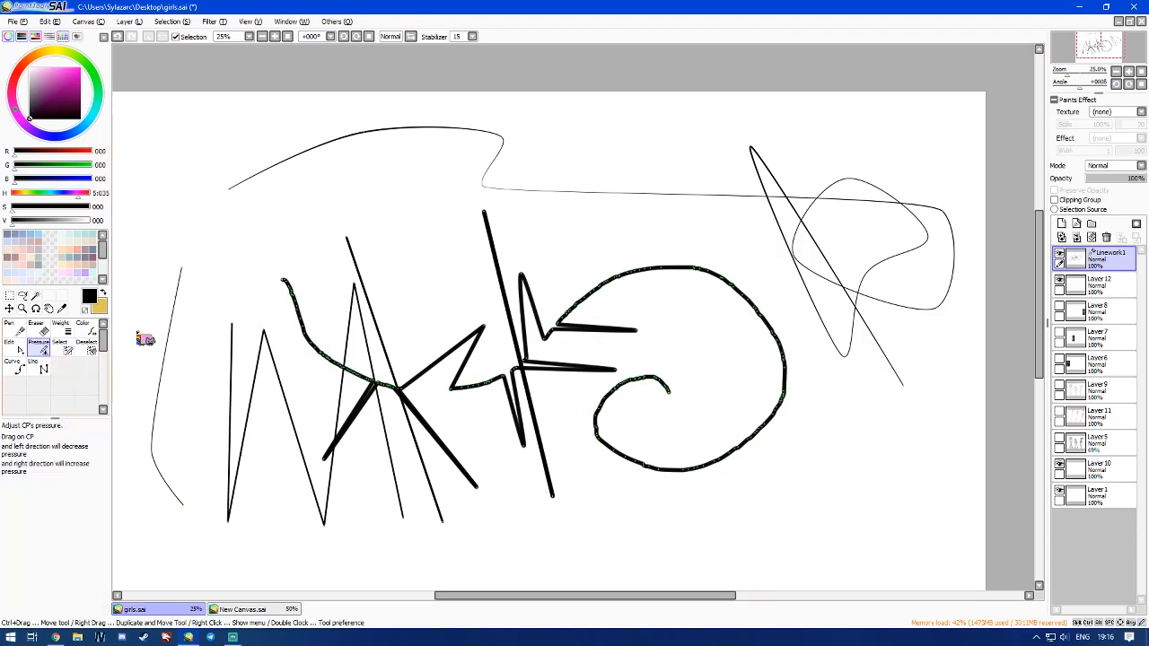
drag(484, 214, 467, 224)
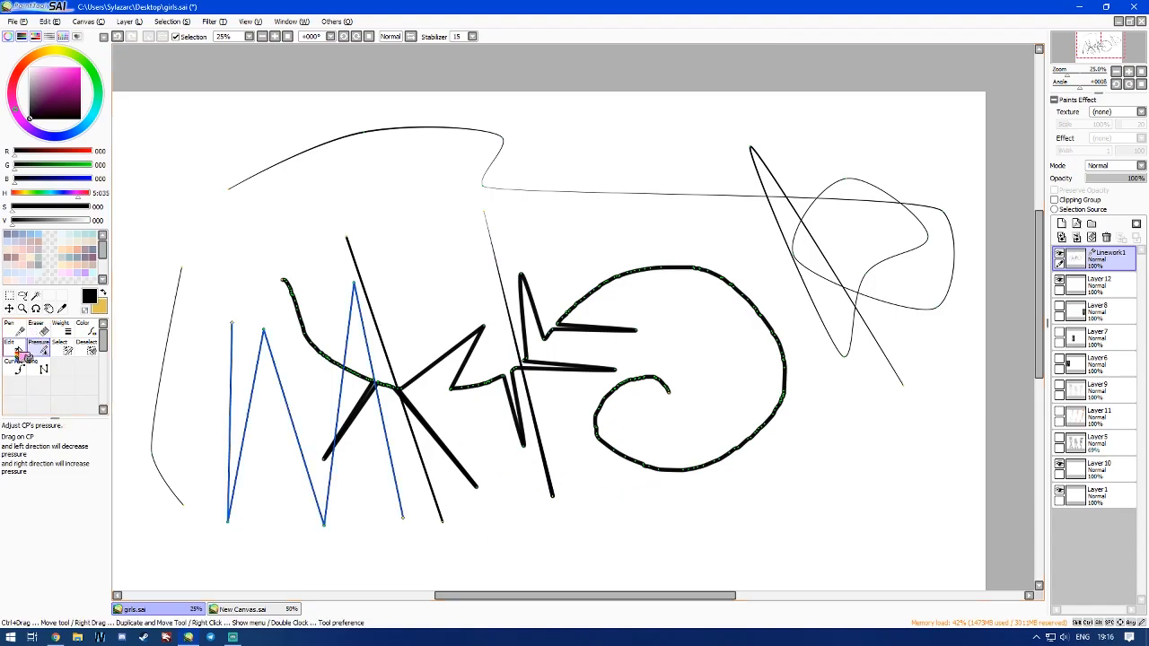
- Thicken the looping curve with the Weight tool, applying sizes 25, 5 and 30 in turn
click(67, 354)
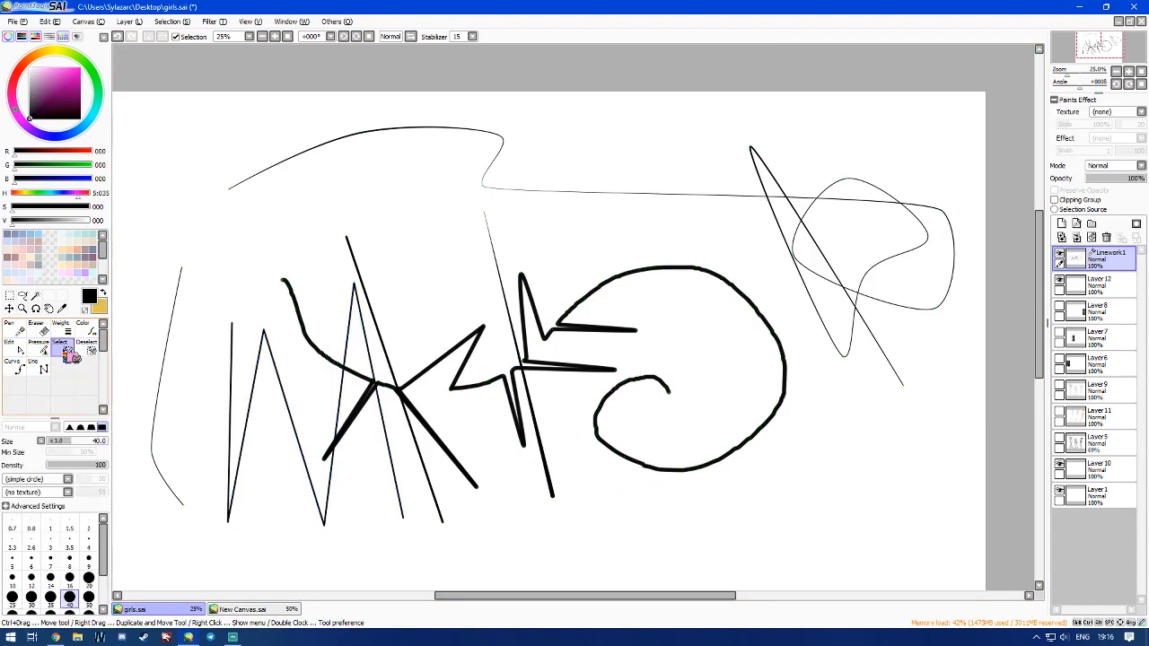
click(63, 325)
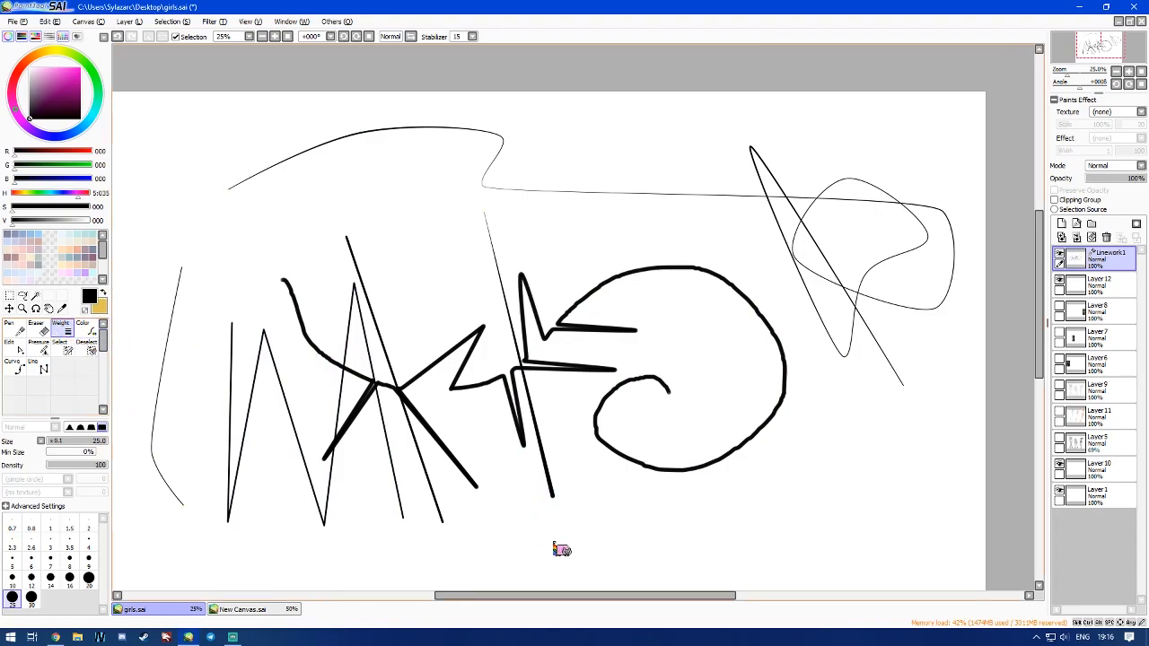
click(402, 132)
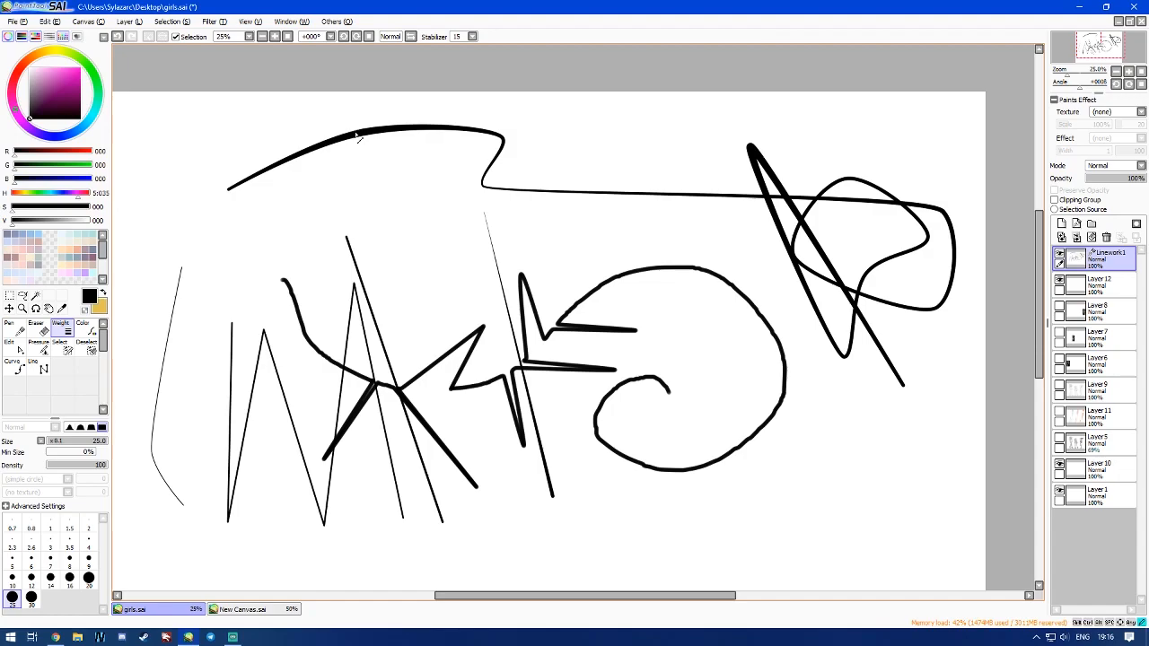
click(12, 560)
click(348, 142)
click(32, 597)
click(357, 140)
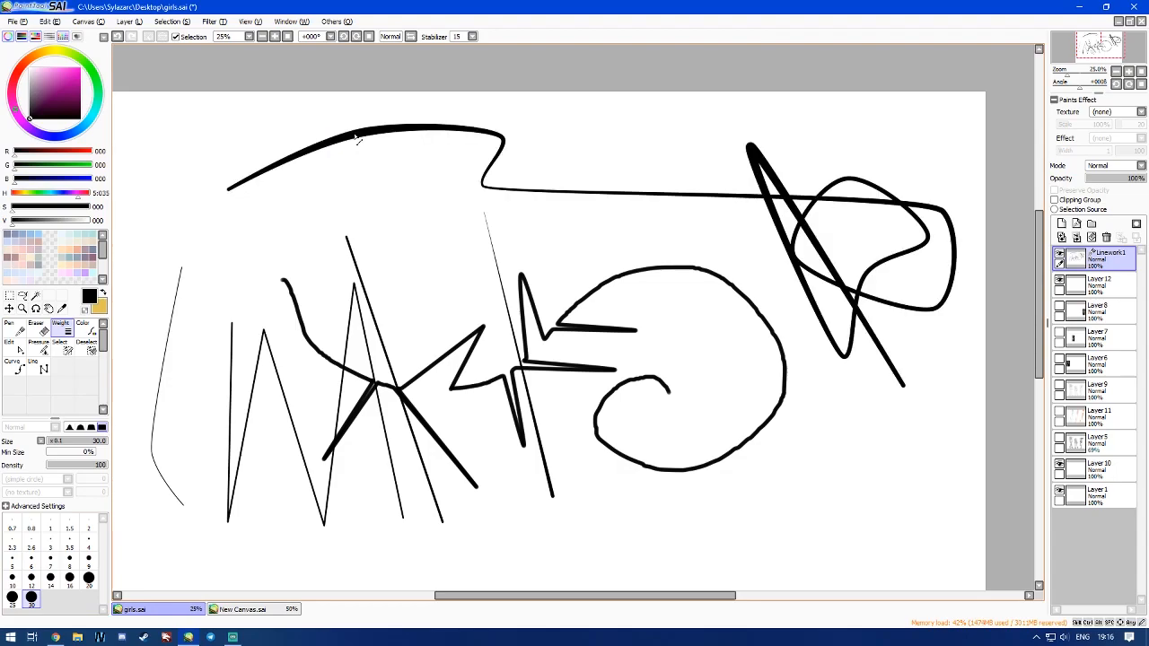
- Use the Weight tool on the long looping curve, applying size 2.3 and finishing with size 20
click(31, 560)
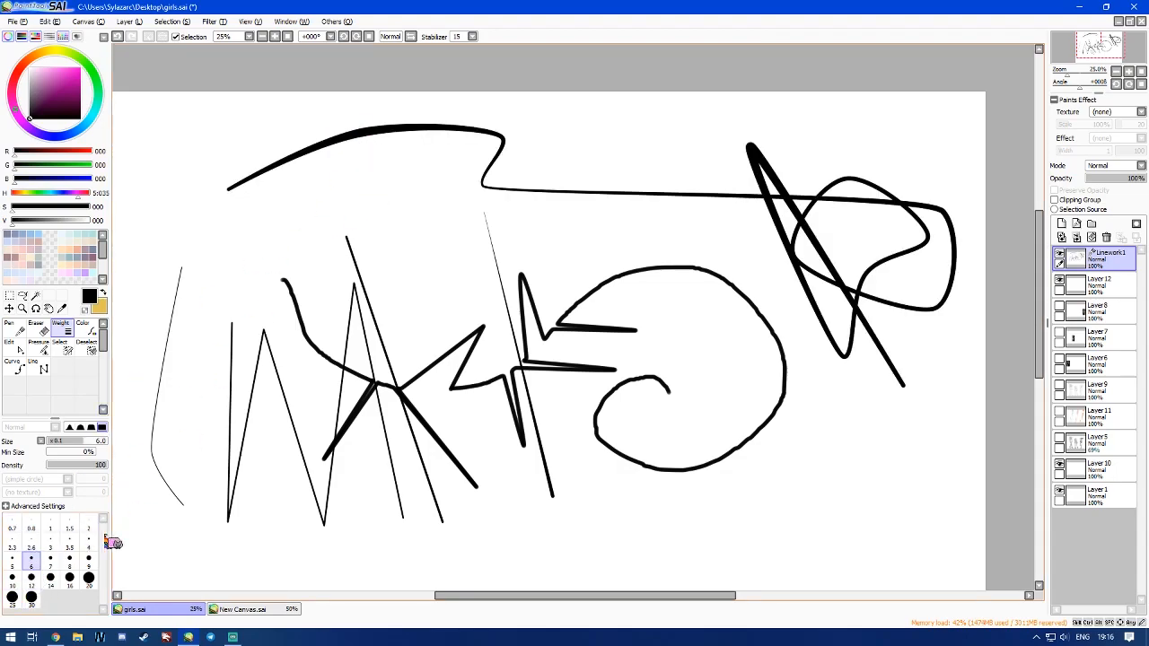
click(13, 540)
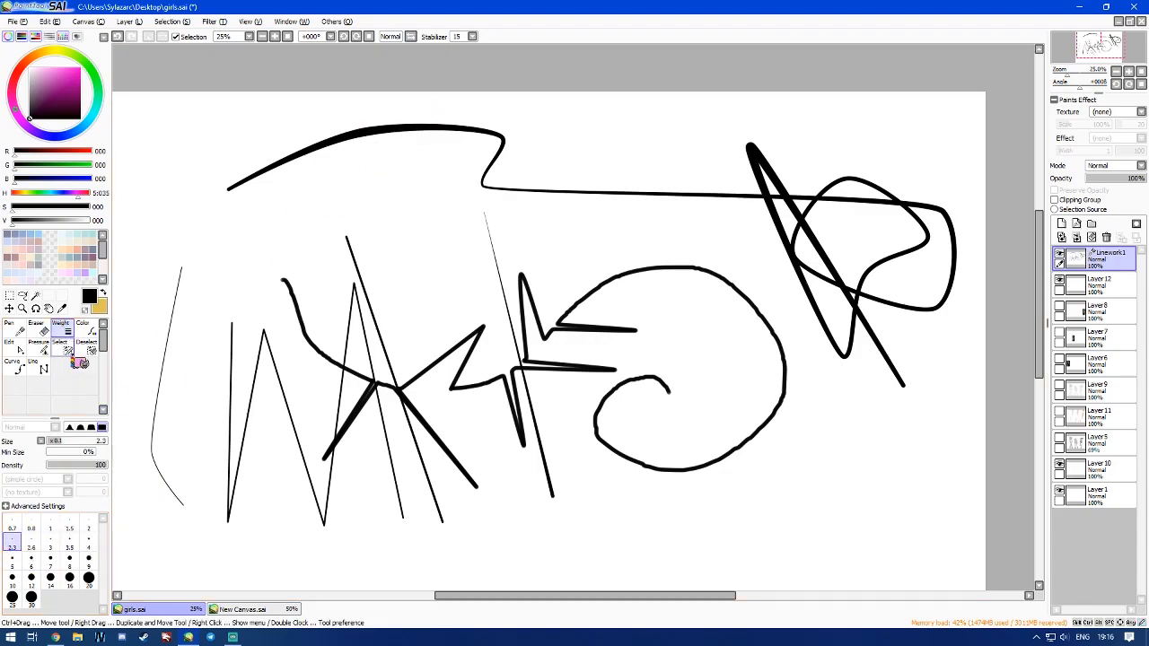
click(31, 544)
click(13, 541)
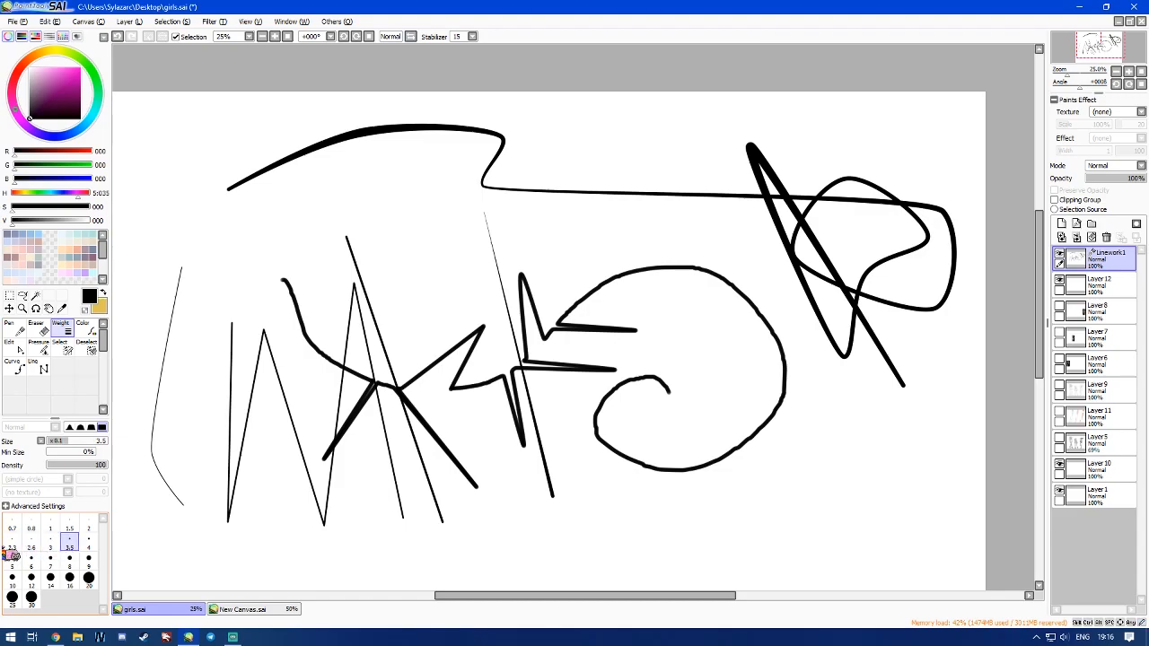
click(359, 141)
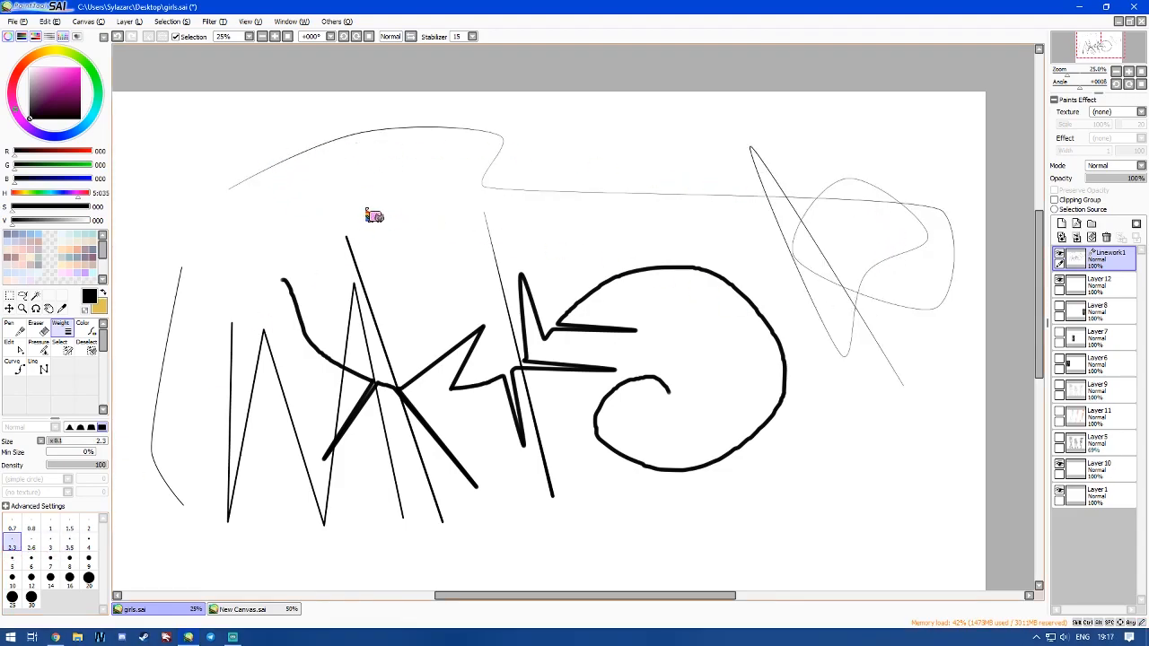
click(89, 579)
click(343, 144)
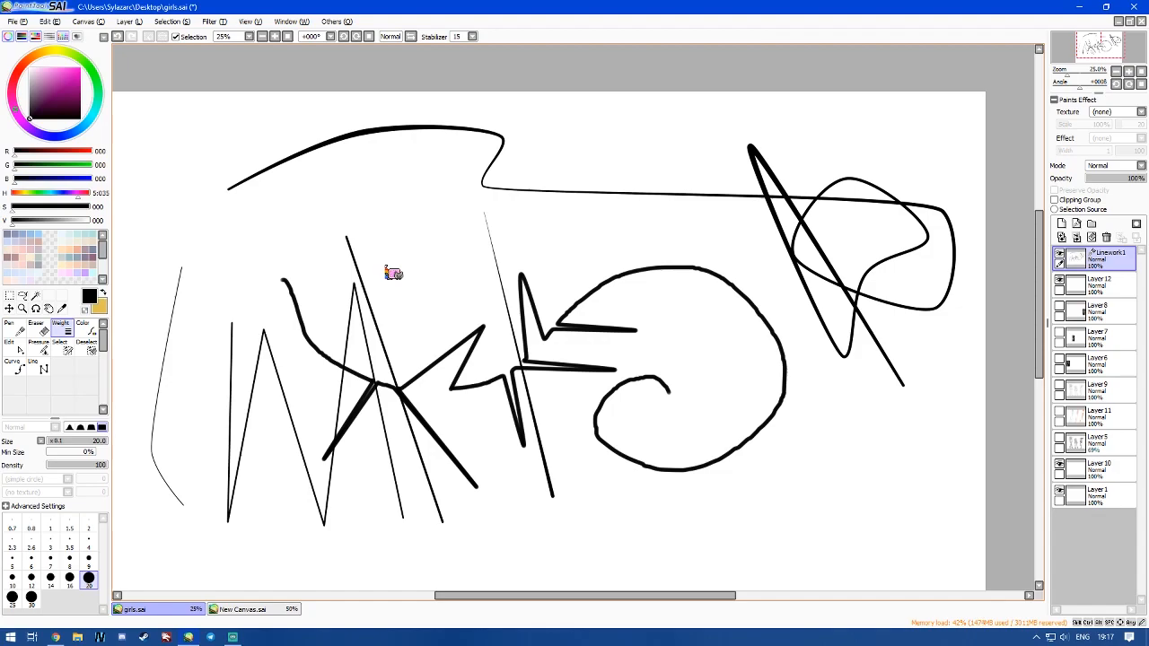
- Recolour the looping curve grey and then light pink with the Color tool, and make the star-and-spiral stroke light pink too
click(89, 335)
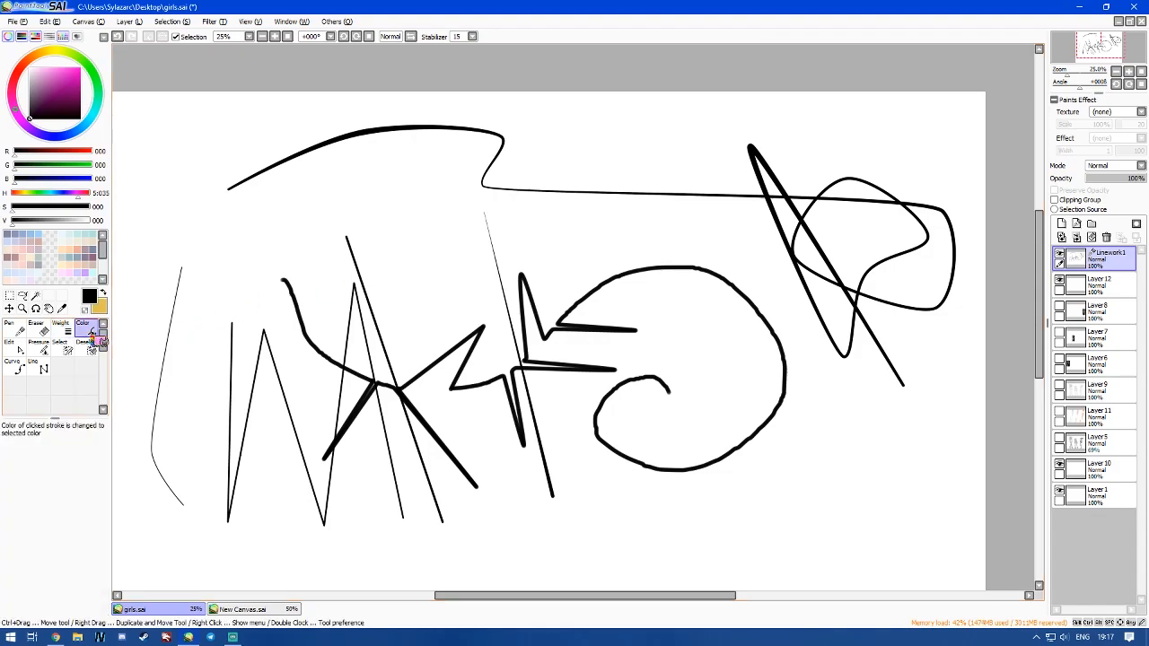
click(61, 271)
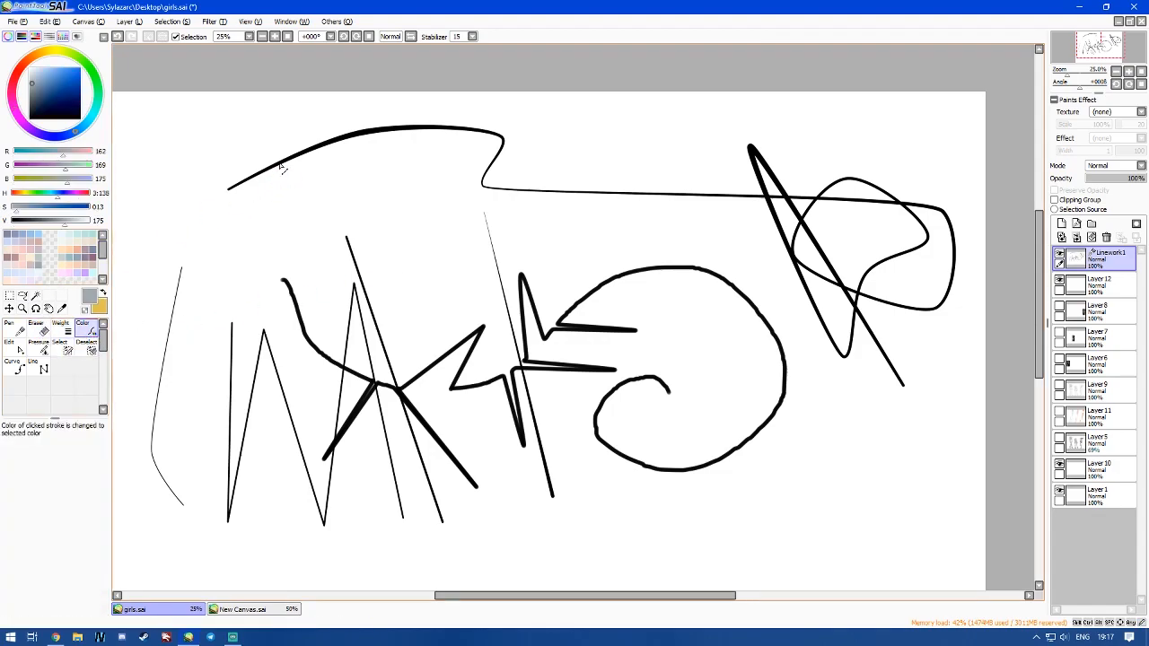
click(283, 169)
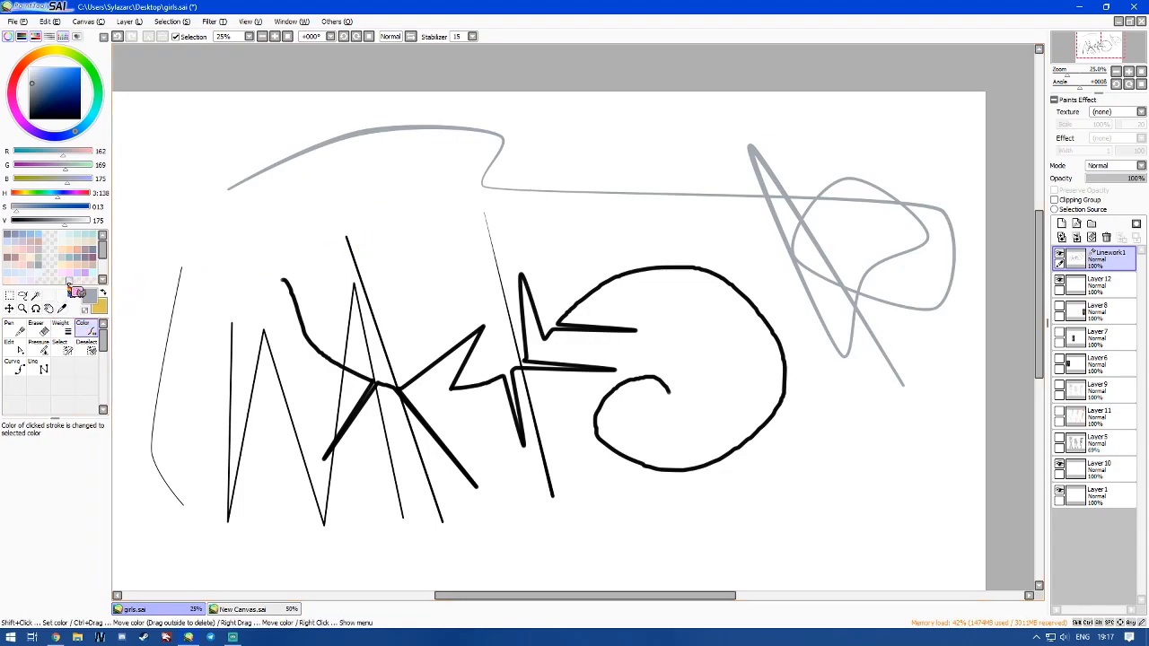
click(74, 271)
click(347, 141)
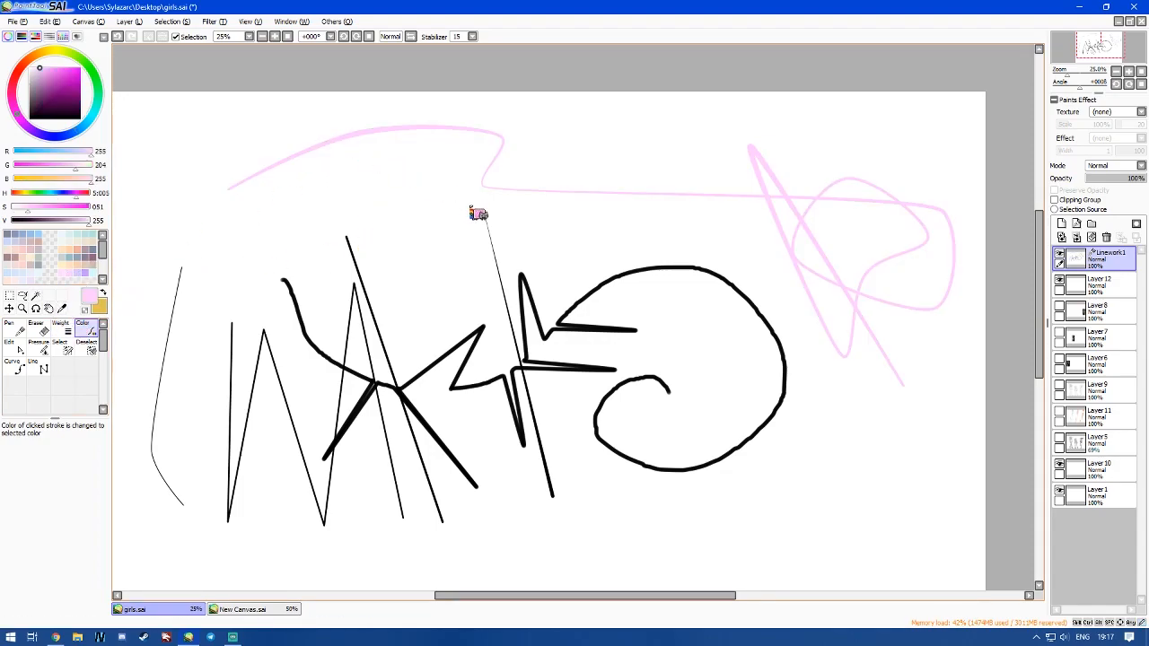
click(377, 390)
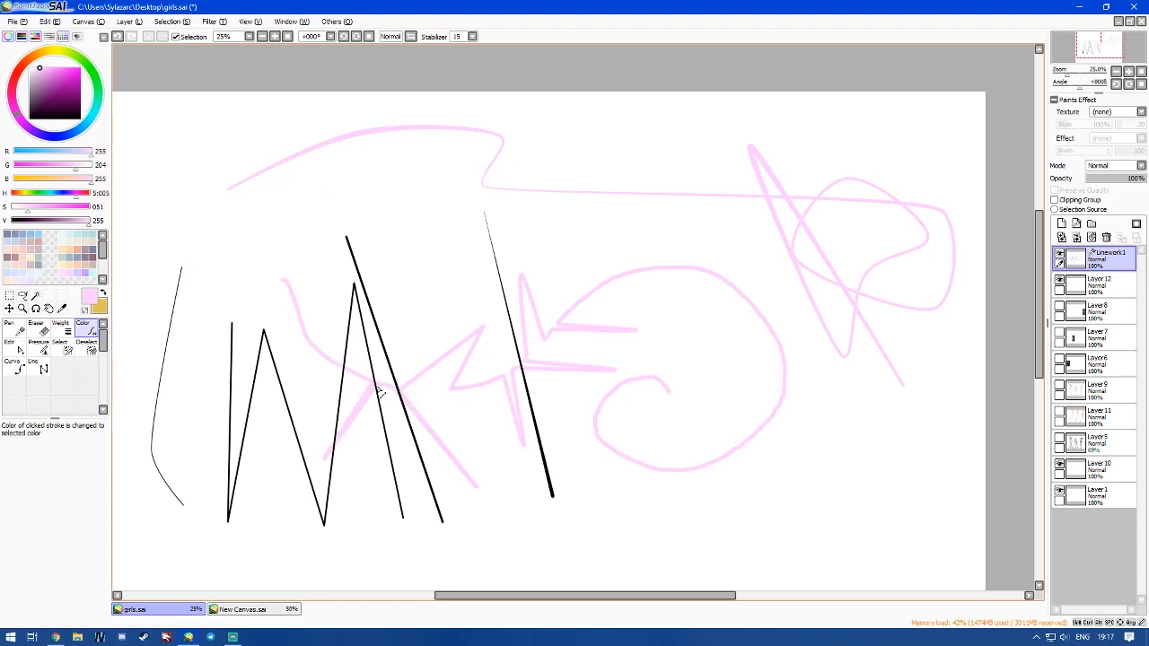
- Recolour the zigzag and the two straight slanted lines dusty rose (RGB 184, 143, 147)
click(14, 254)
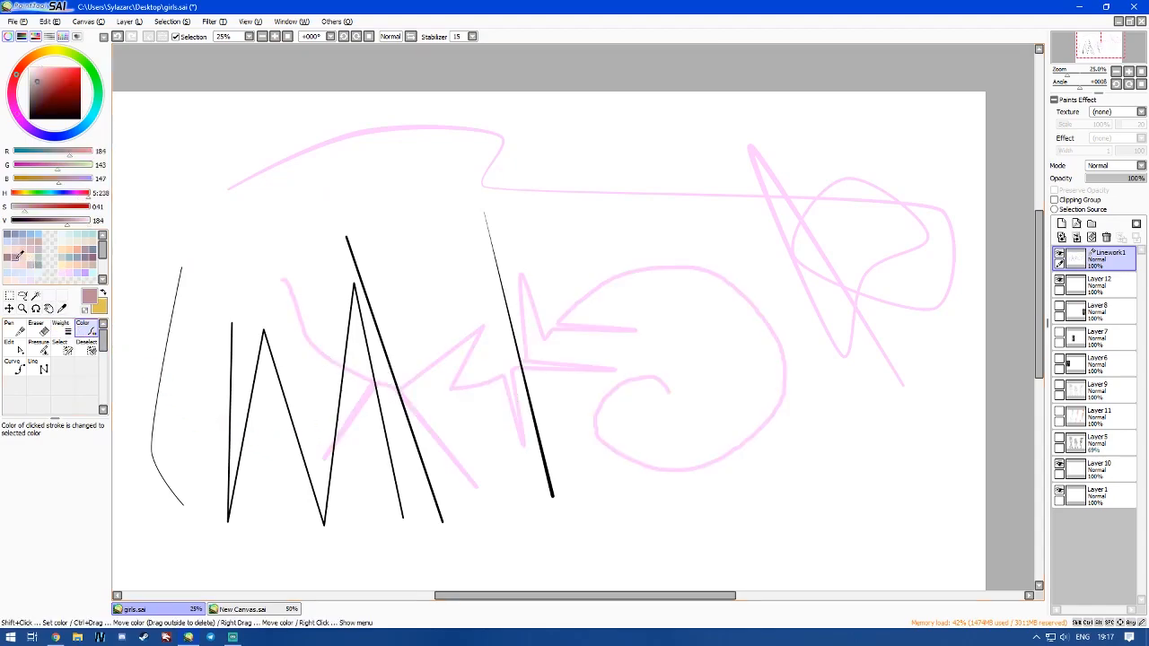
click(238, 473)
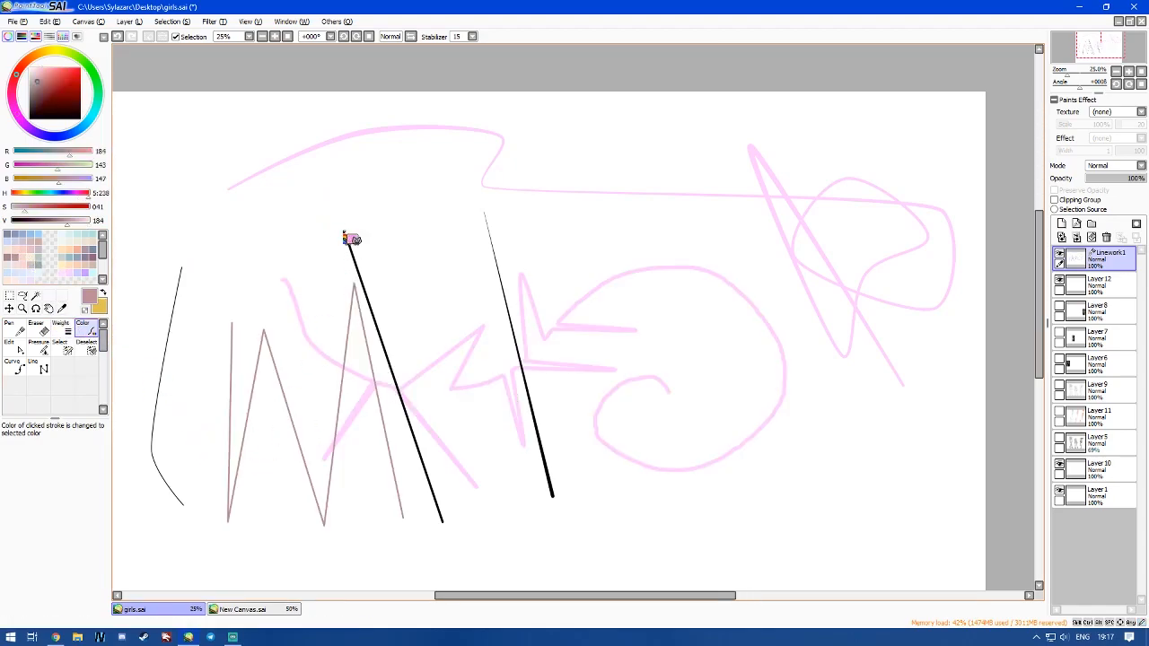
click(388, 350)
click(528, 390)
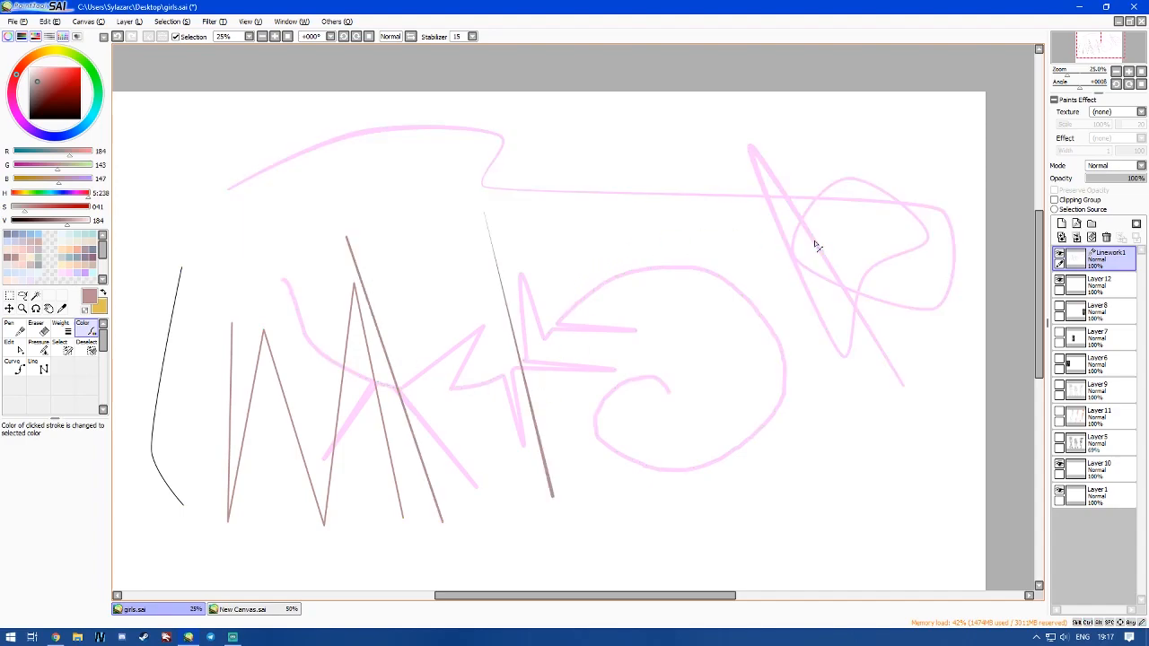
- Clear all strokes from the Linework1 layer and delete the layer
scroll(816, 244, down, 1)
mouse_move(844, 142)
mouse_down()
mouse_move(789, 122)
mouse_move(839, 124)
mouse_up()
drag(326, 119, 309, 118)
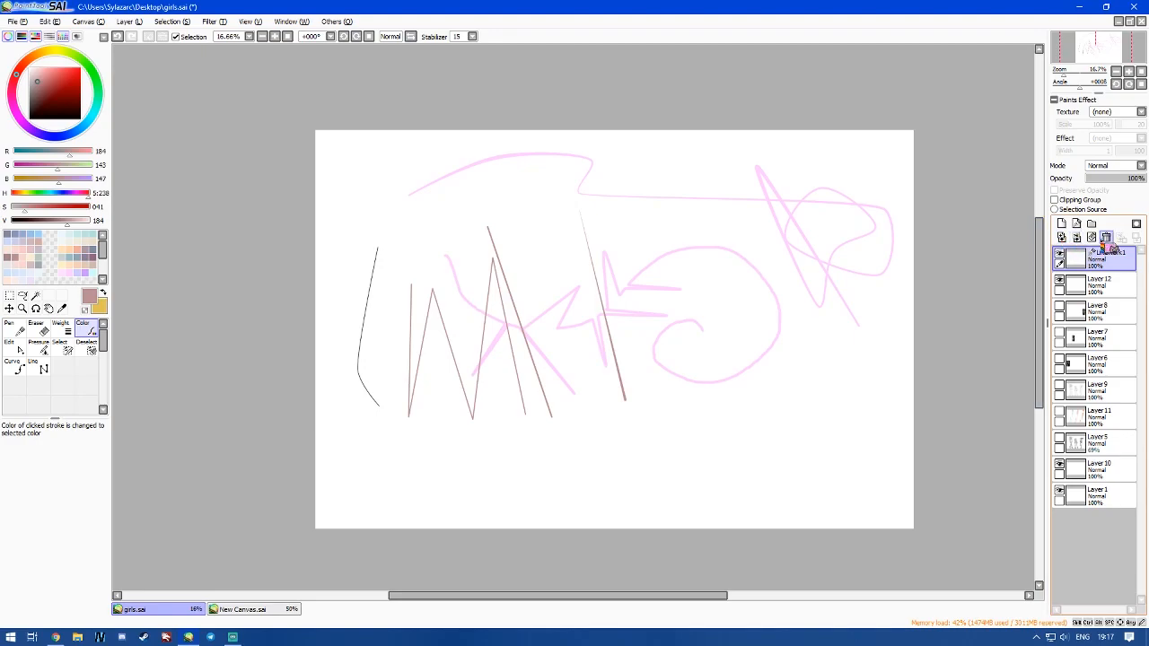
click(1093, 238)
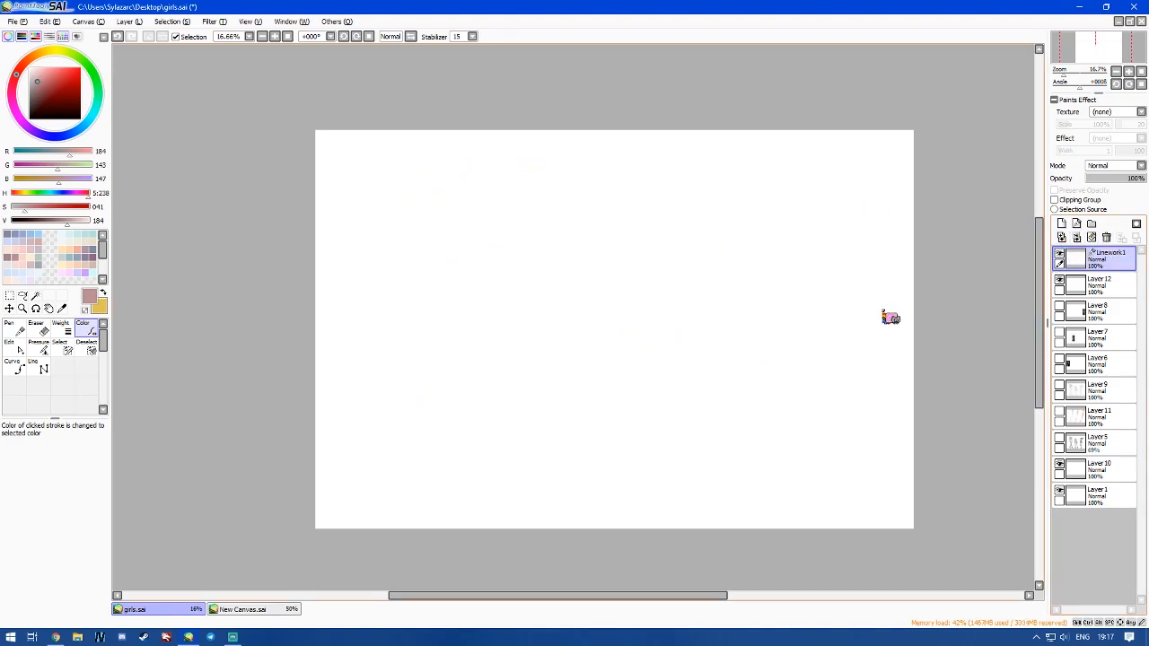
click(1105, 237)
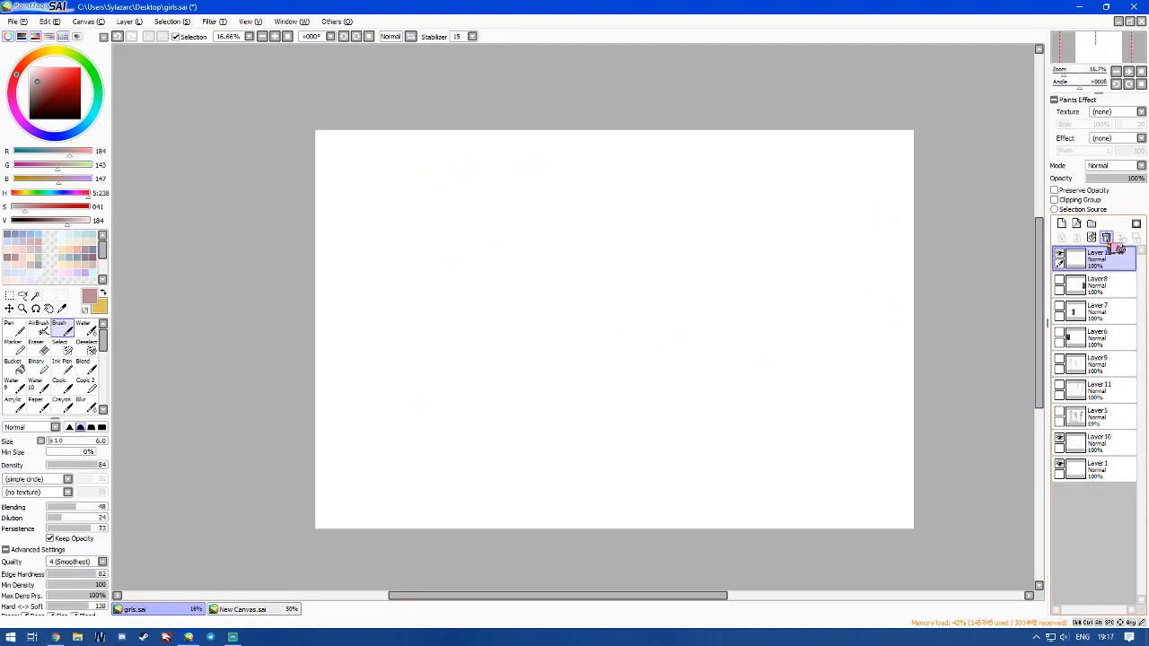